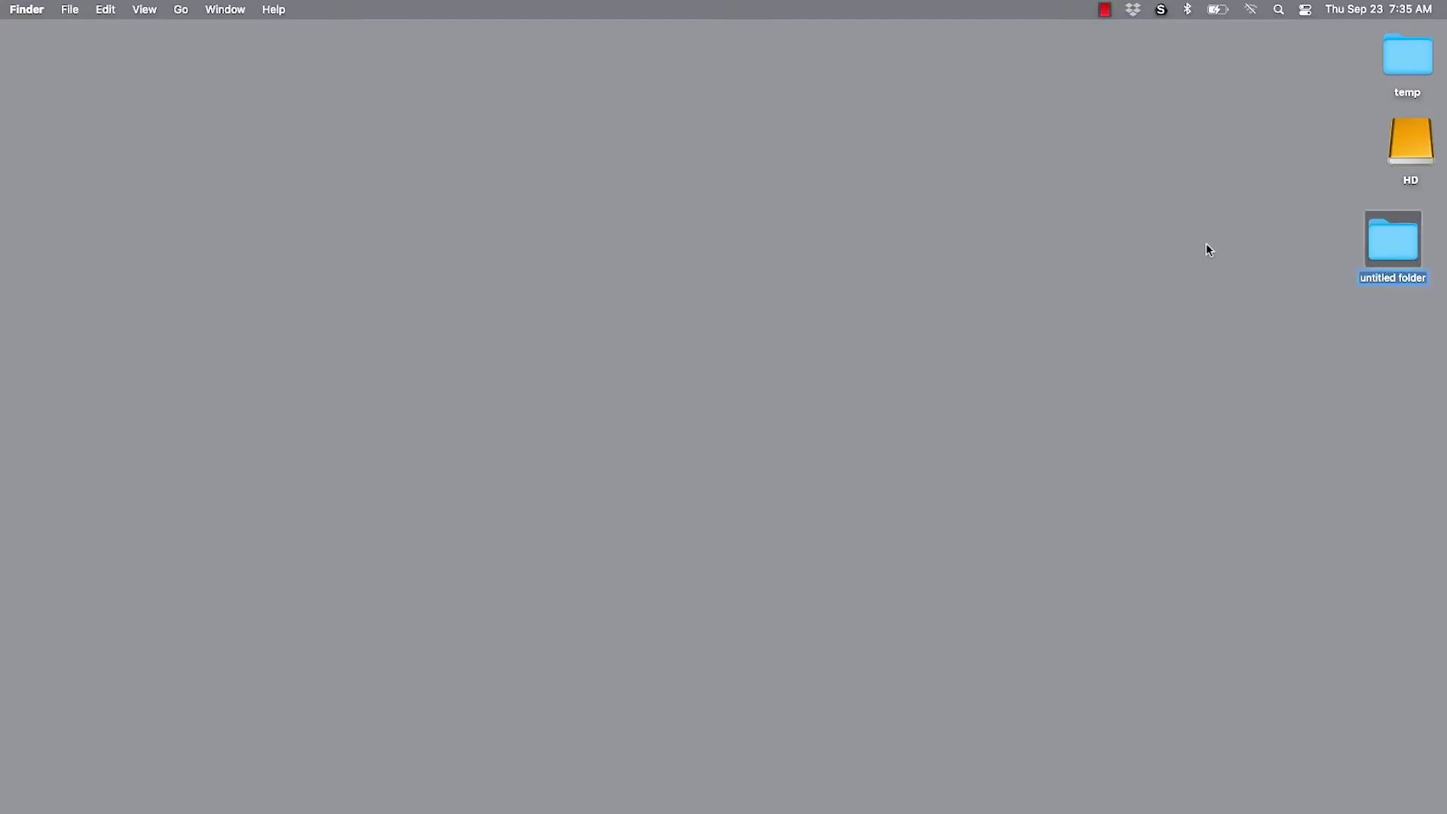
type("VANITY FAIR")
- Nudge the VANITY FAIR folder back into line on the desktop, then deselect and reselect it
left_click_drag(1399, 235, 1395, 234)
left_click(1313, 221)
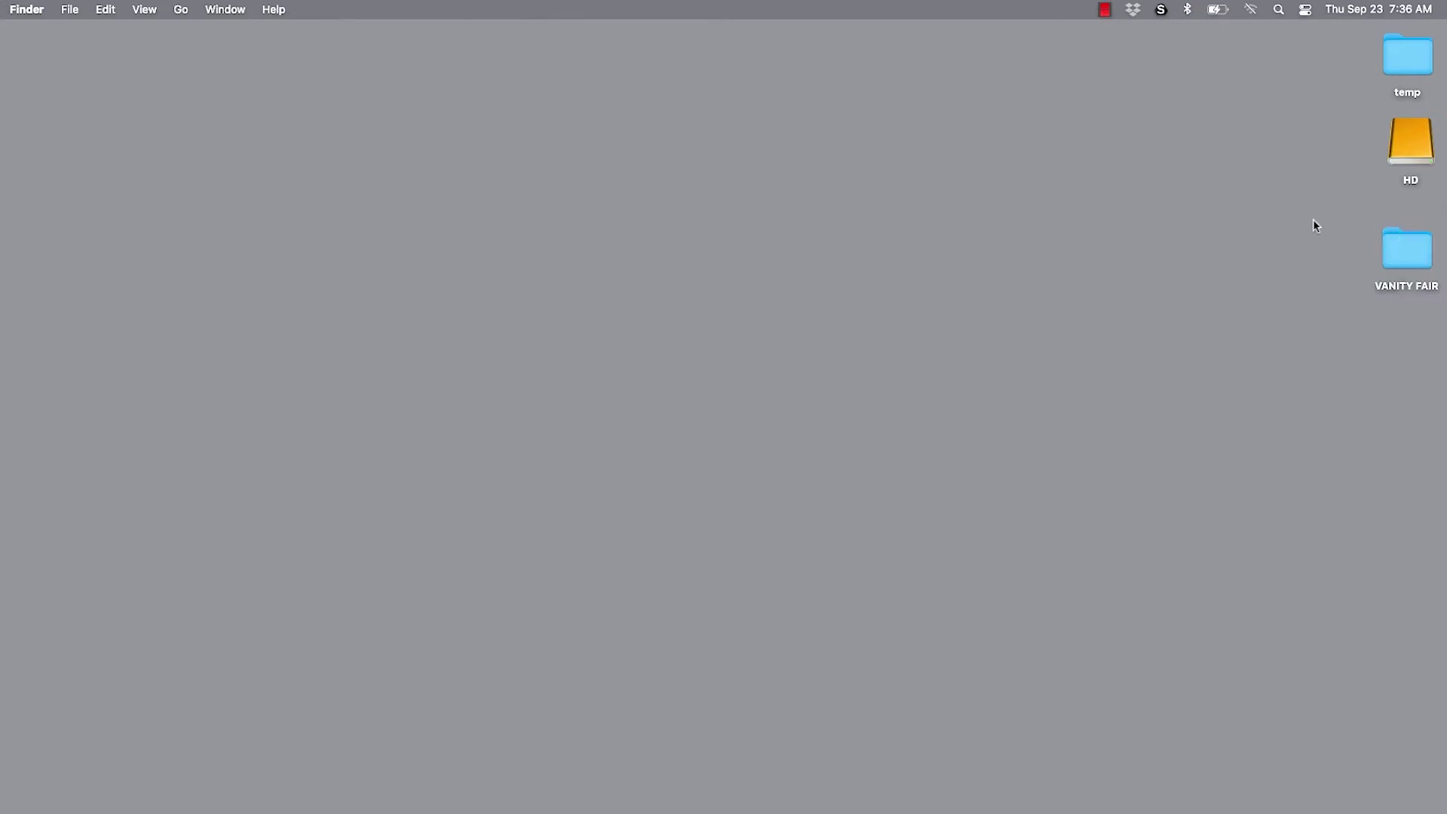
left_click(1411, 260)
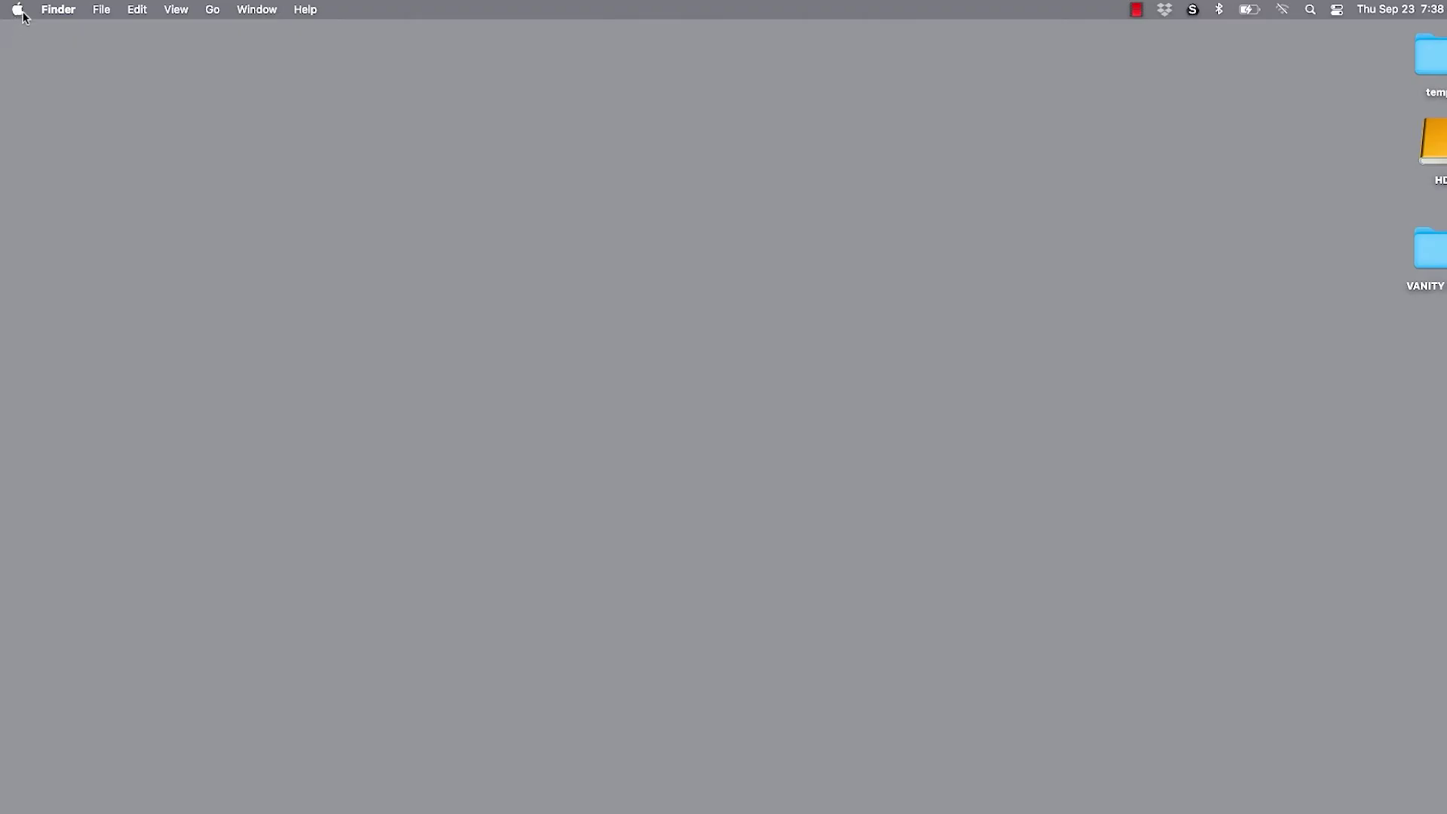
- Show the iCloud Drive Options under System Preferences > Apple ID > iCloud
left_click(19, 9)
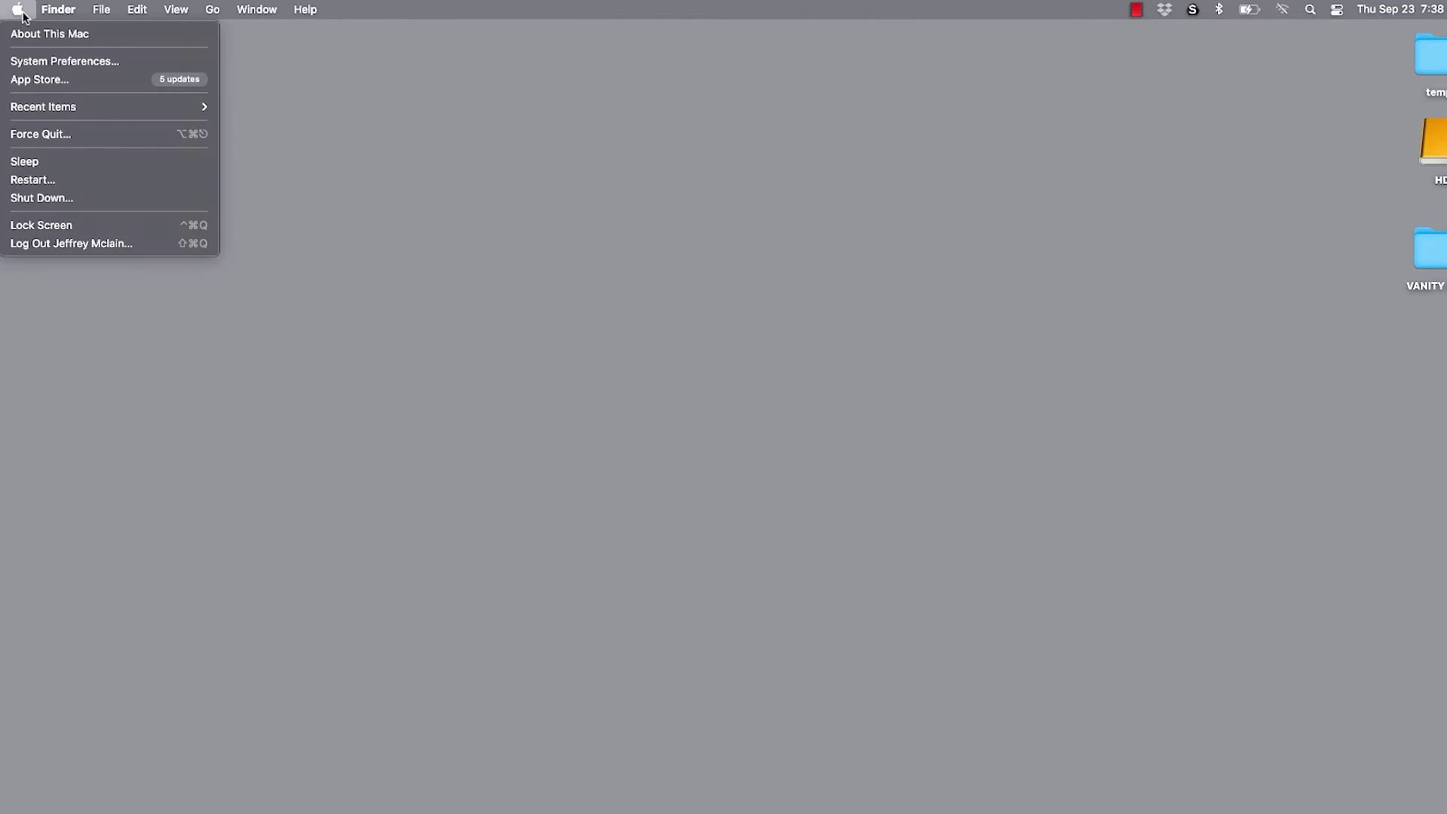
left_click(36, 62)
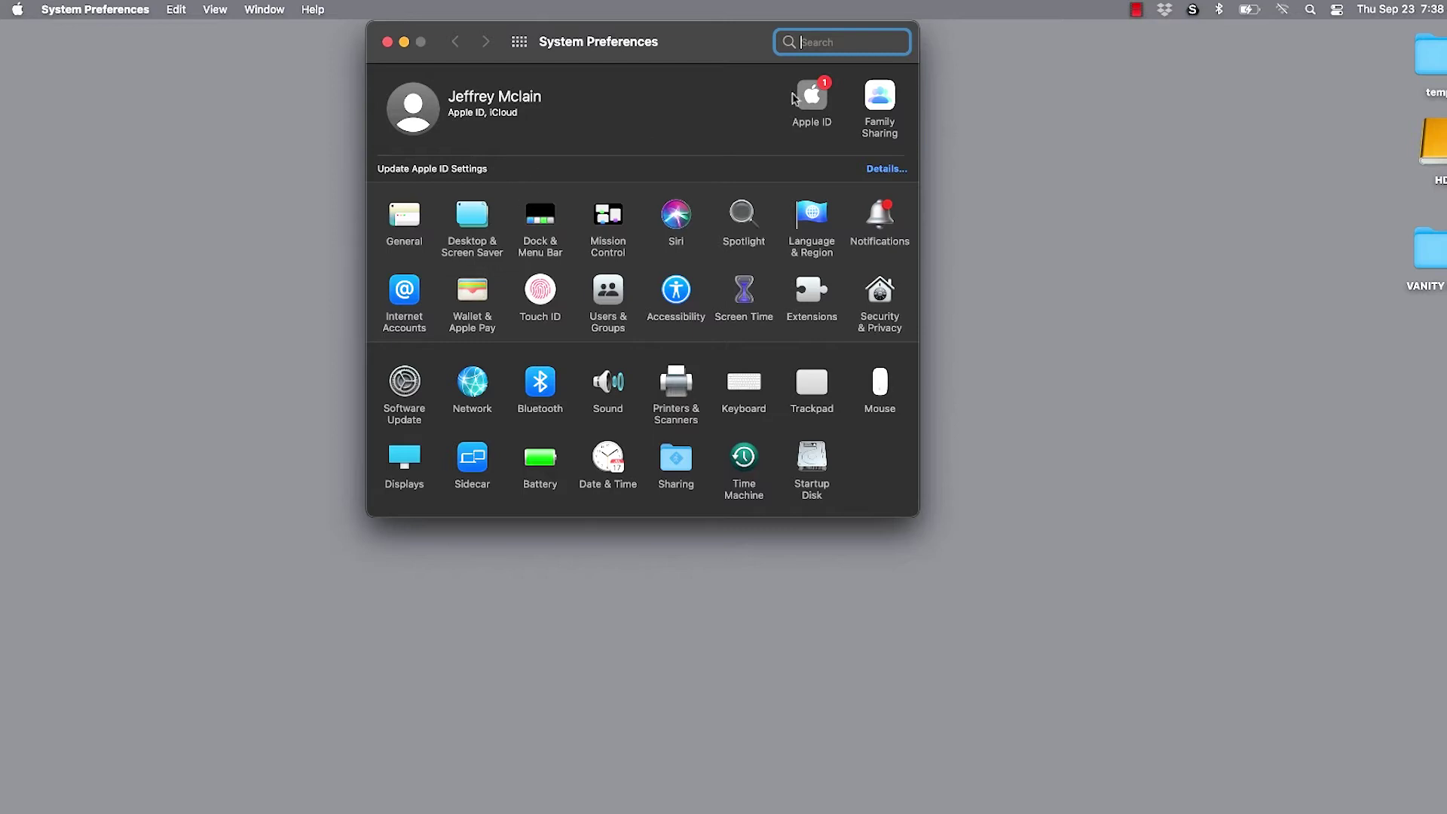
left_click(819, 100)
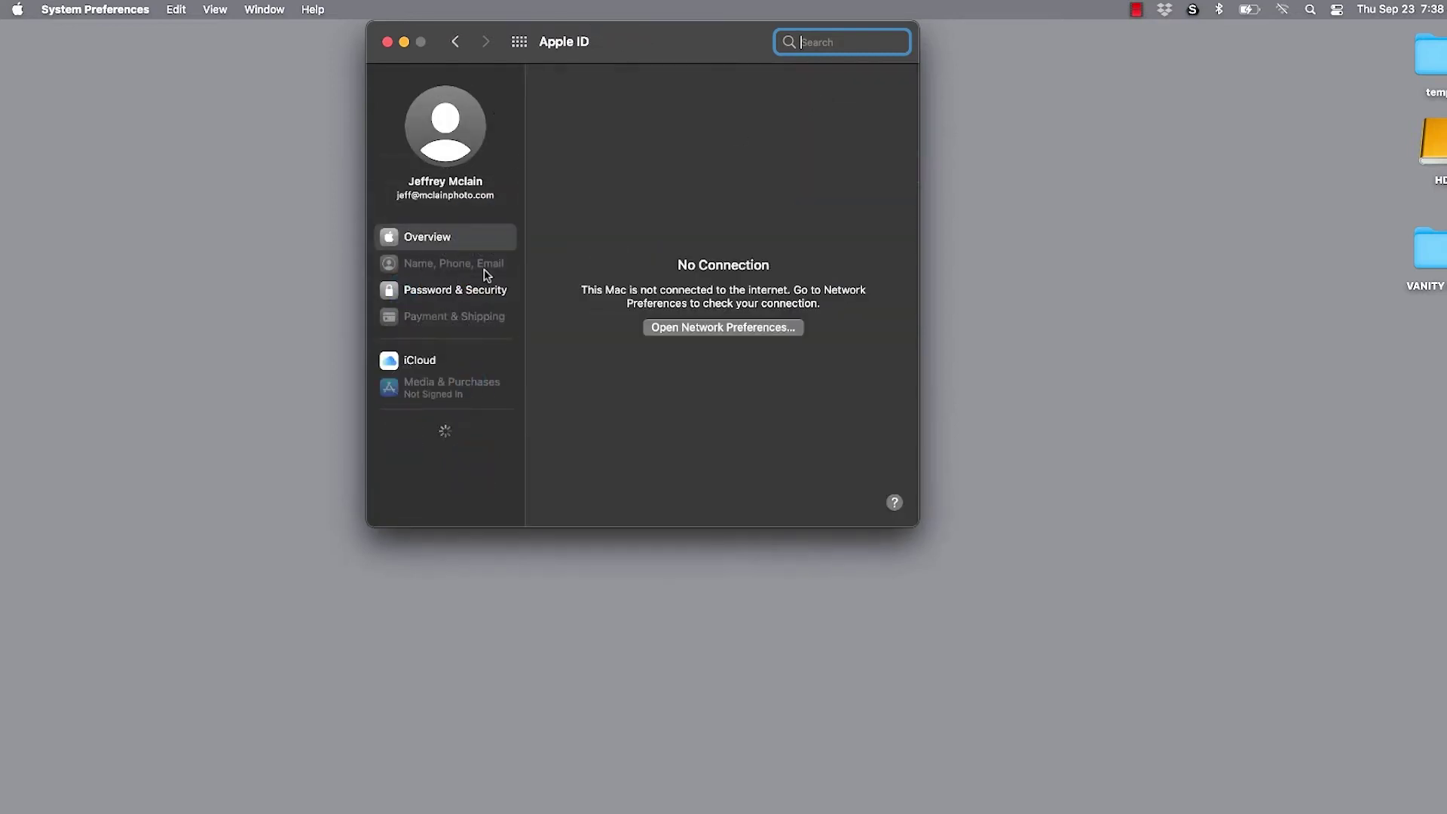
left_click(428, 354)
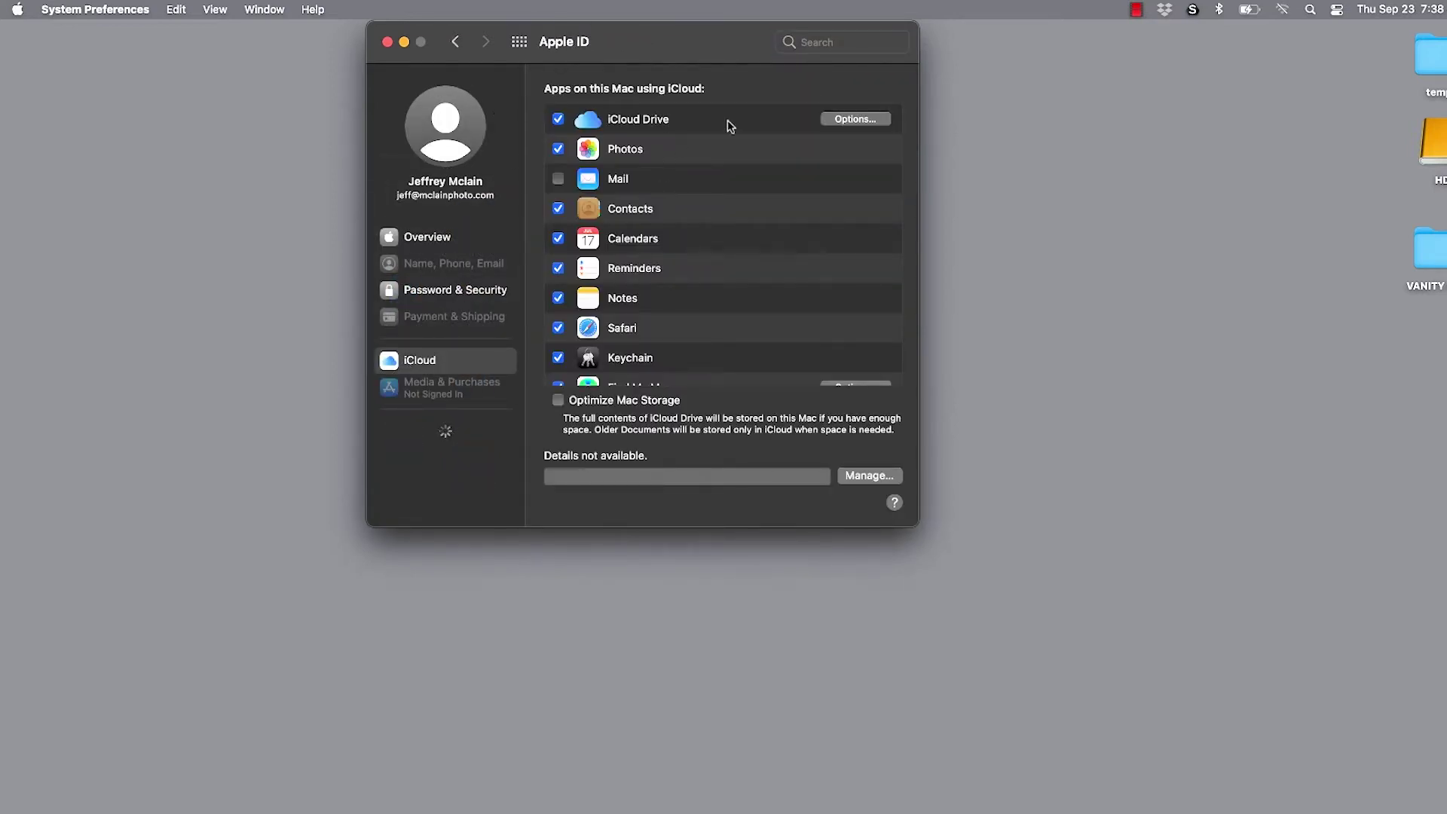
left_click(842, 118)
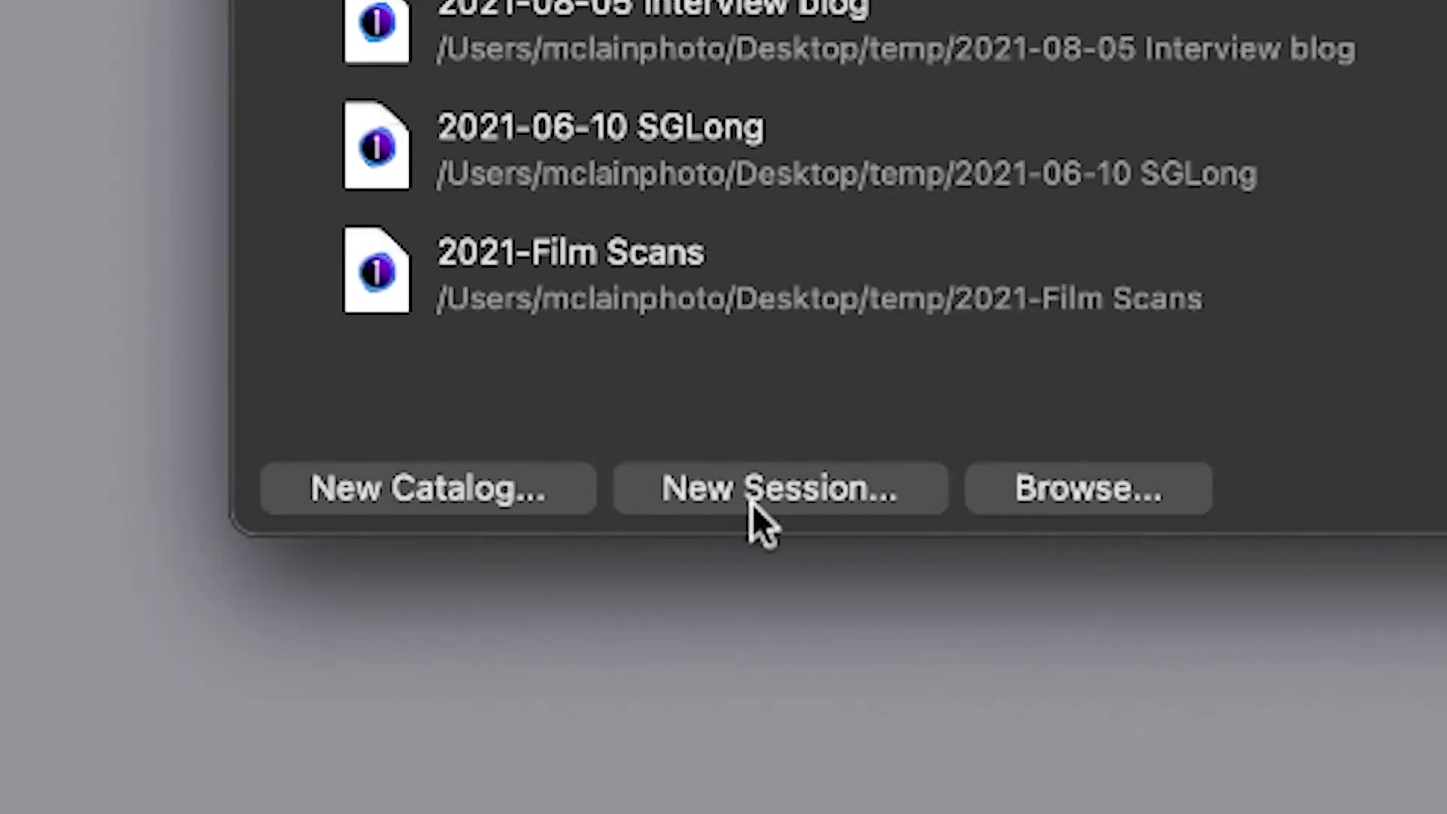
- Start a new session from the Capture One 21 welcome window
left_click(754, 504)
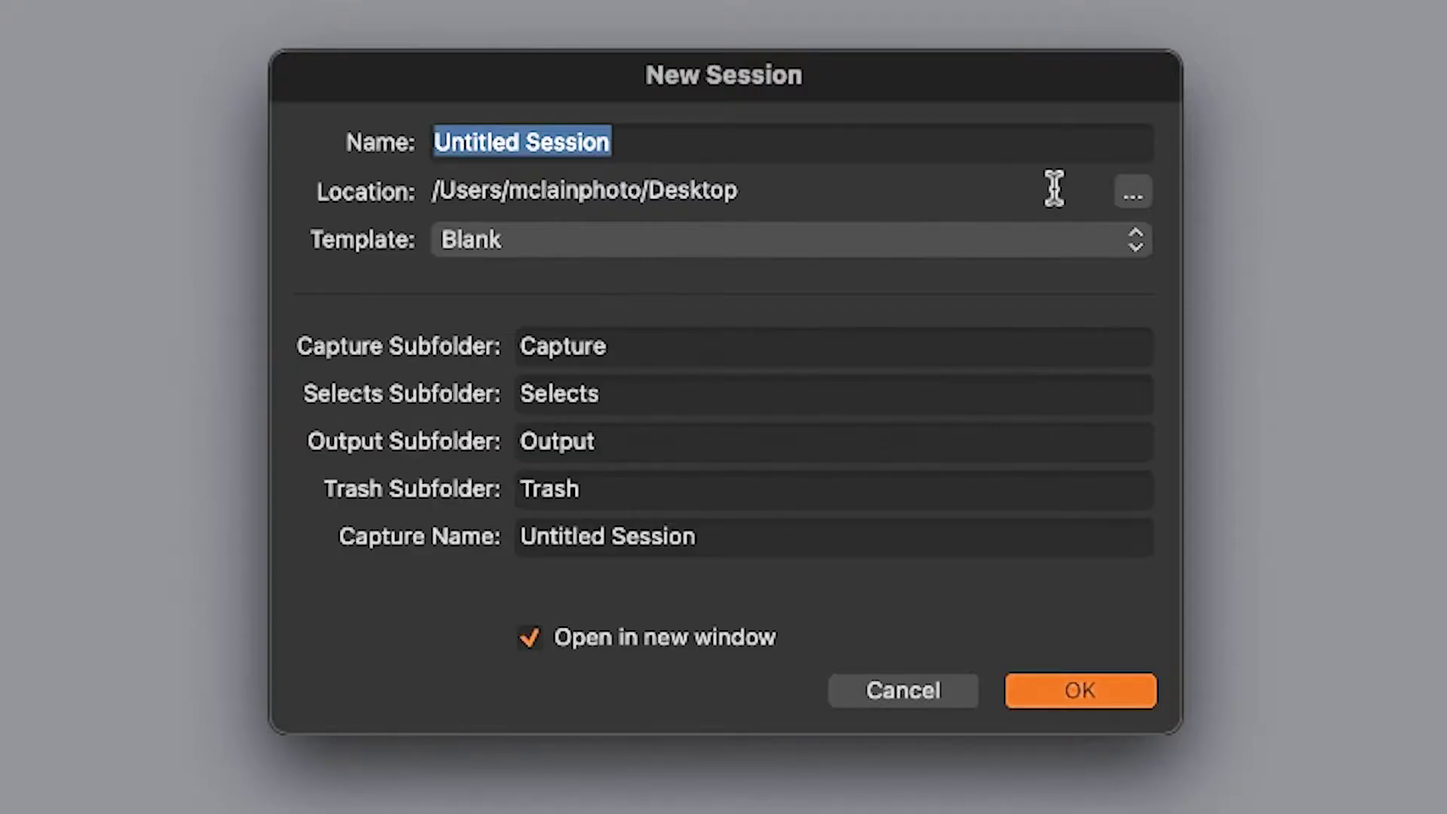
- Set the session location to Desktop > VANITY FAIR and select the session name text
left_click(1142, 202)
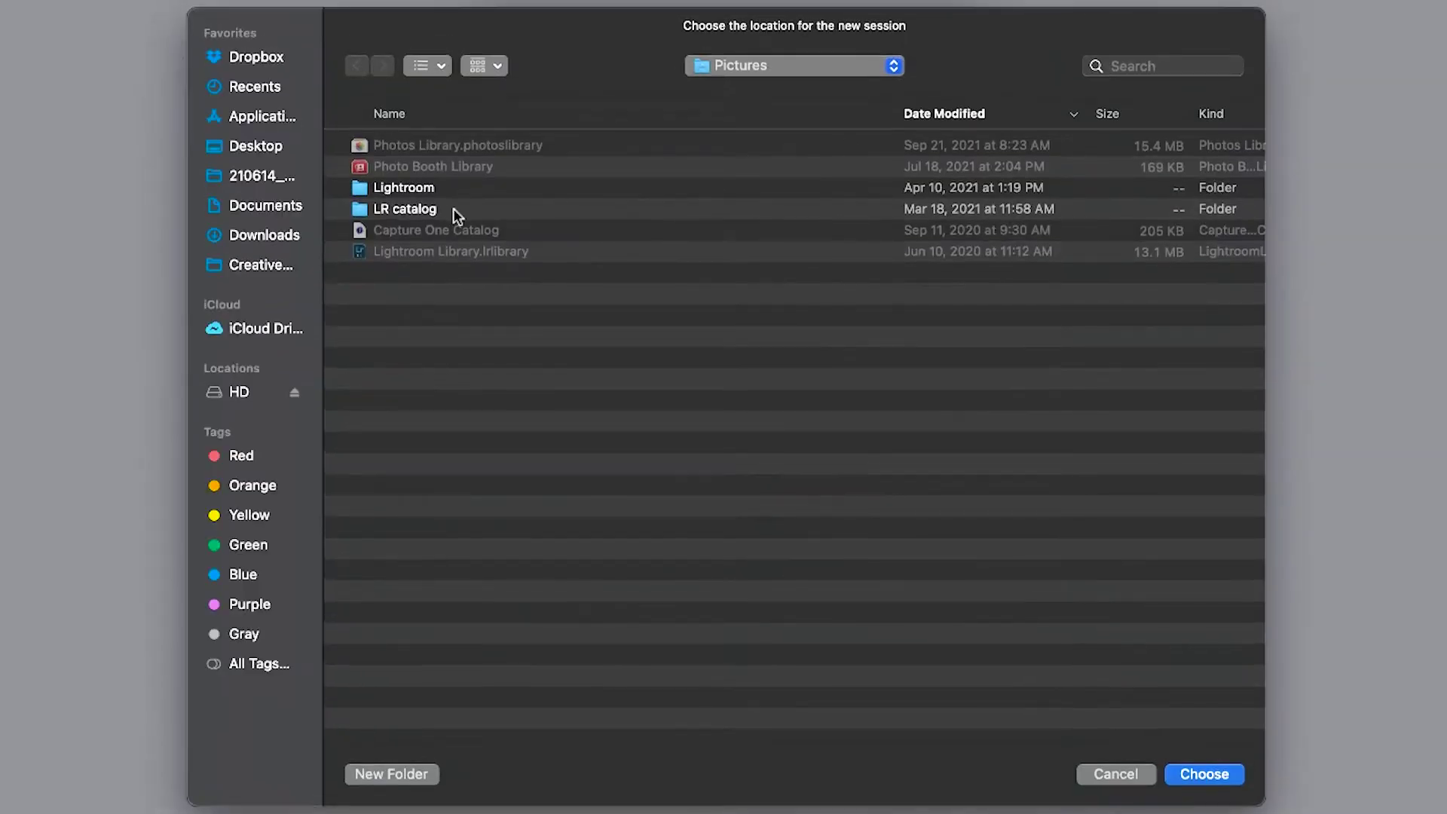
left_click(258, 145)
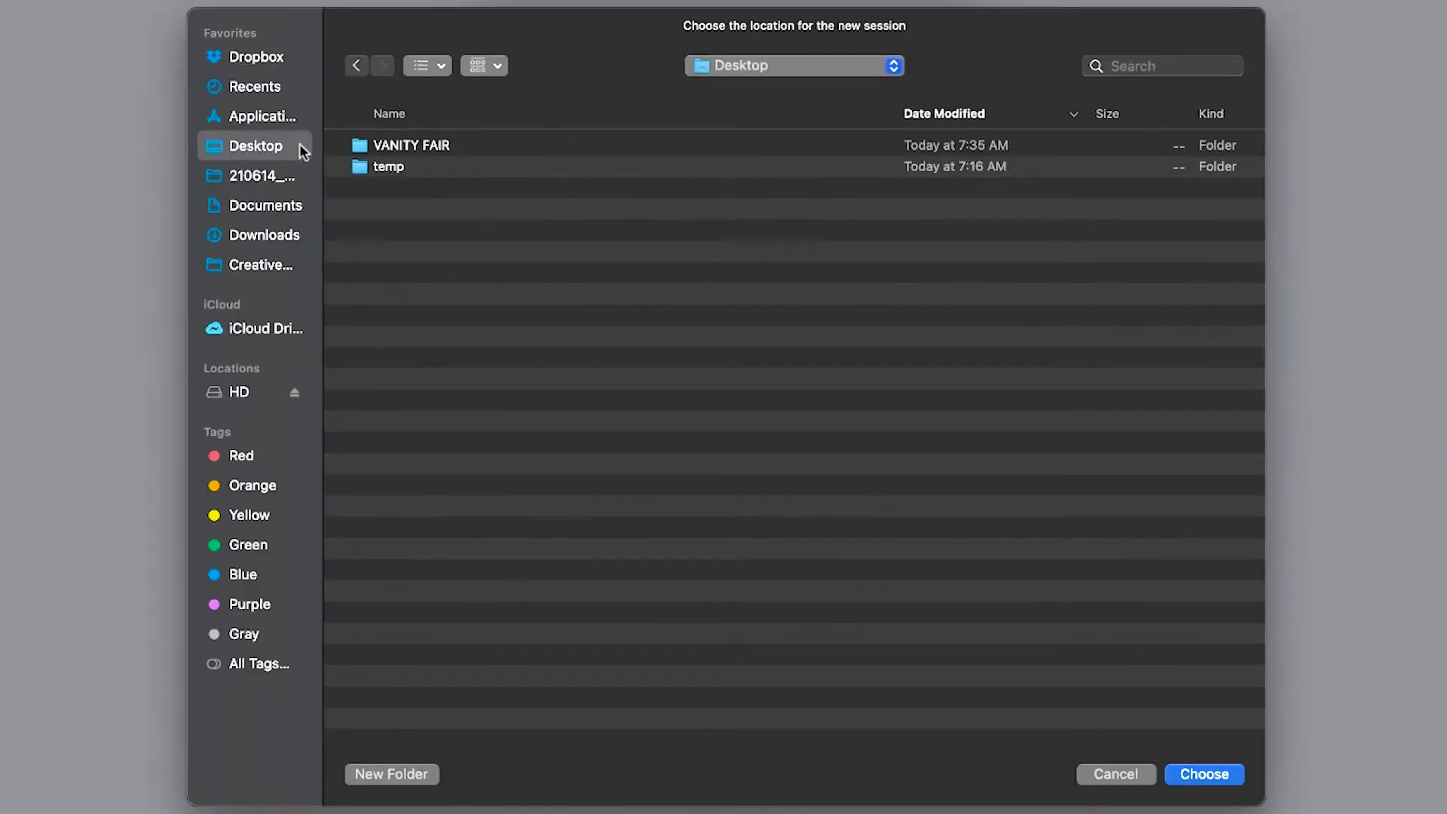
left_click(425, 142)
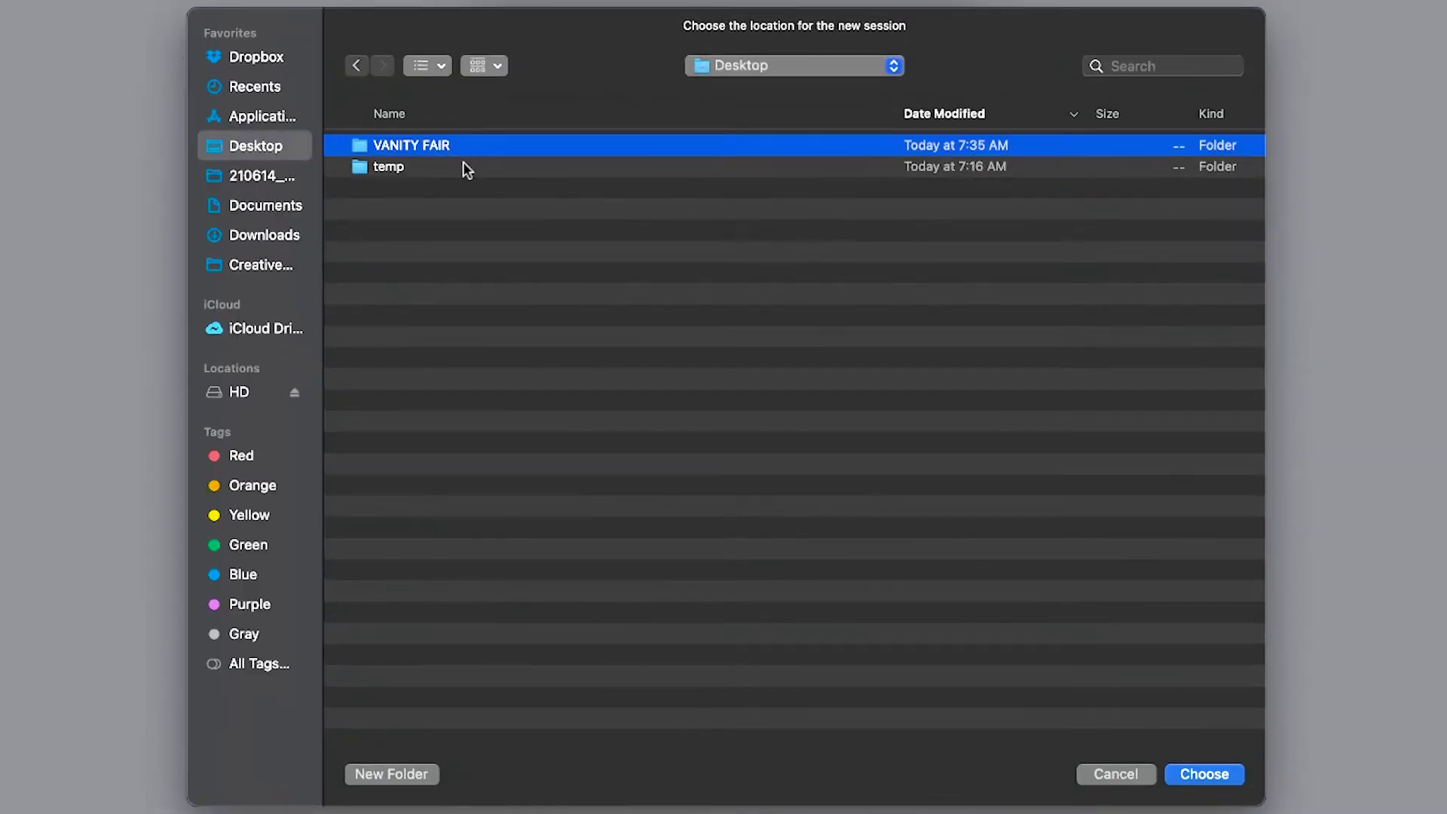
left_click(1224, 776)
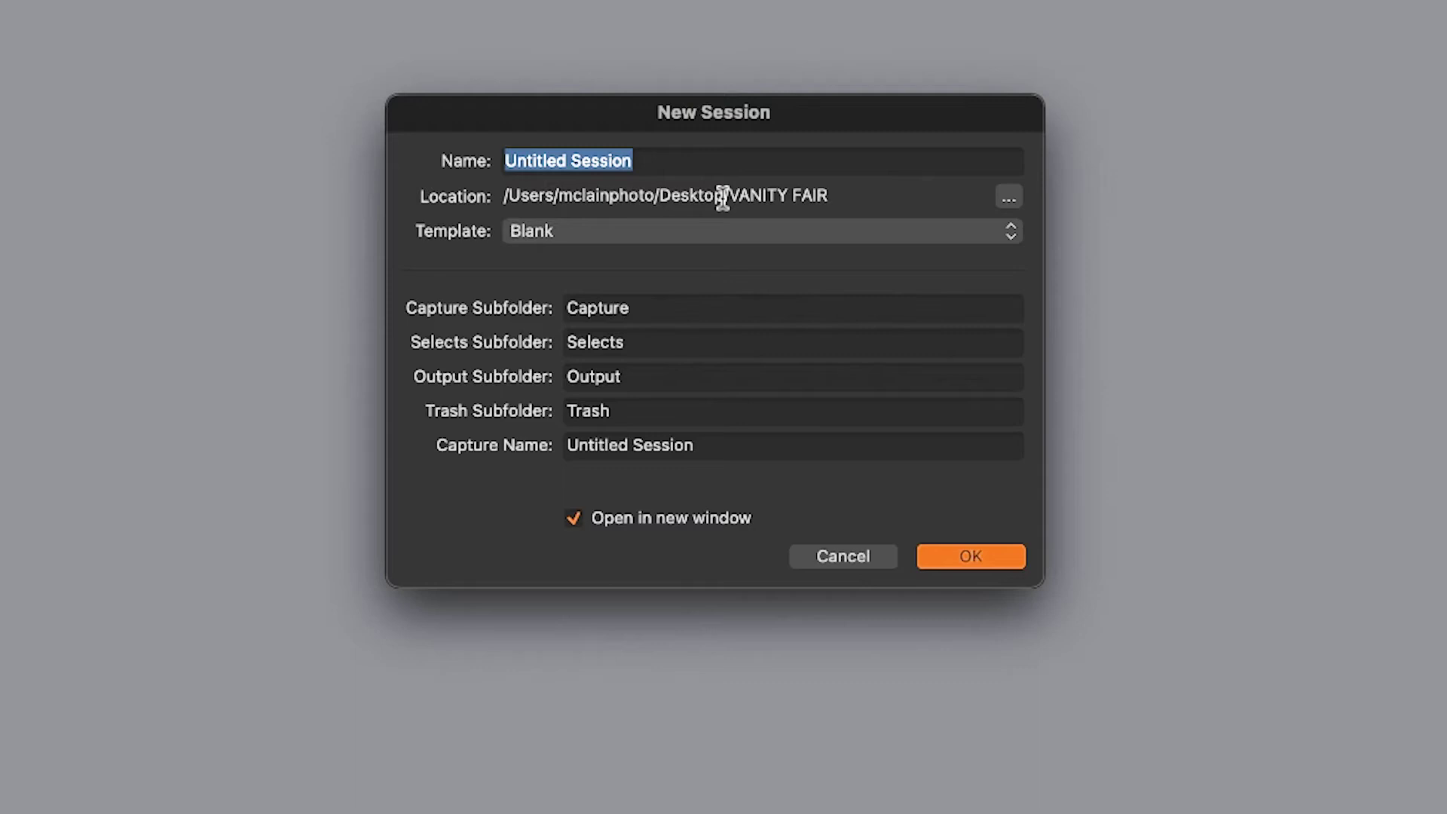
type("YEAR")
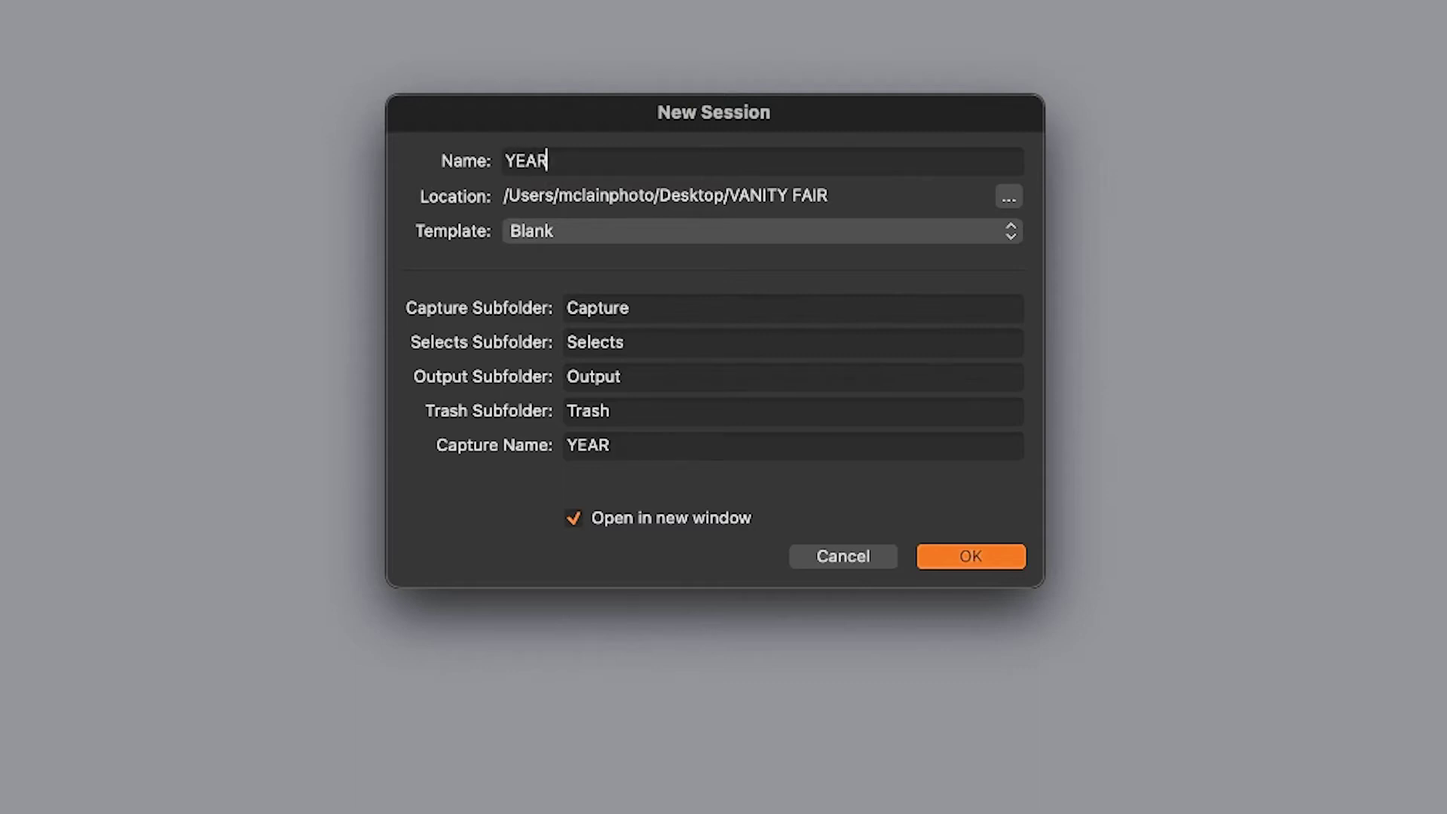
type("-MONTH-DAY")
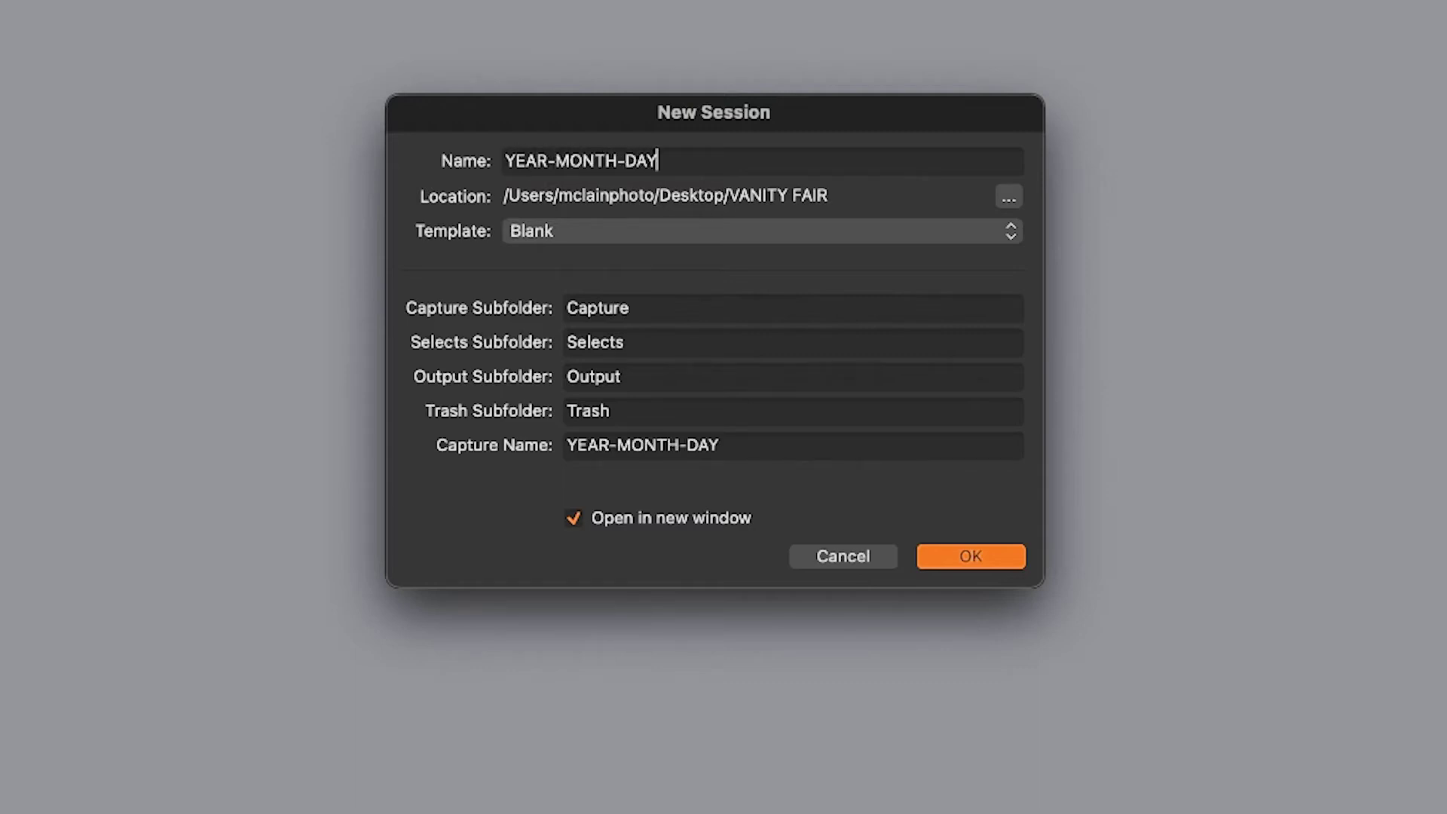
type(" J")
type("LO")
left_click_drag(708, 160, 459, 171)
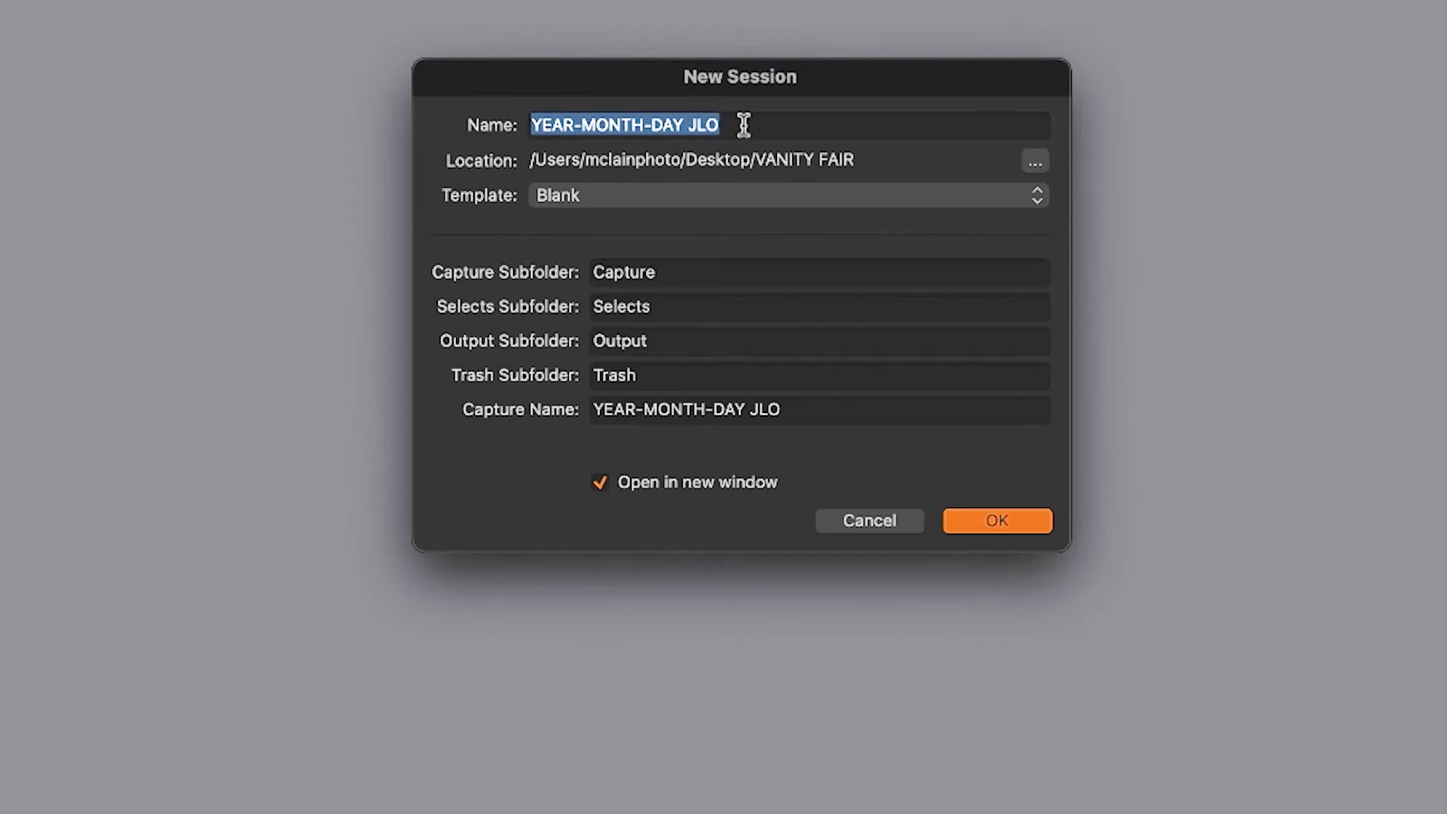
- Paste 'YEAR-MONTH-DAY JLO' before Capture, Selects, Output and Trash, adding the hyphen
left_click(682, 124)
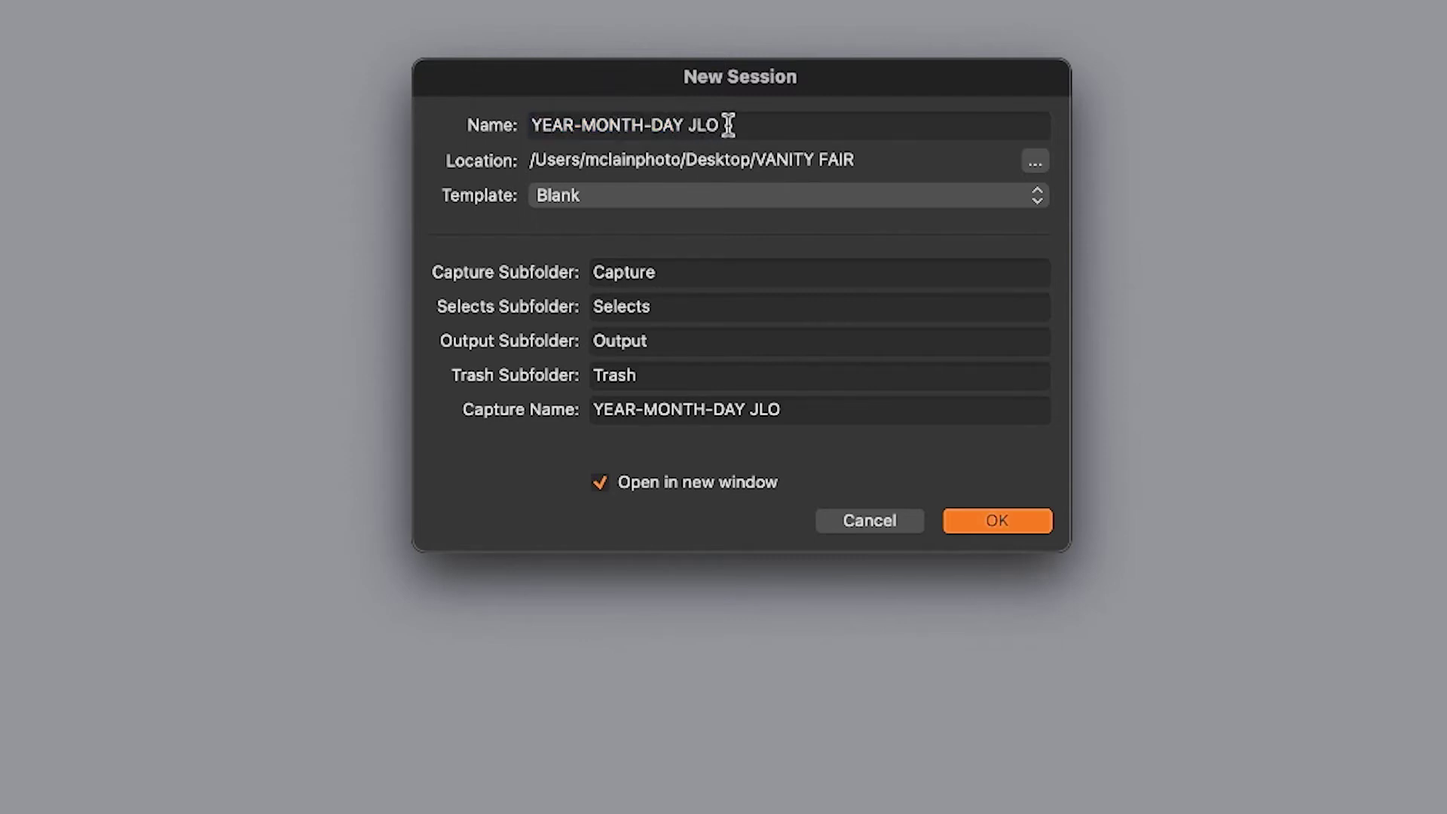
left_click_drag(731, 126, 373, 115)
key("super+c")
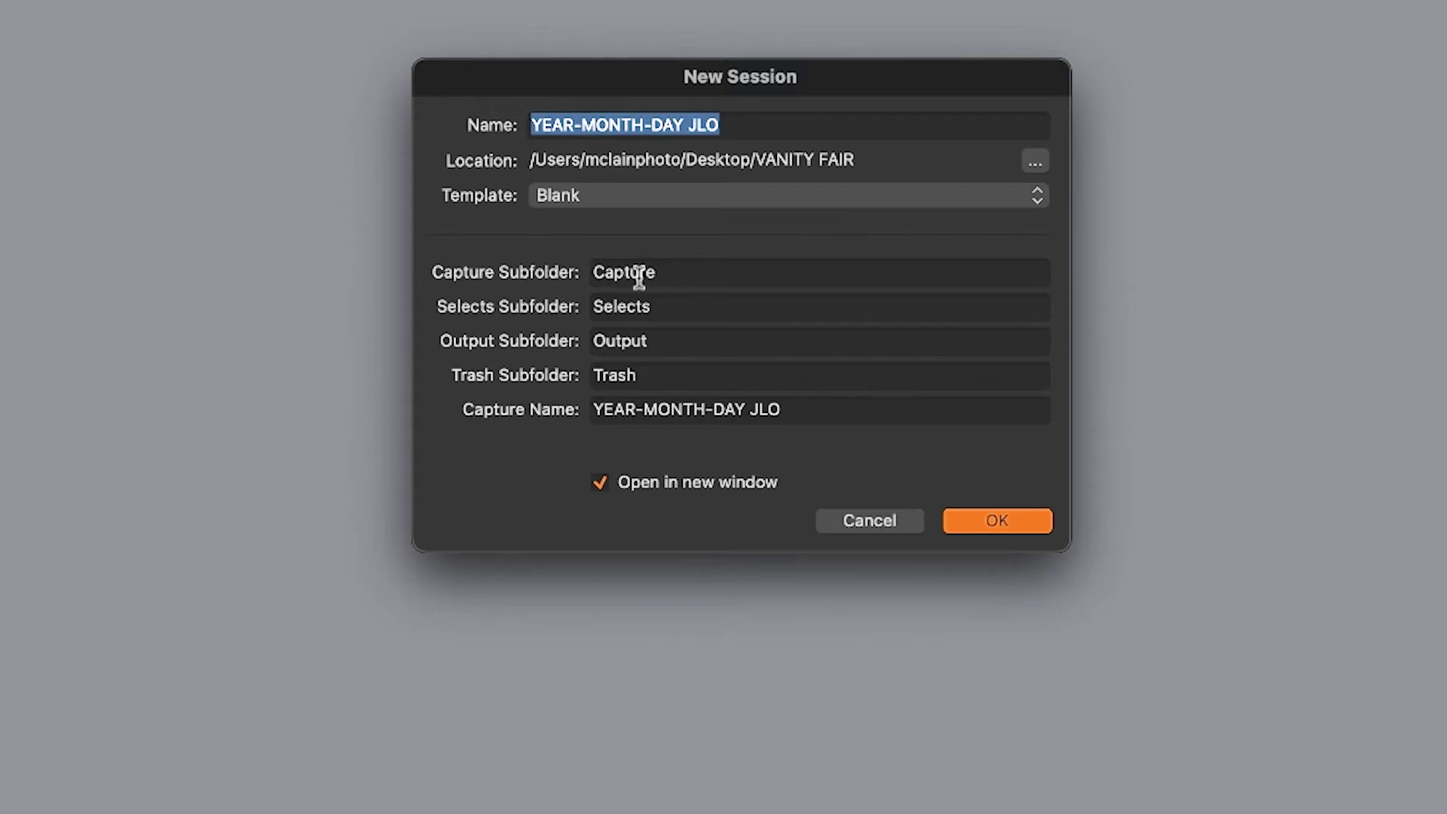
left_click(593, 275)
key("super+v")
type("-")
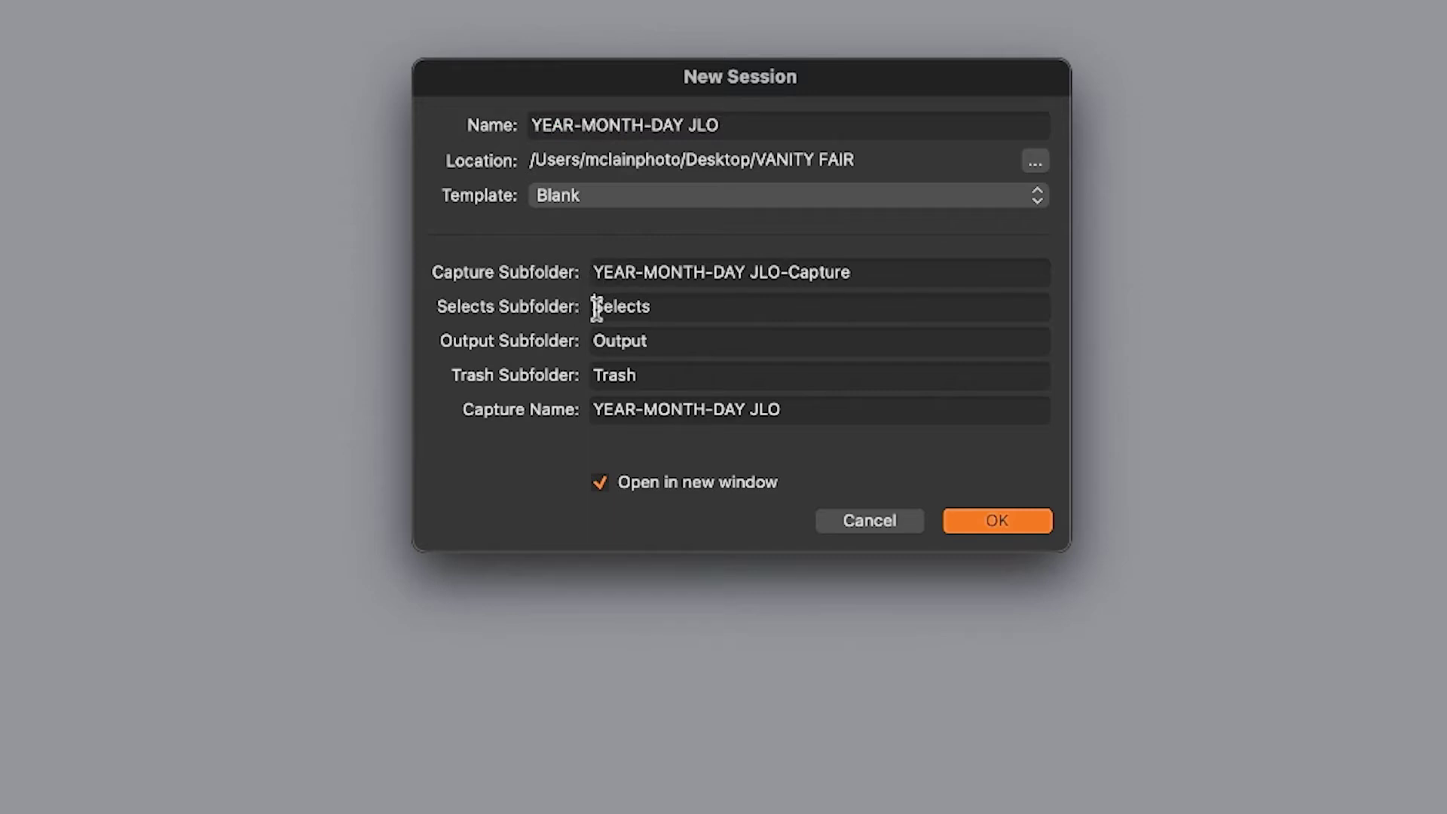
left_click(595, 309)
key("super+v")
type("-")
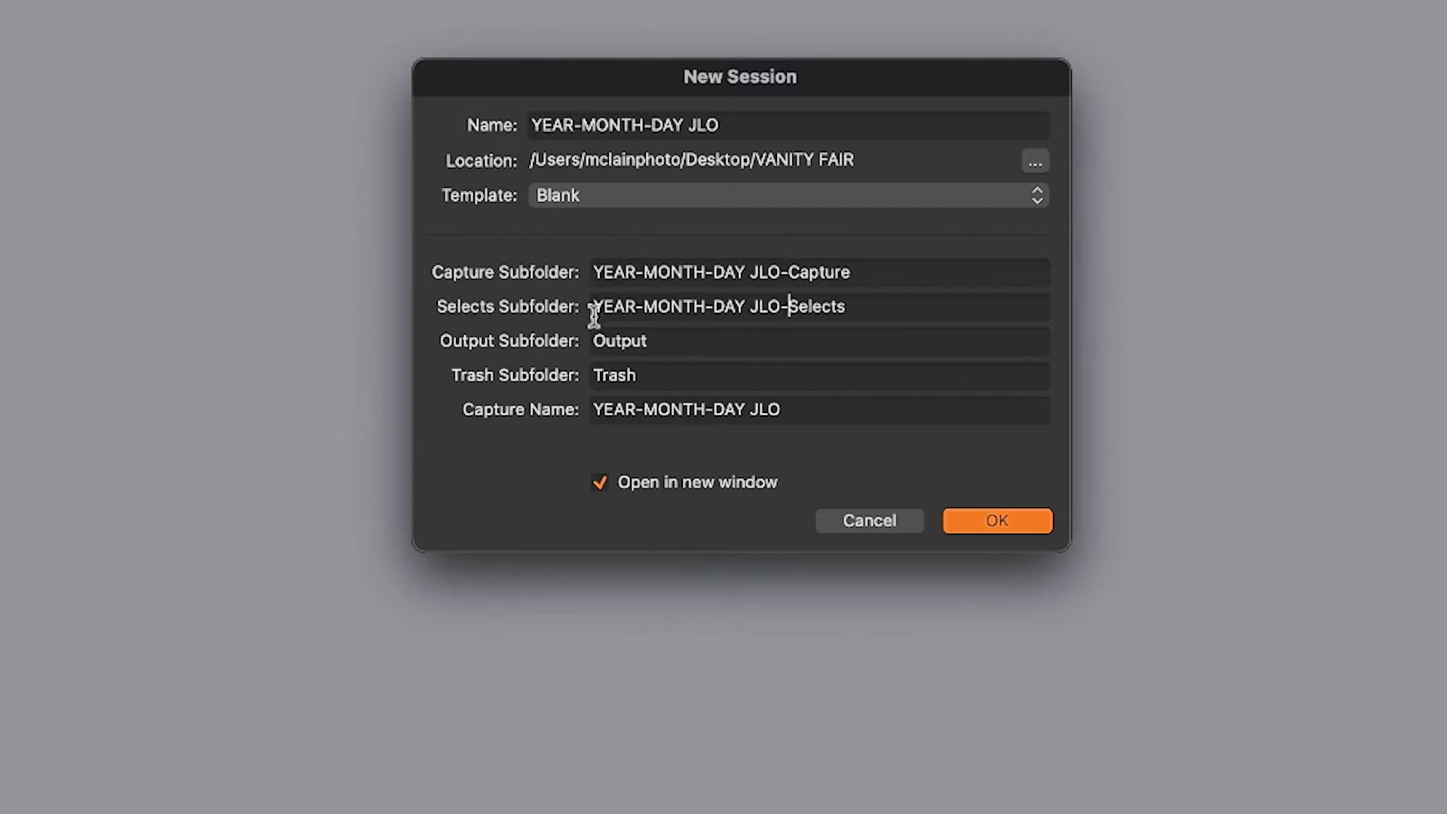
left_click(593, 340)
key("super+v")
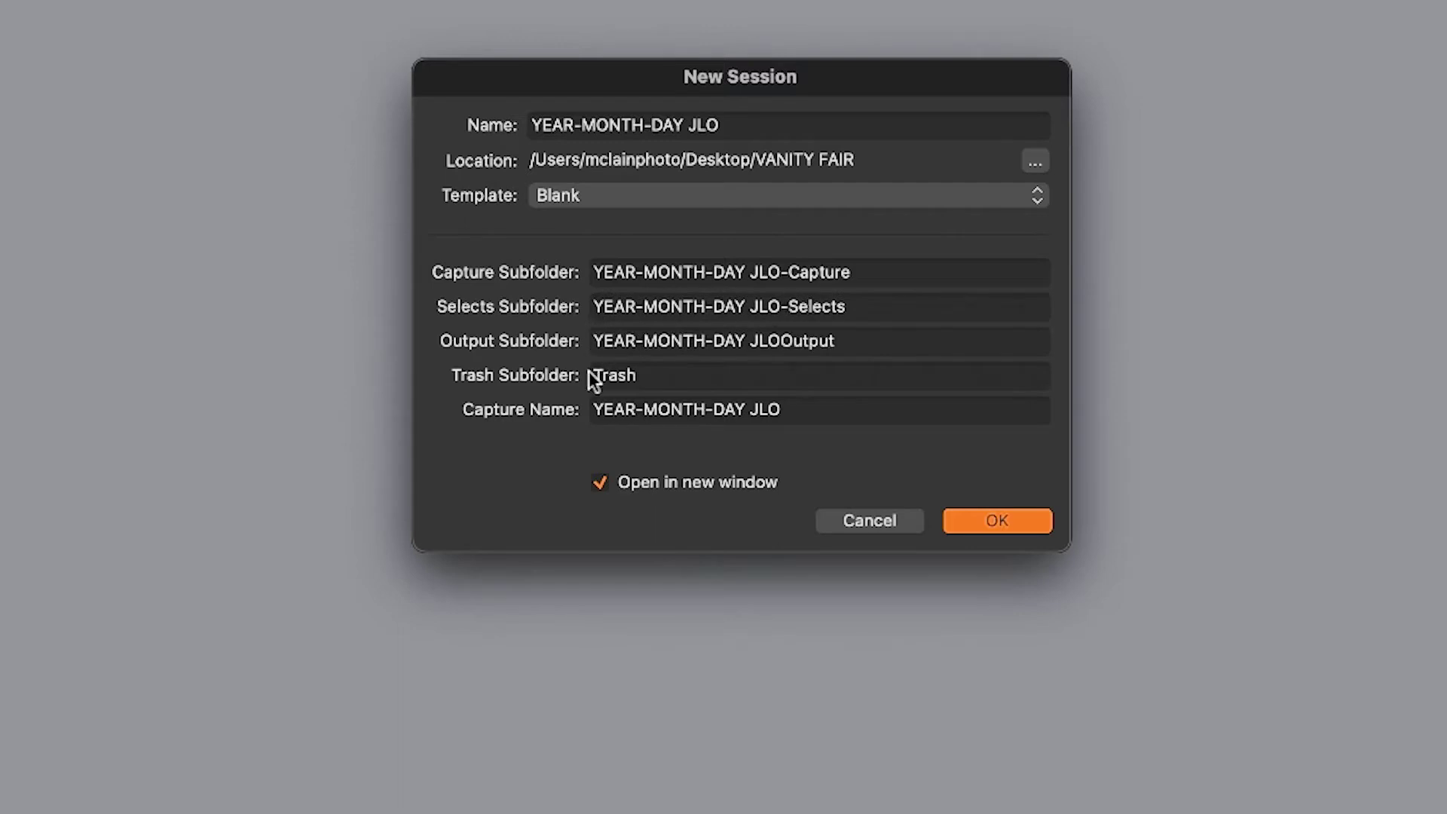
left_click(589, 373)
key("super+v")
type("-")
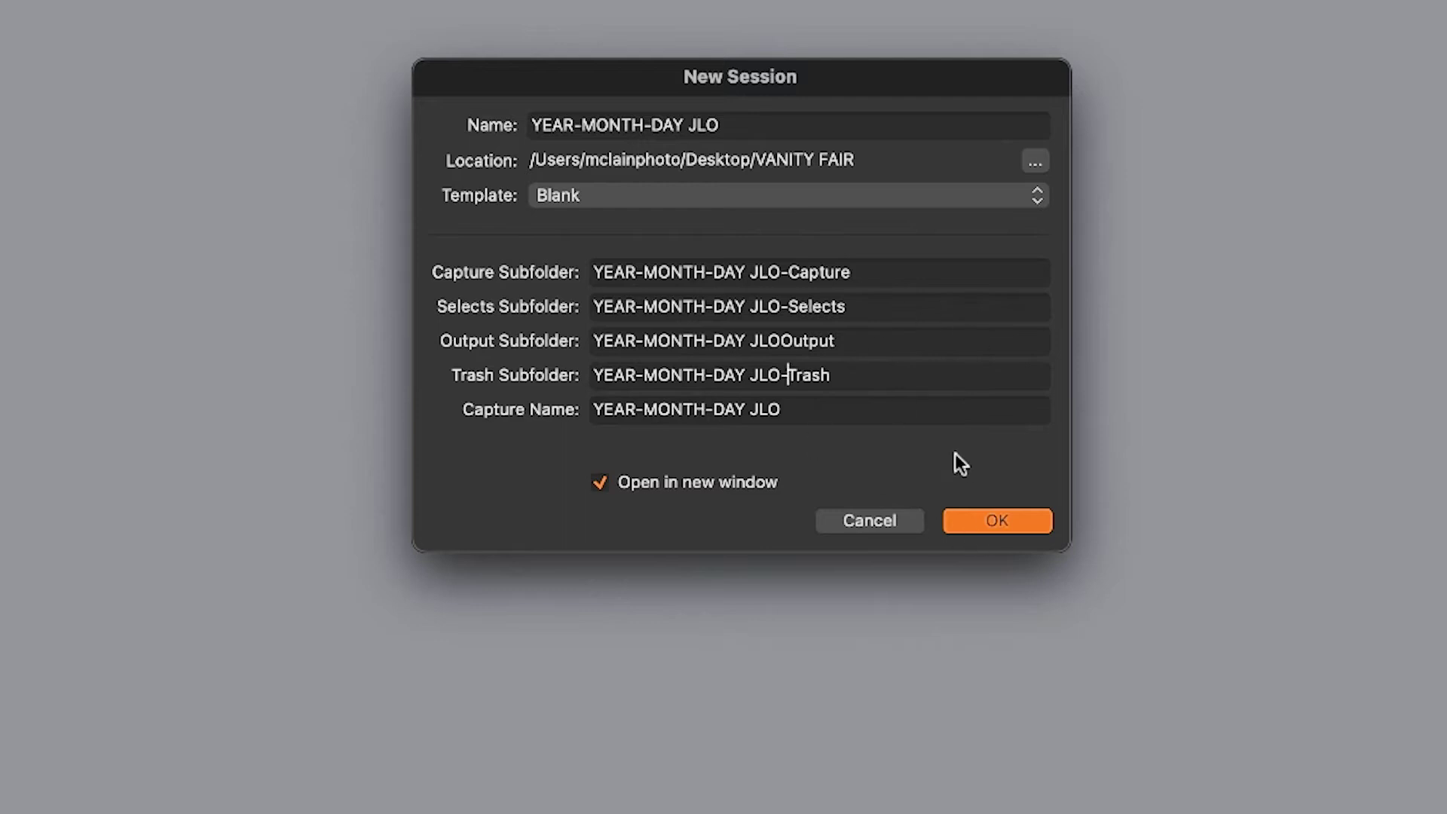
left_click(782, 341)
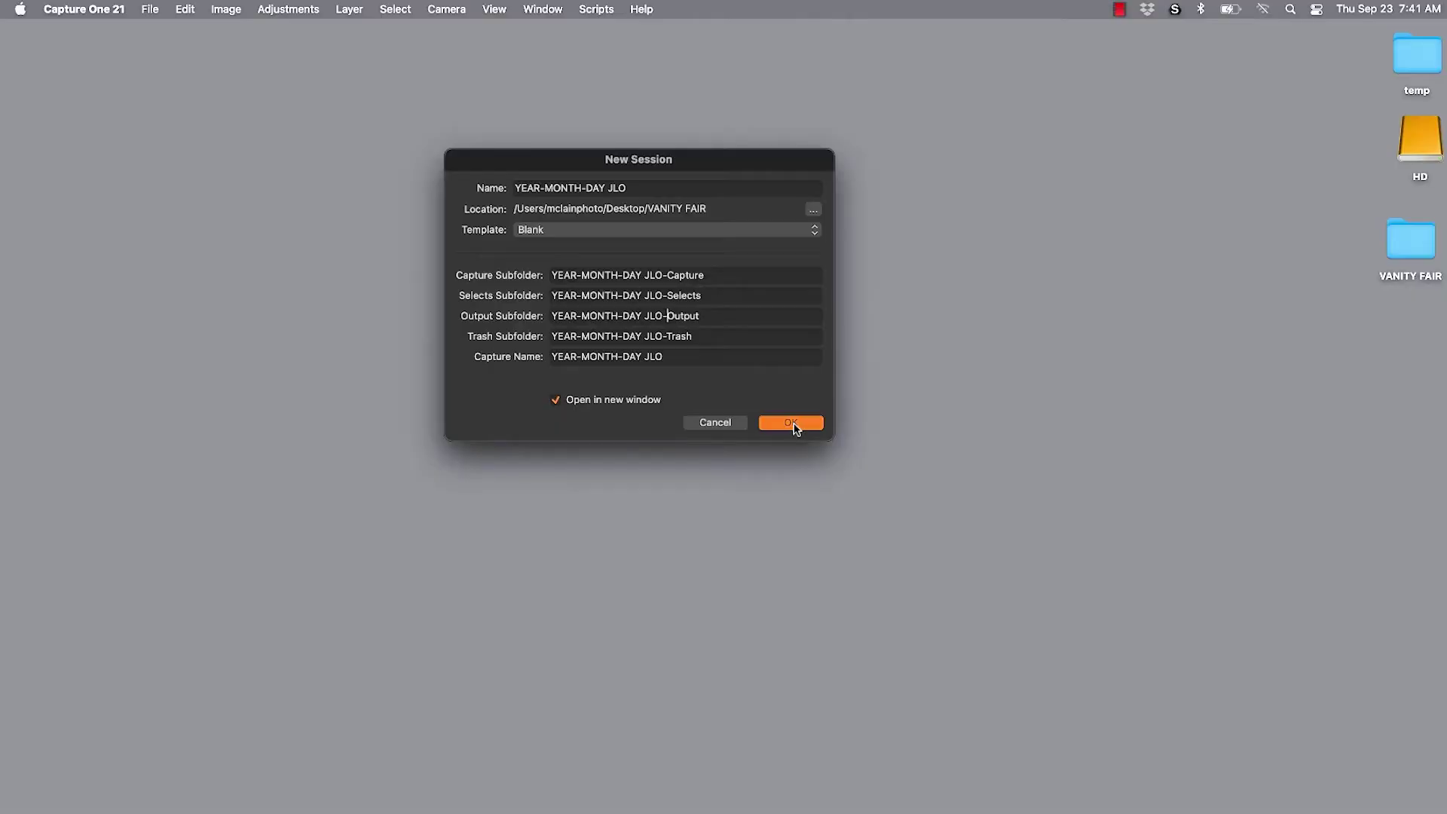
- Confirm the YEAR-MONTH-DAY JLO session, then open and dismiss the File menu
left_click(794, 426)
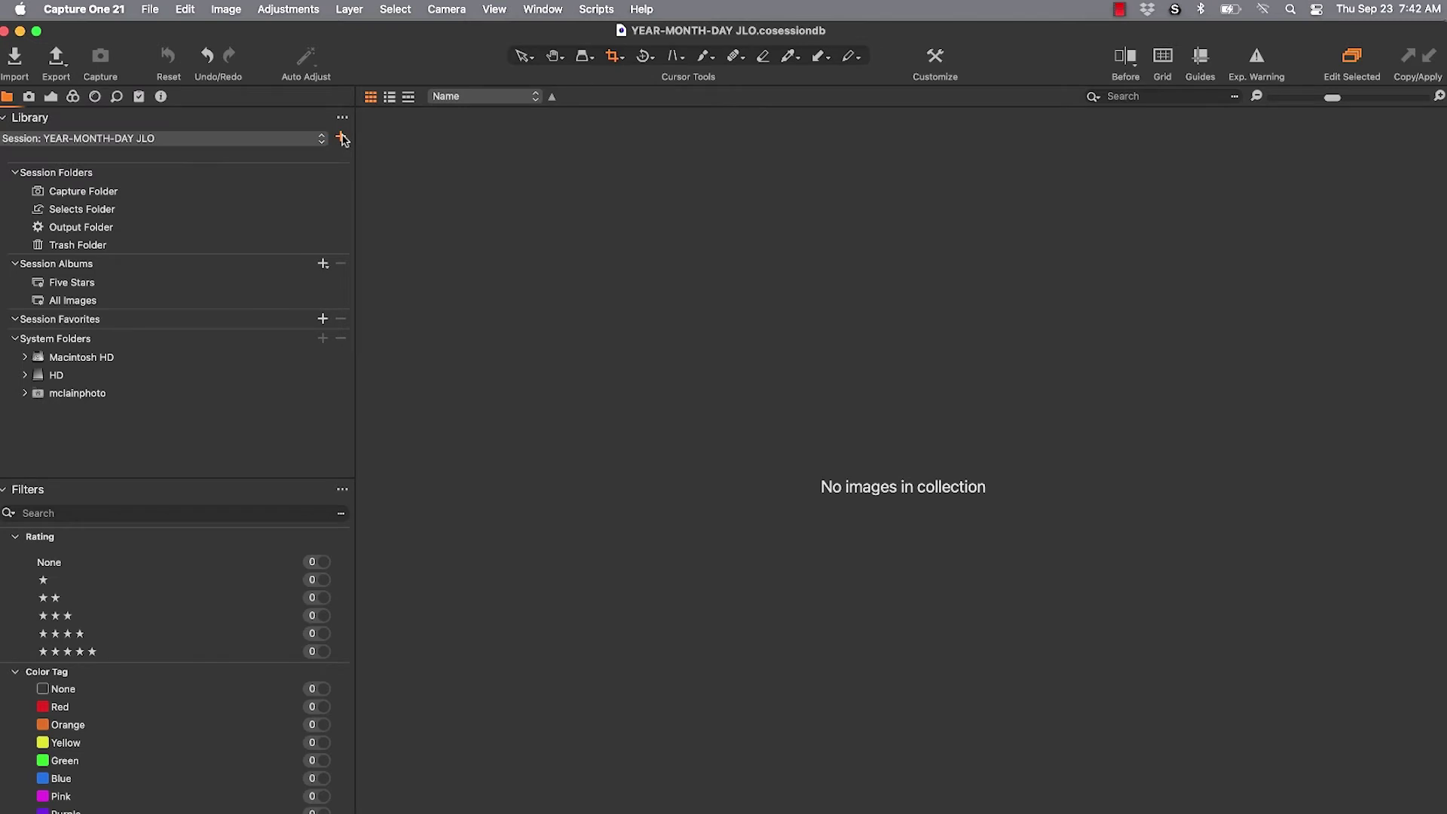
left_click(172, 10)
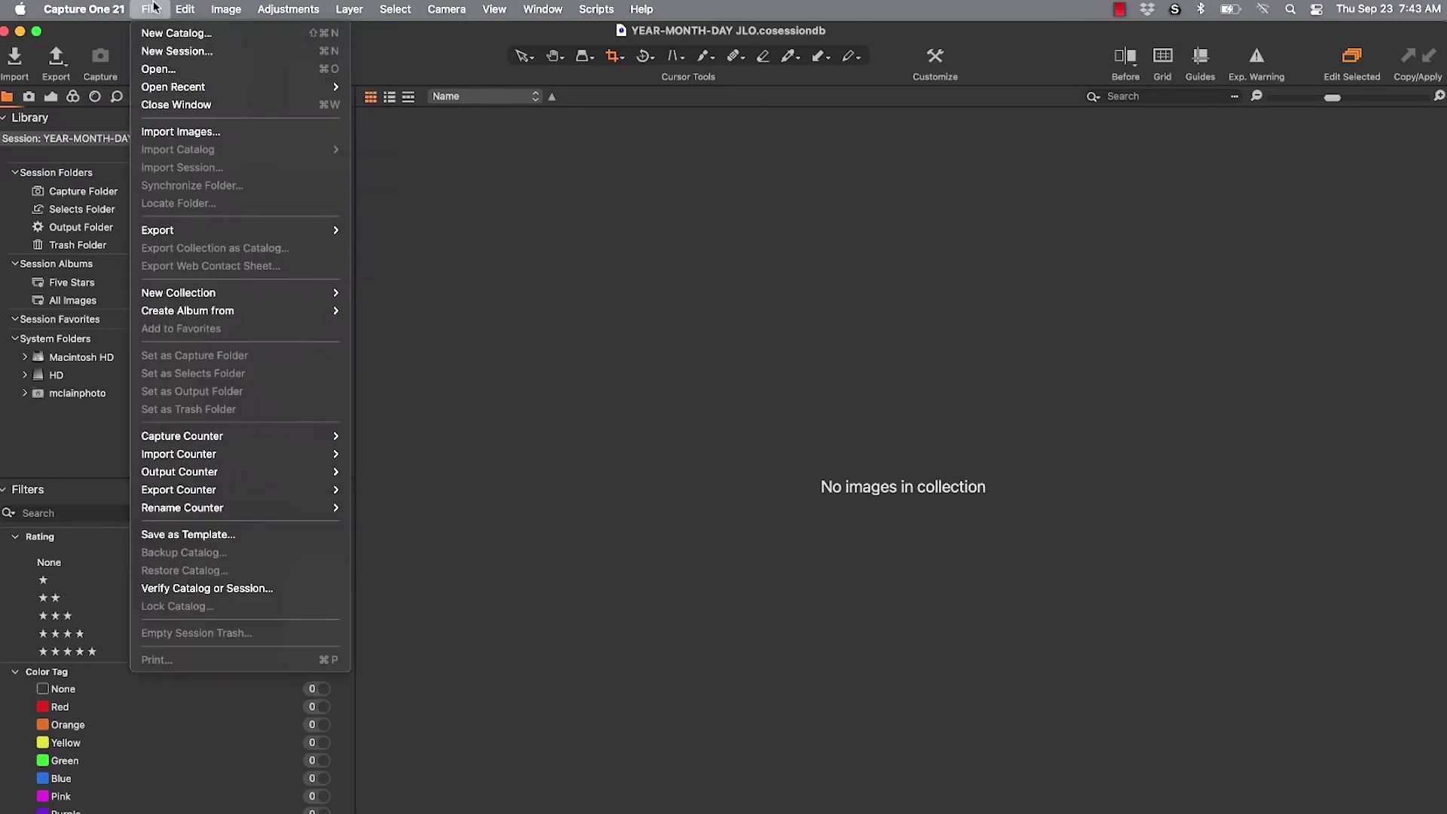
left_click(430, 56)
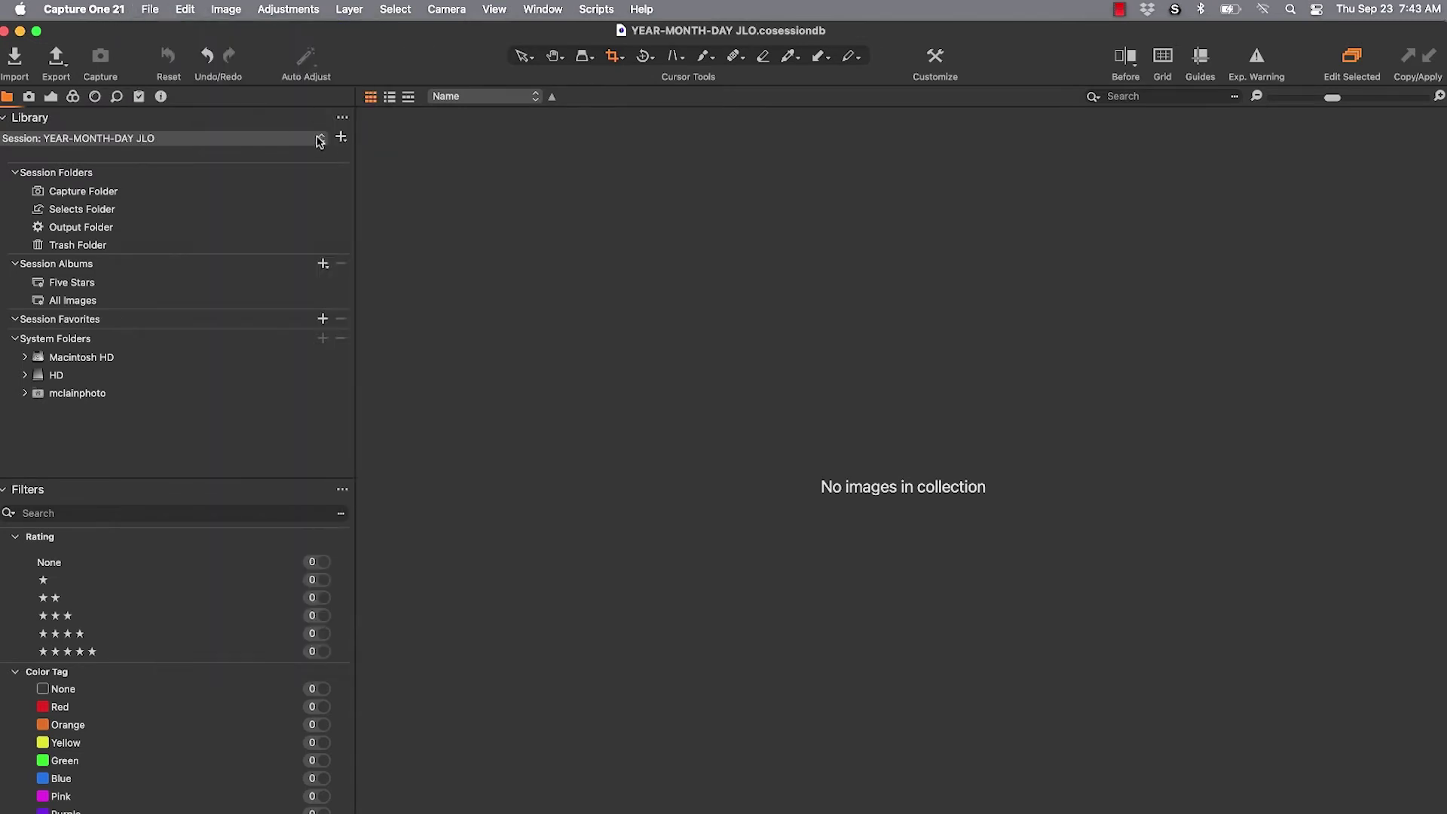
- Begin another new session and paste its copied name before the Capture subfolder
left_click(343, 139)
left_click(379, 144)
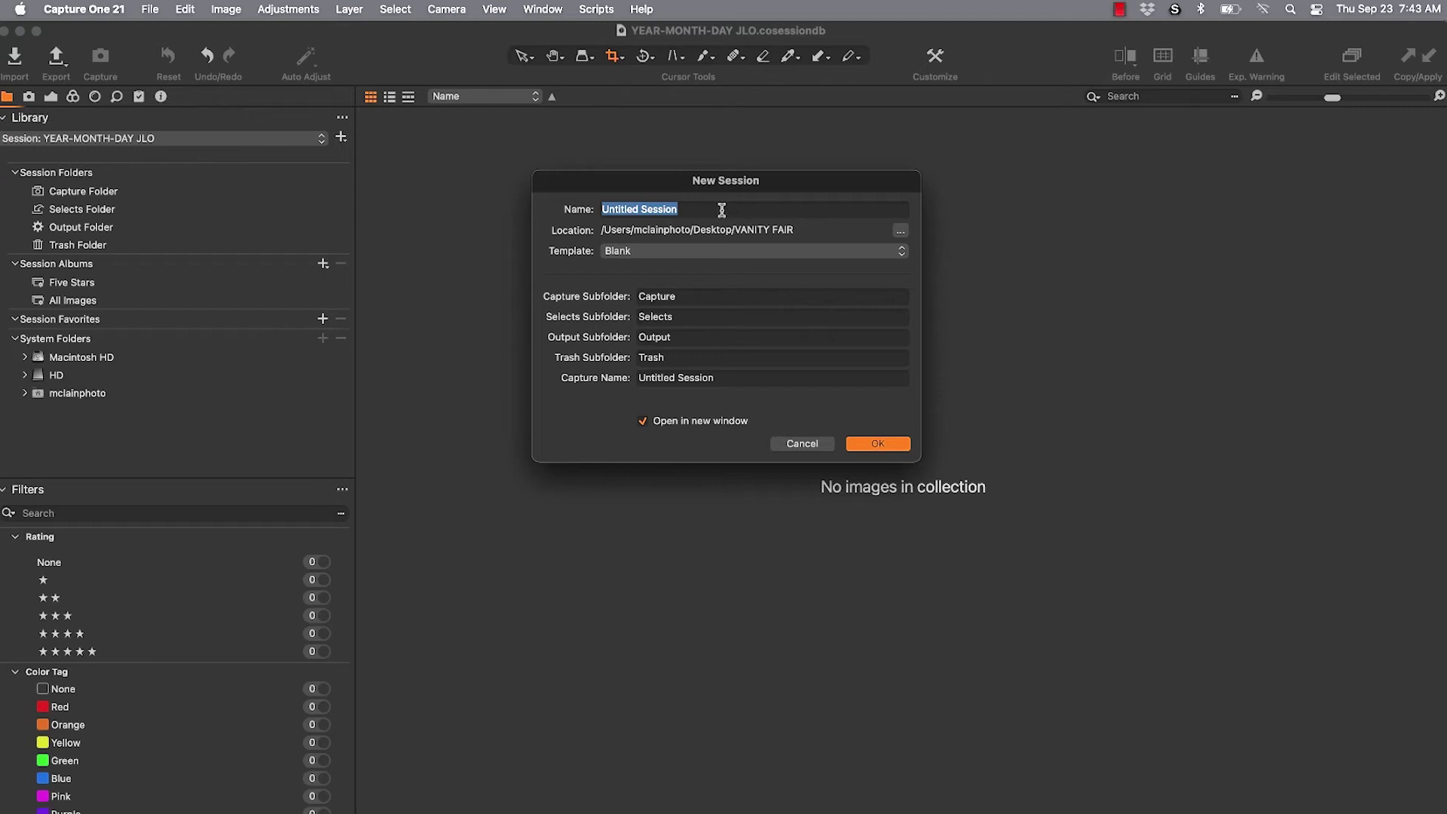
type("YEAR-M")
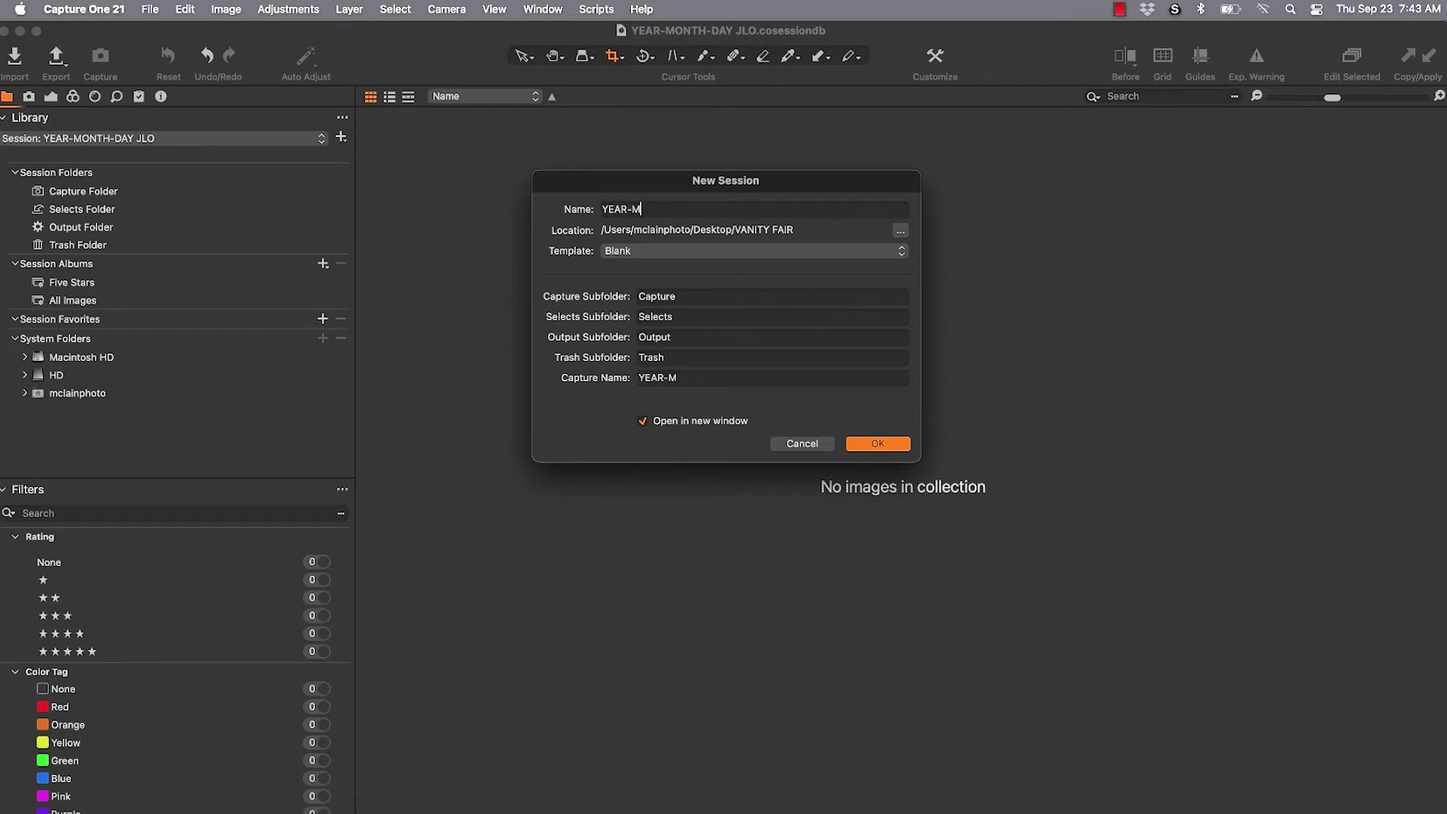
type("ONTH-DAY-")
type("EMINEM")
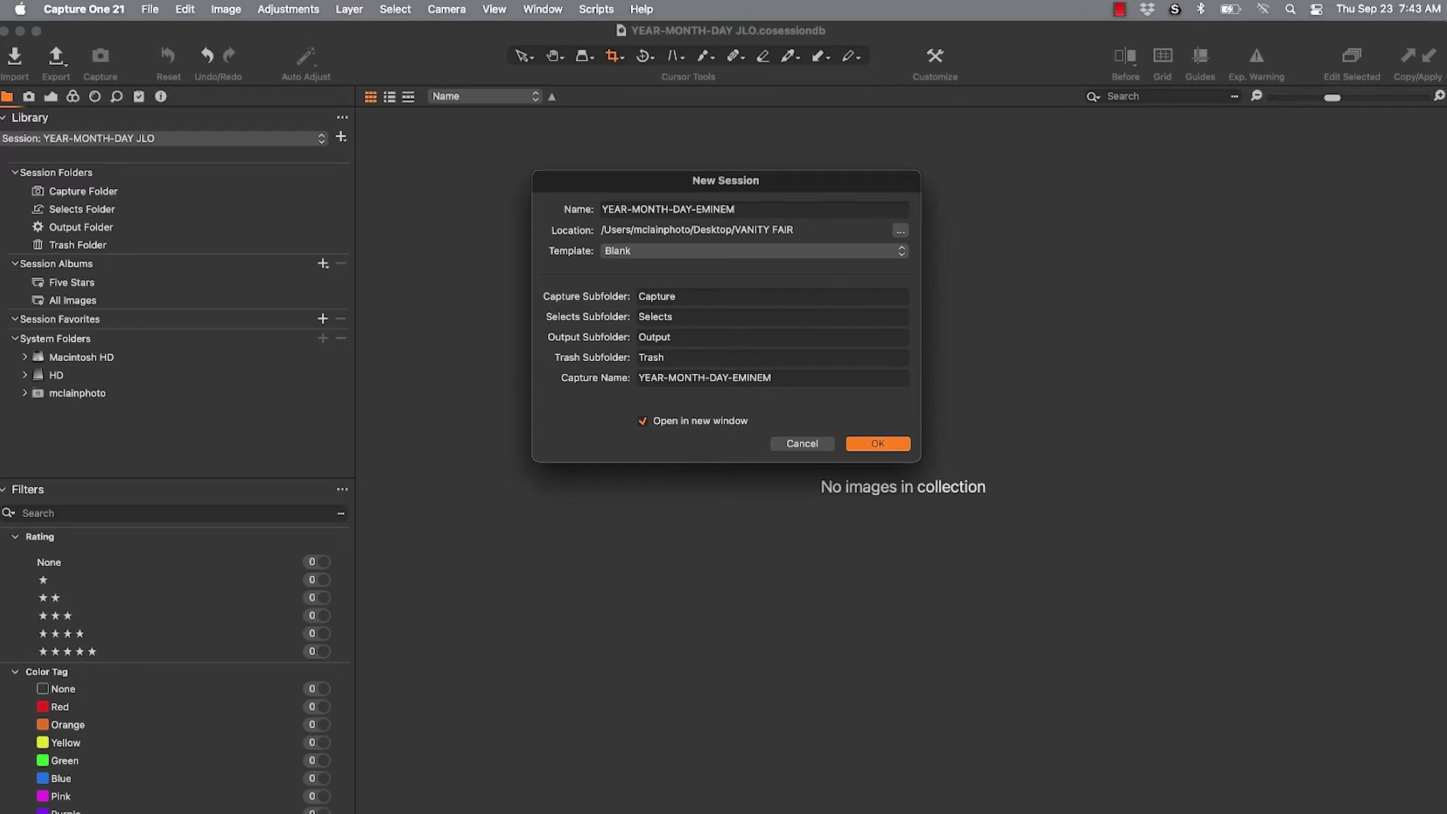
left_click_drag(752, 210, 536, 219)
key("super+c")
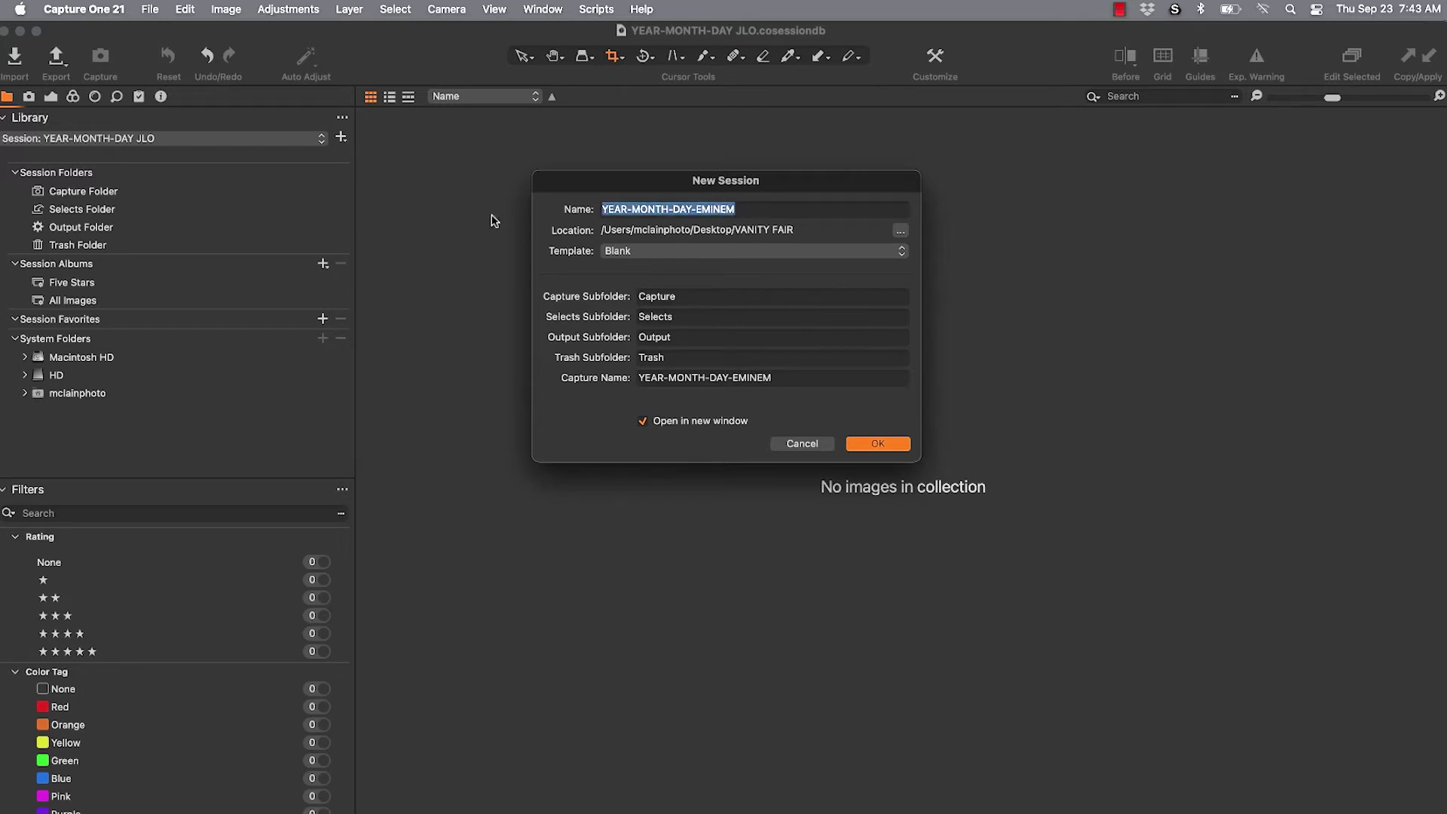
left_click(636, 297)
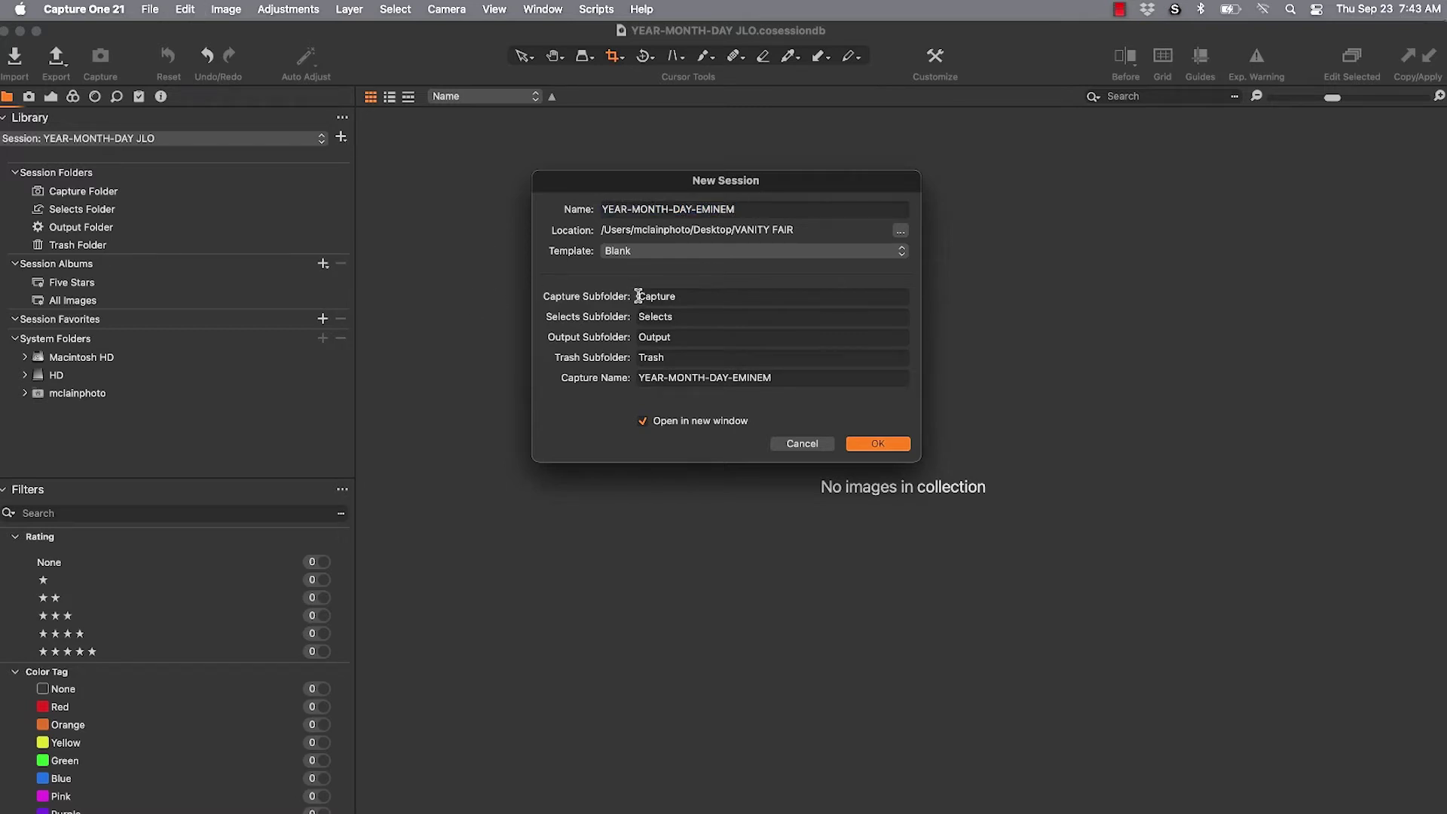
key("super+v")
type("-")
- Paste the name before Selects, Output and Trash, then create the EMINEM session
left_click(638, 316)
key("super+v")
type("-")
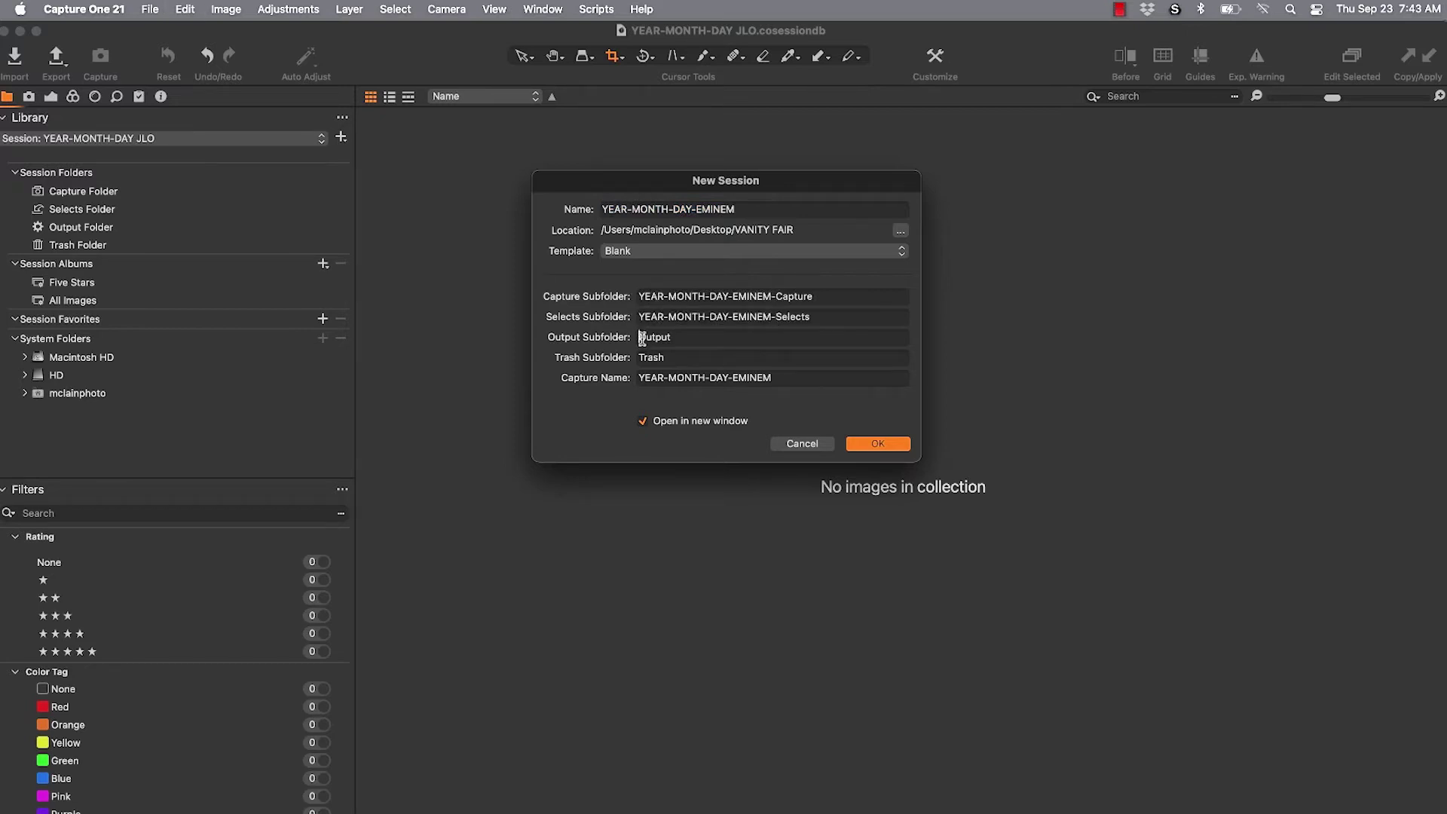
left_click(640, 338)
key("super+v")
type("-")
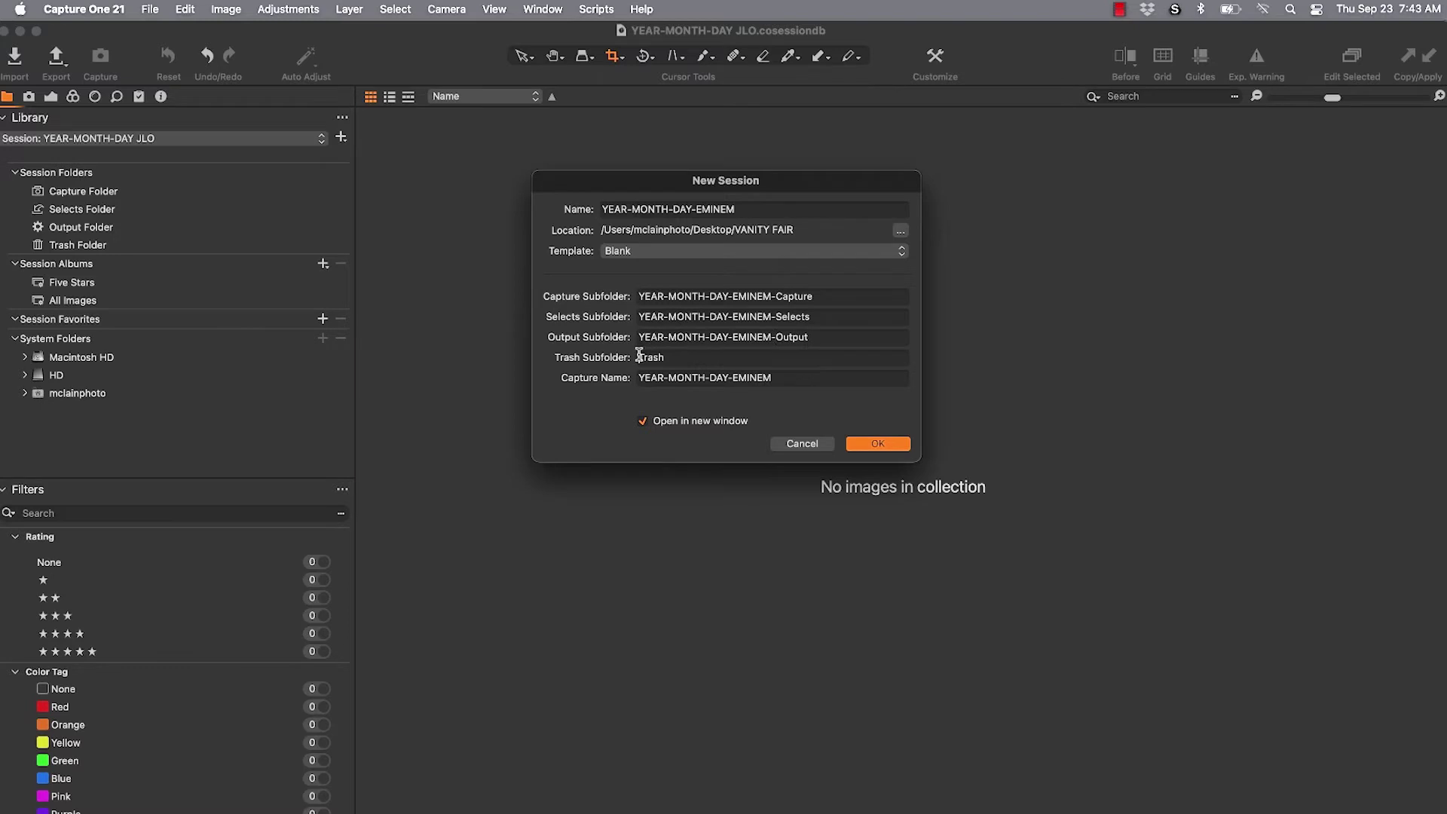
left_click(638, 356)
key("super+v")
type("-")
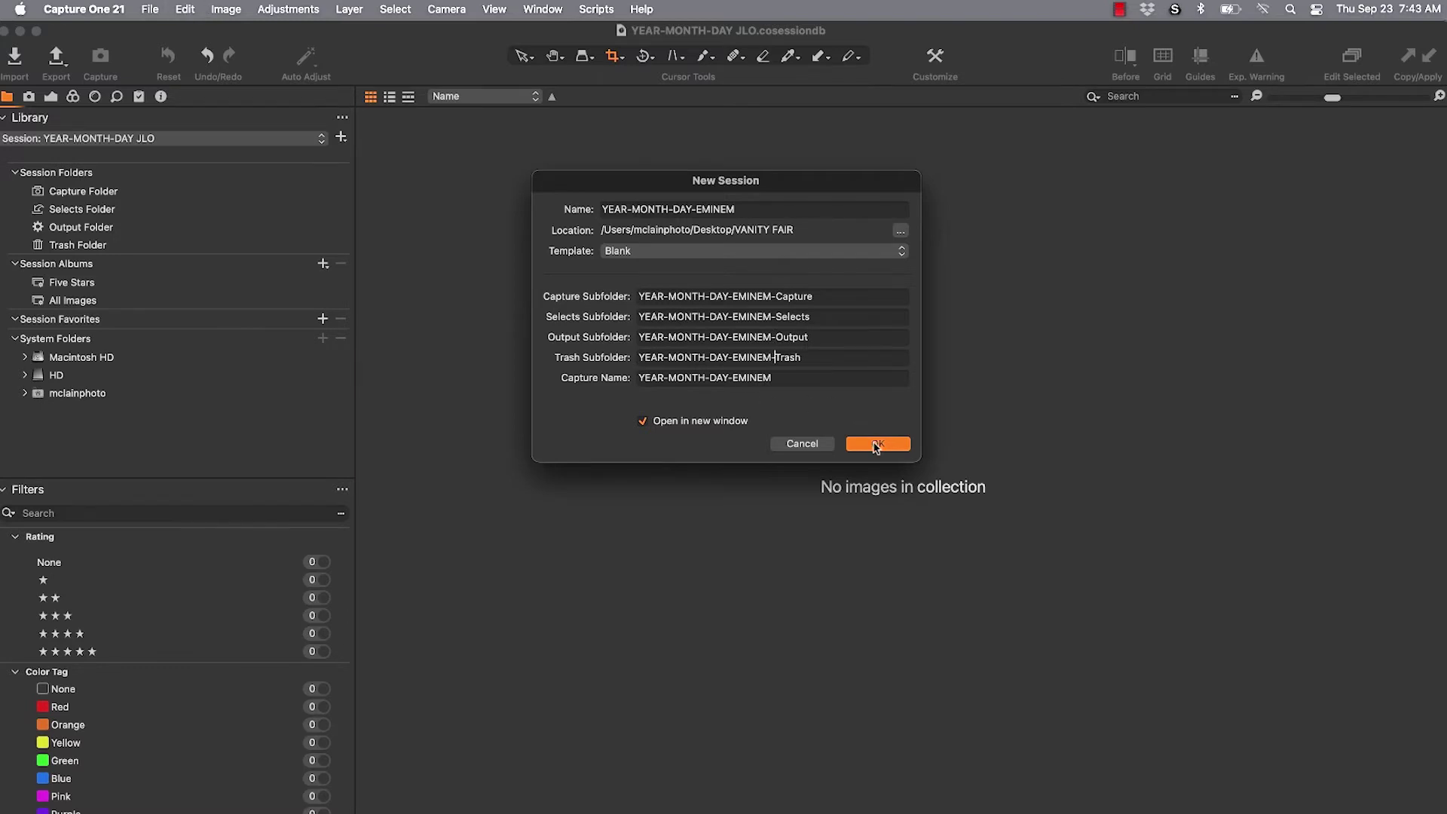
left_click(874, 443)
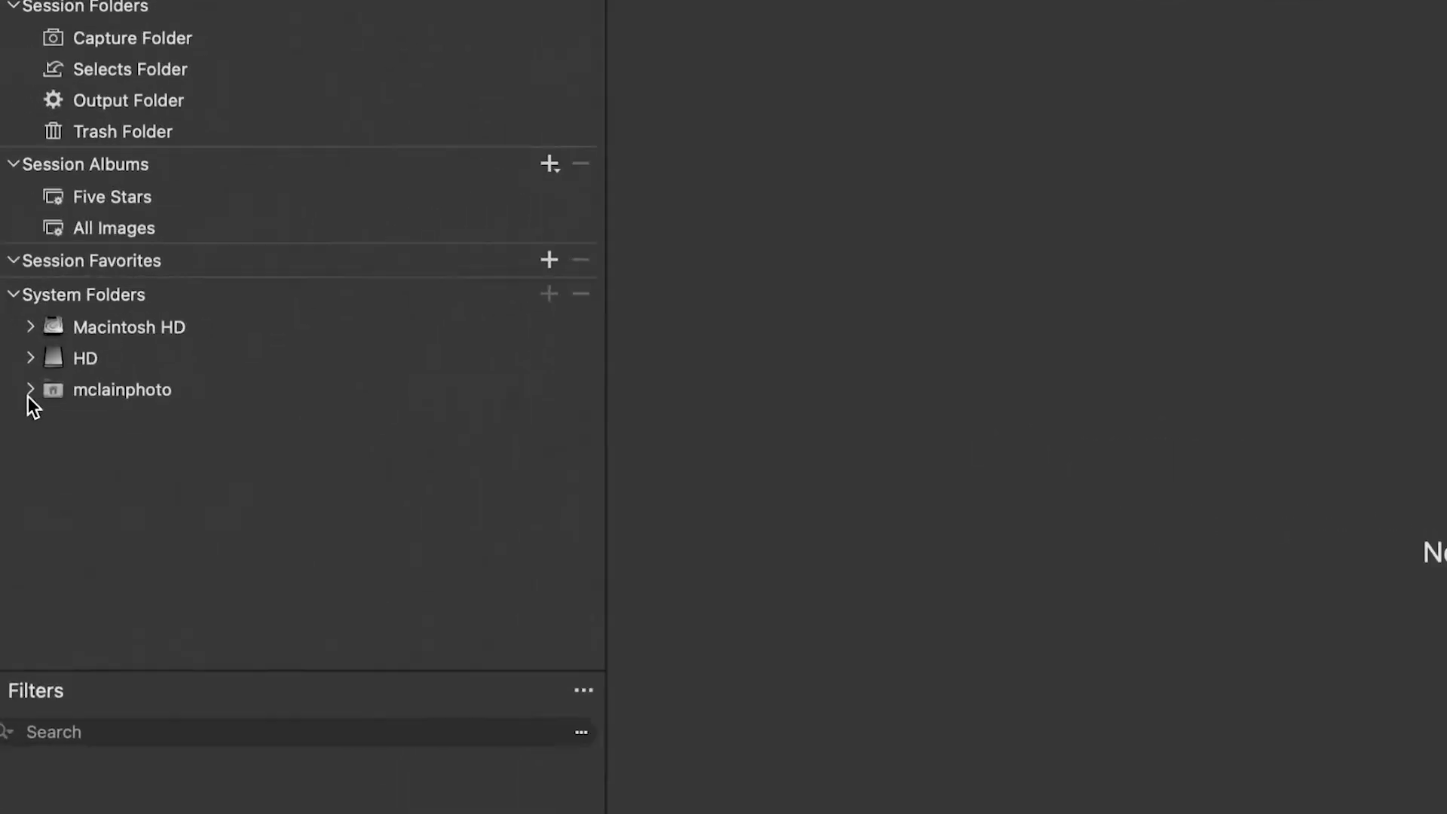
- Expand System Folders through Macintosh HD > Users > mclainphoto > Desktop to VANITY FAIR
left_click(30, 316)
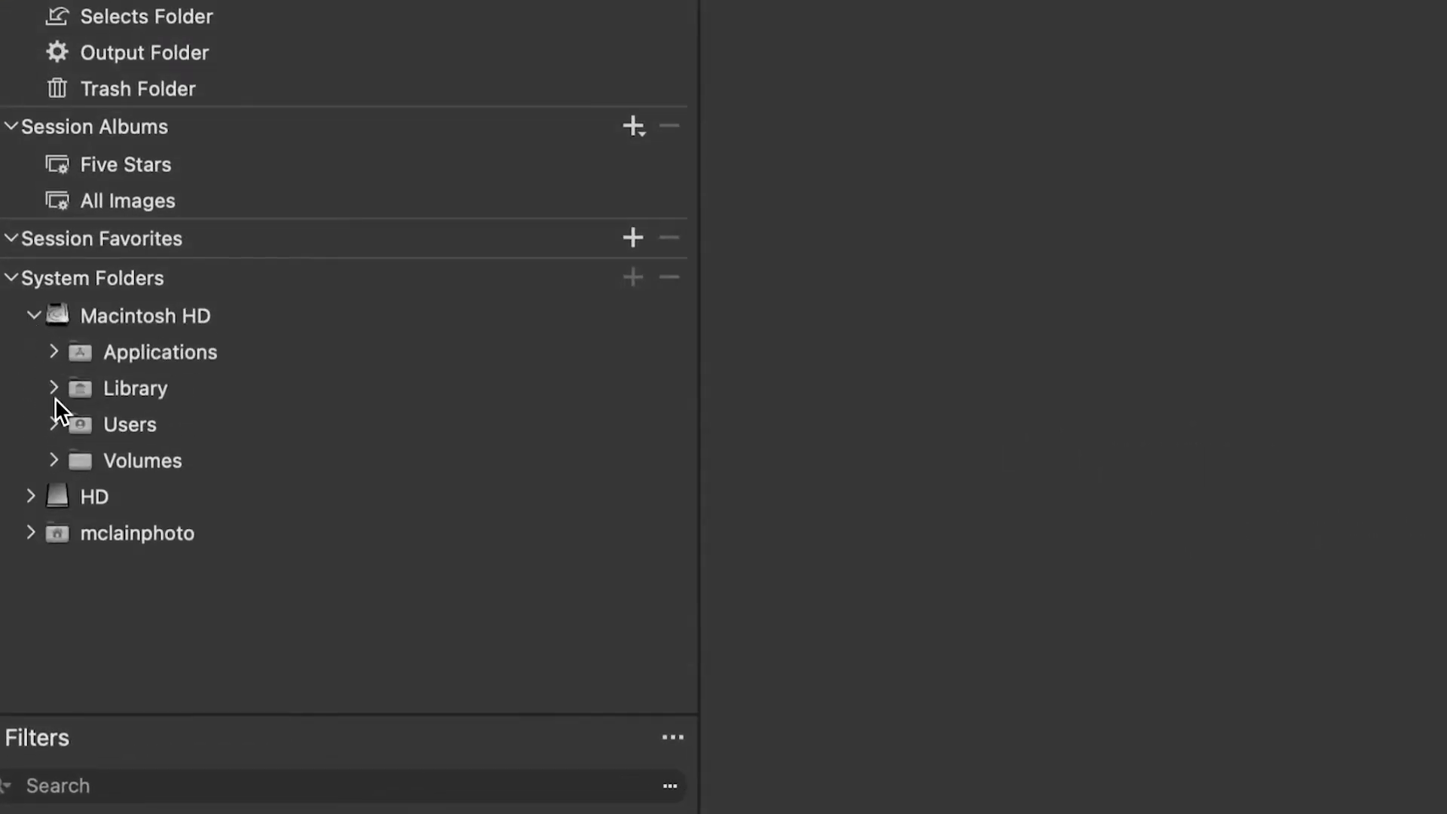
left_click(55, 425)
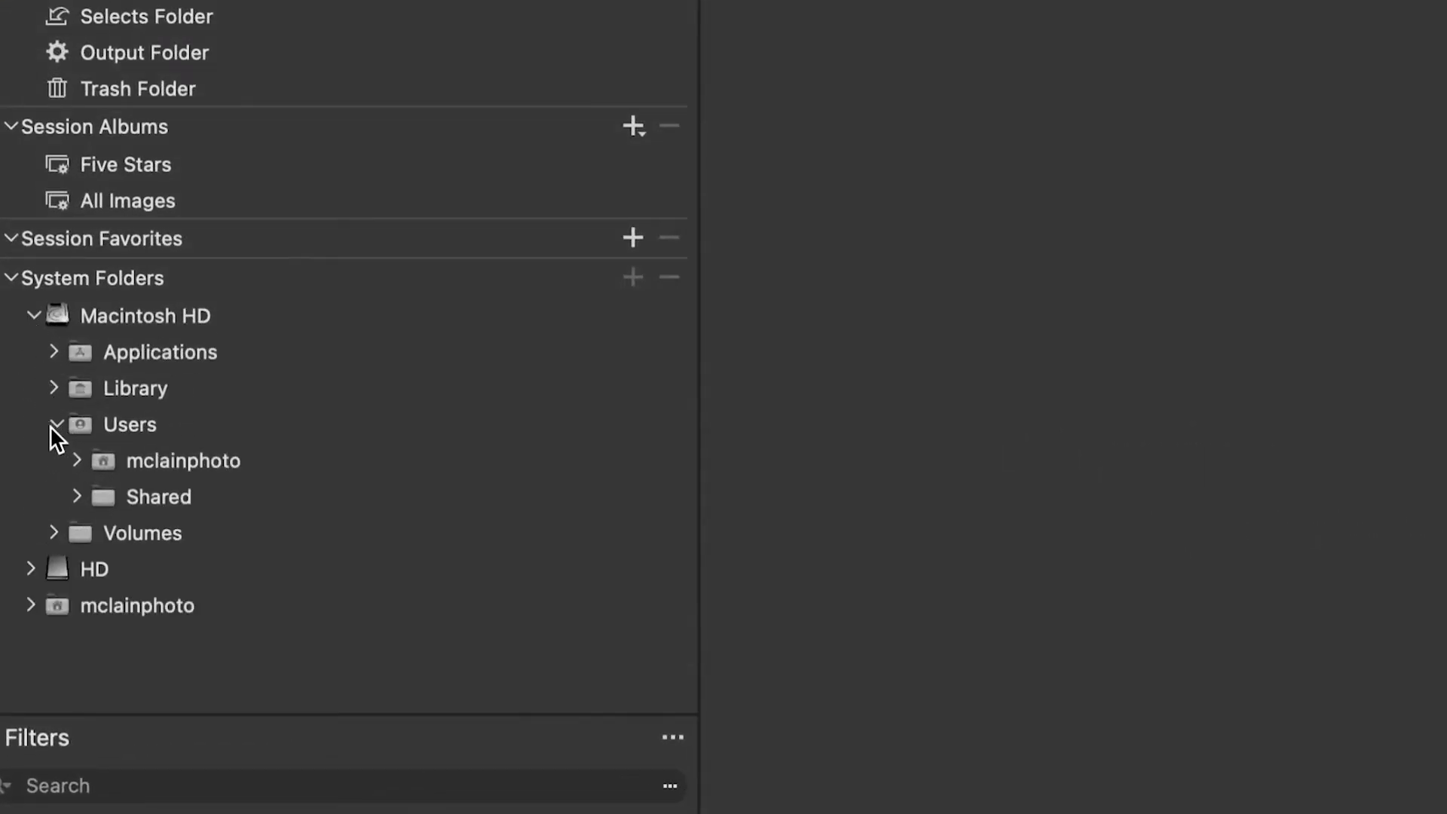
left_click(76, 461)
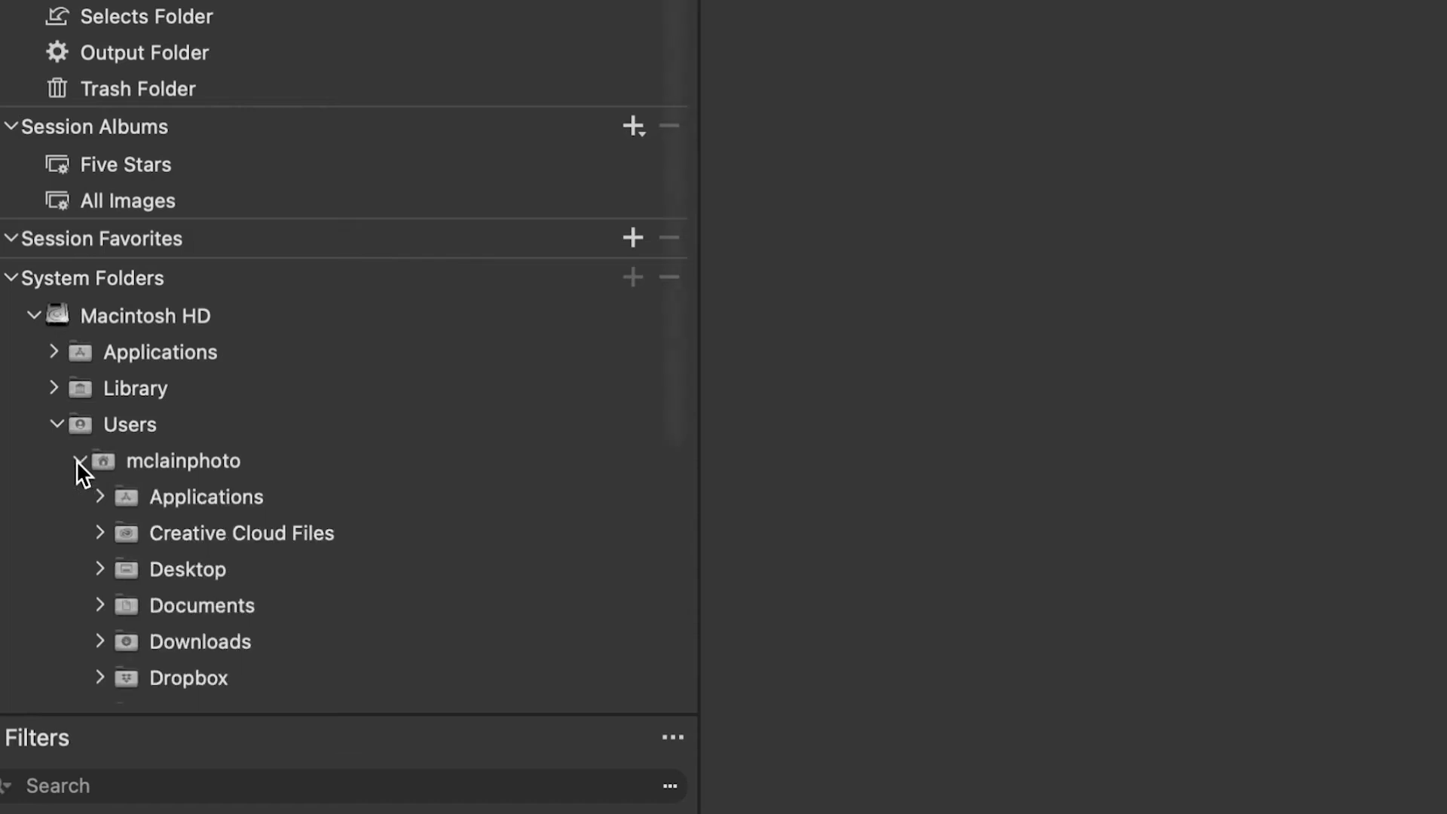
left_click(100, 568)
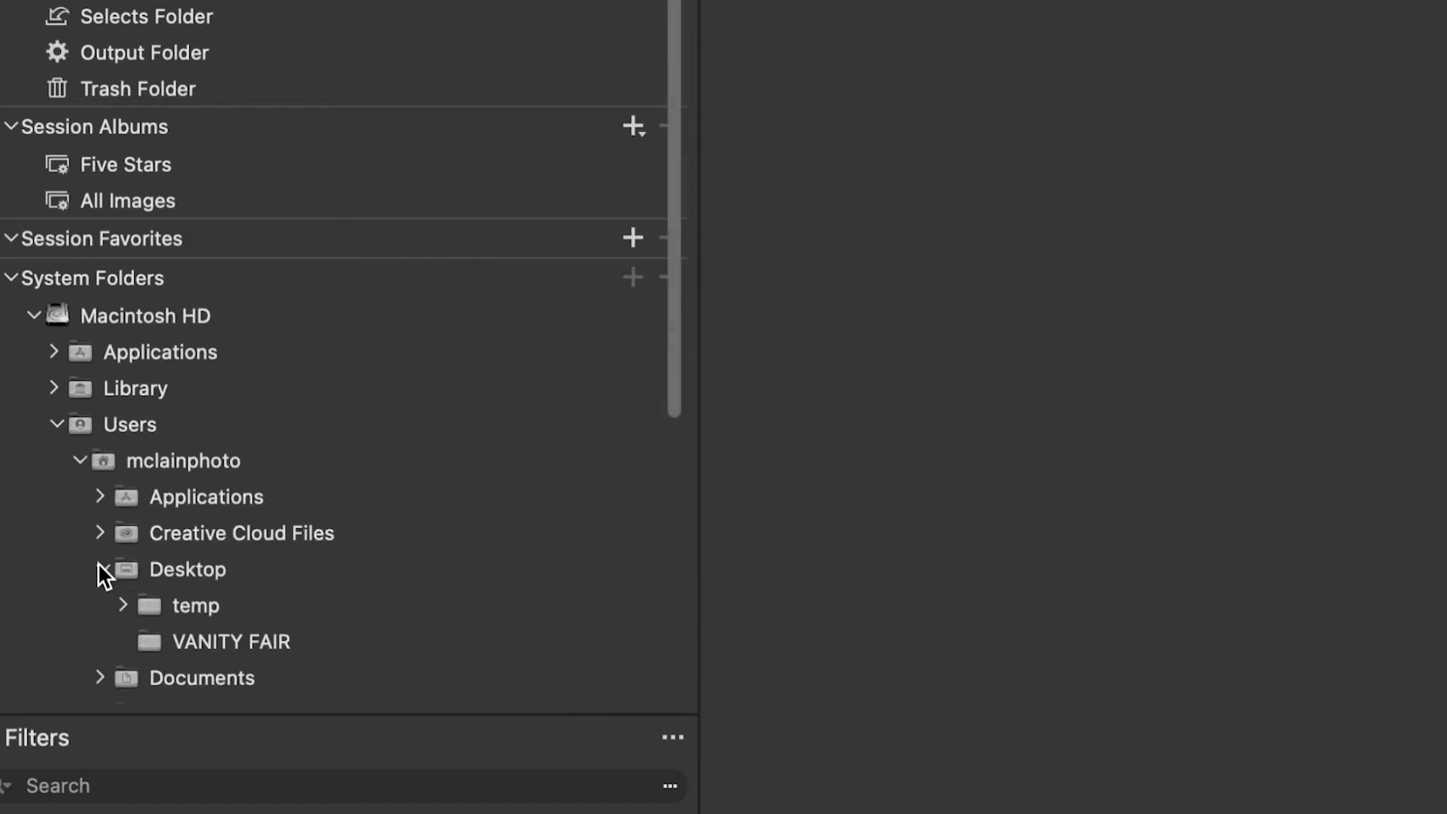
left_click(150, 639)
scroll(144, 537, "down", 5)
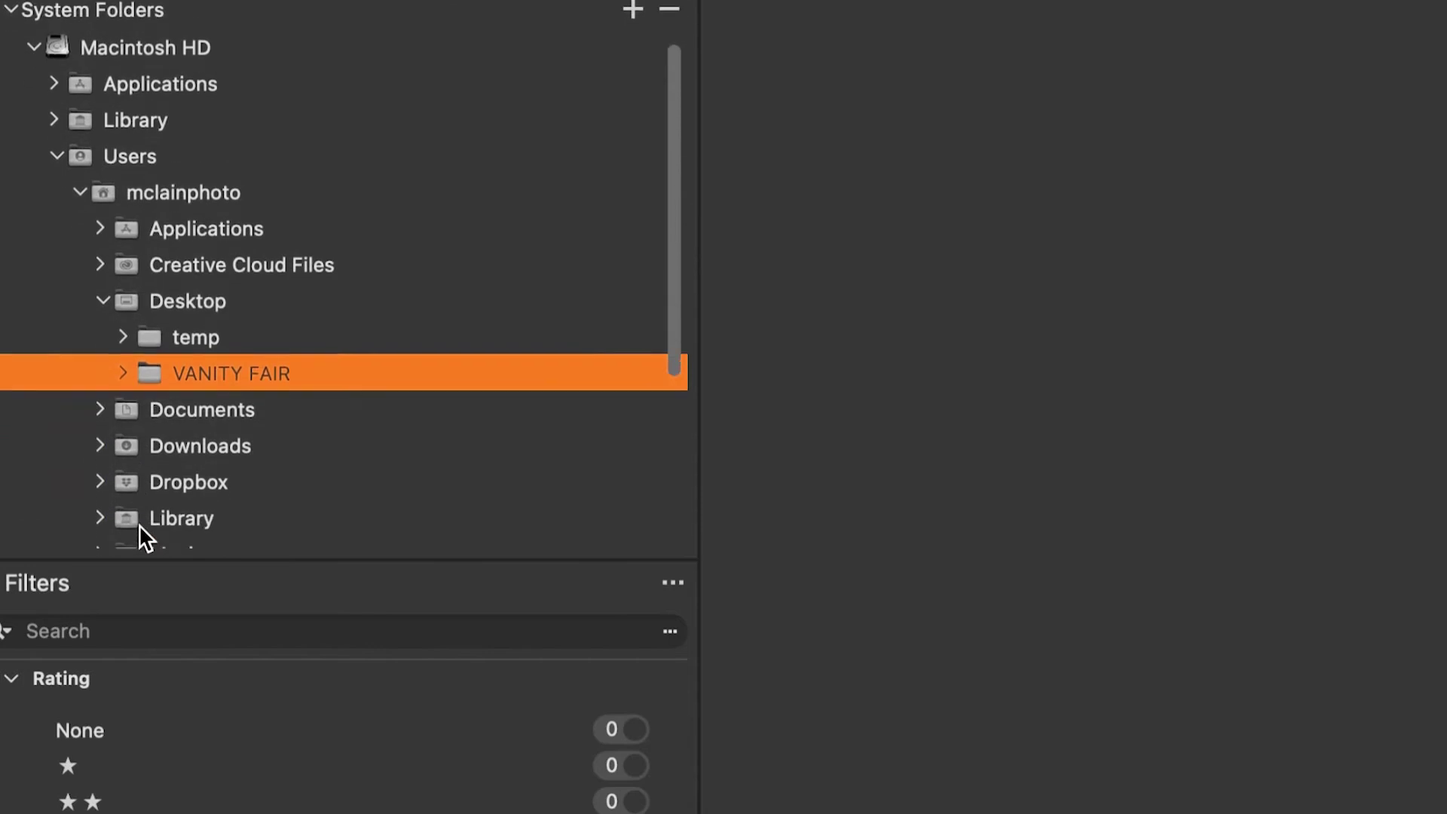
- Expand the JLO and EMINEM session folders and select each one's capture subfolder
left_click(125, 365)
scroll(150, 359, "down", 5)
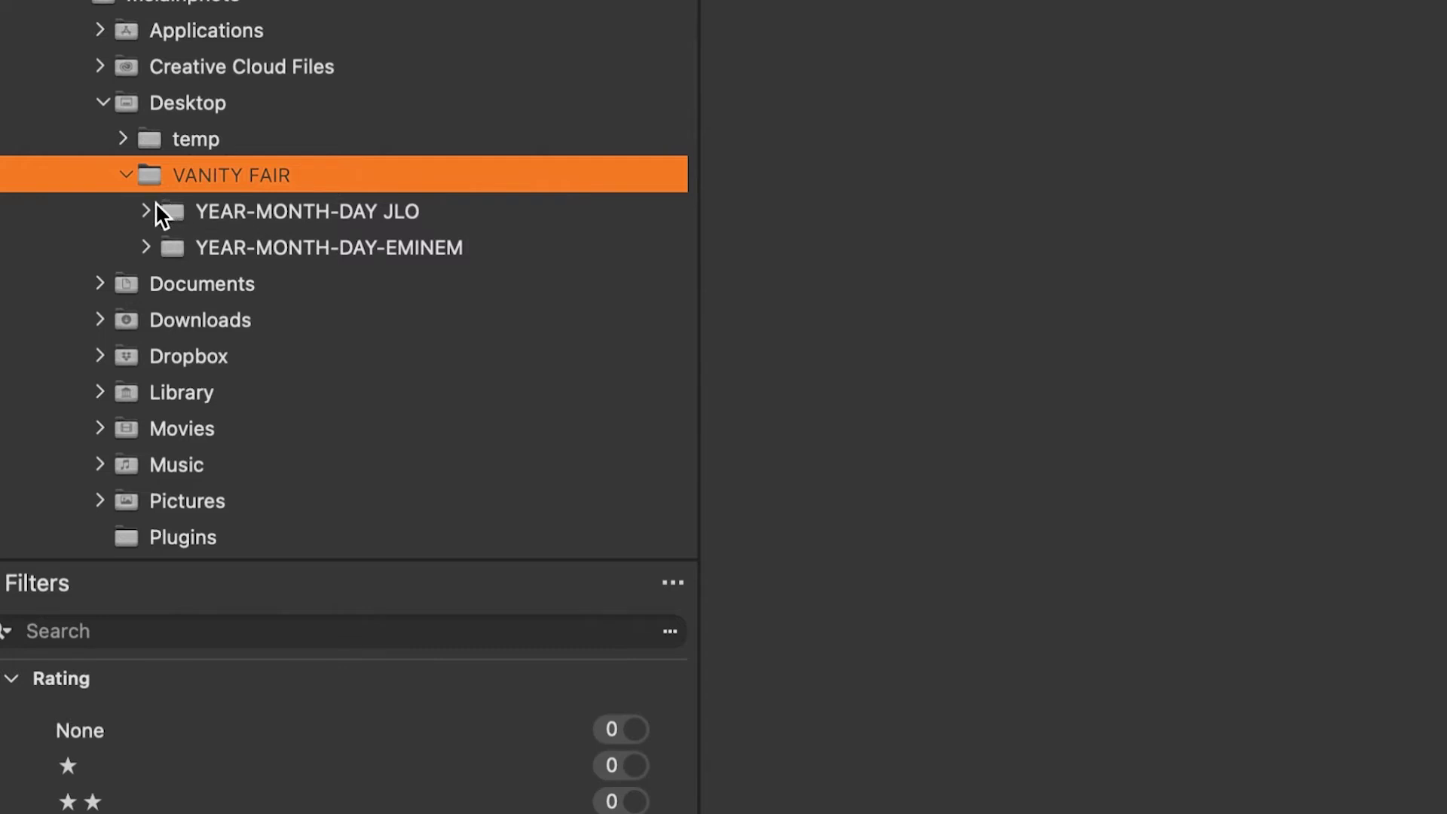
left_click(147, 212)
left_click(300, 244)
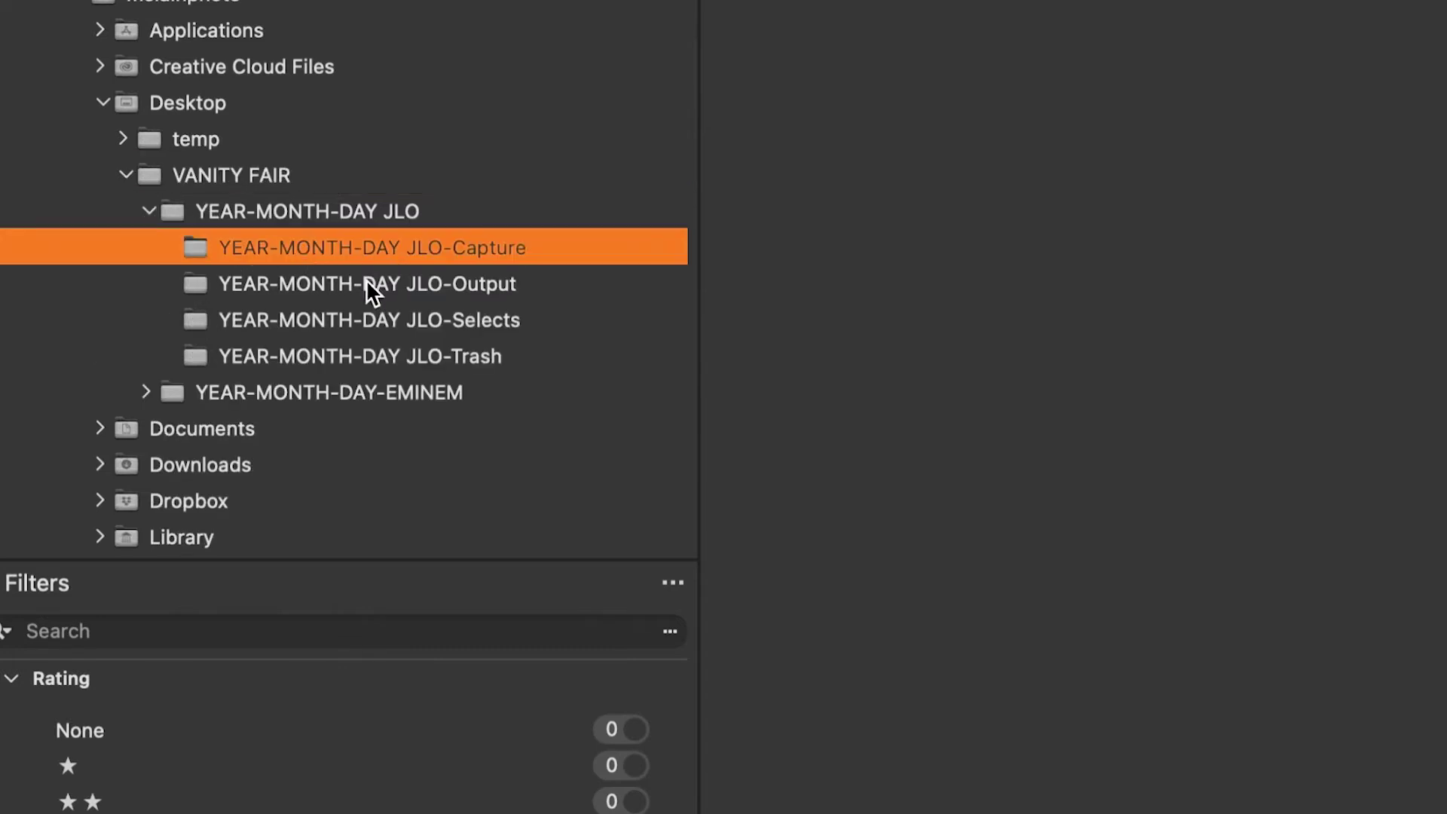
left_click(149, 391)
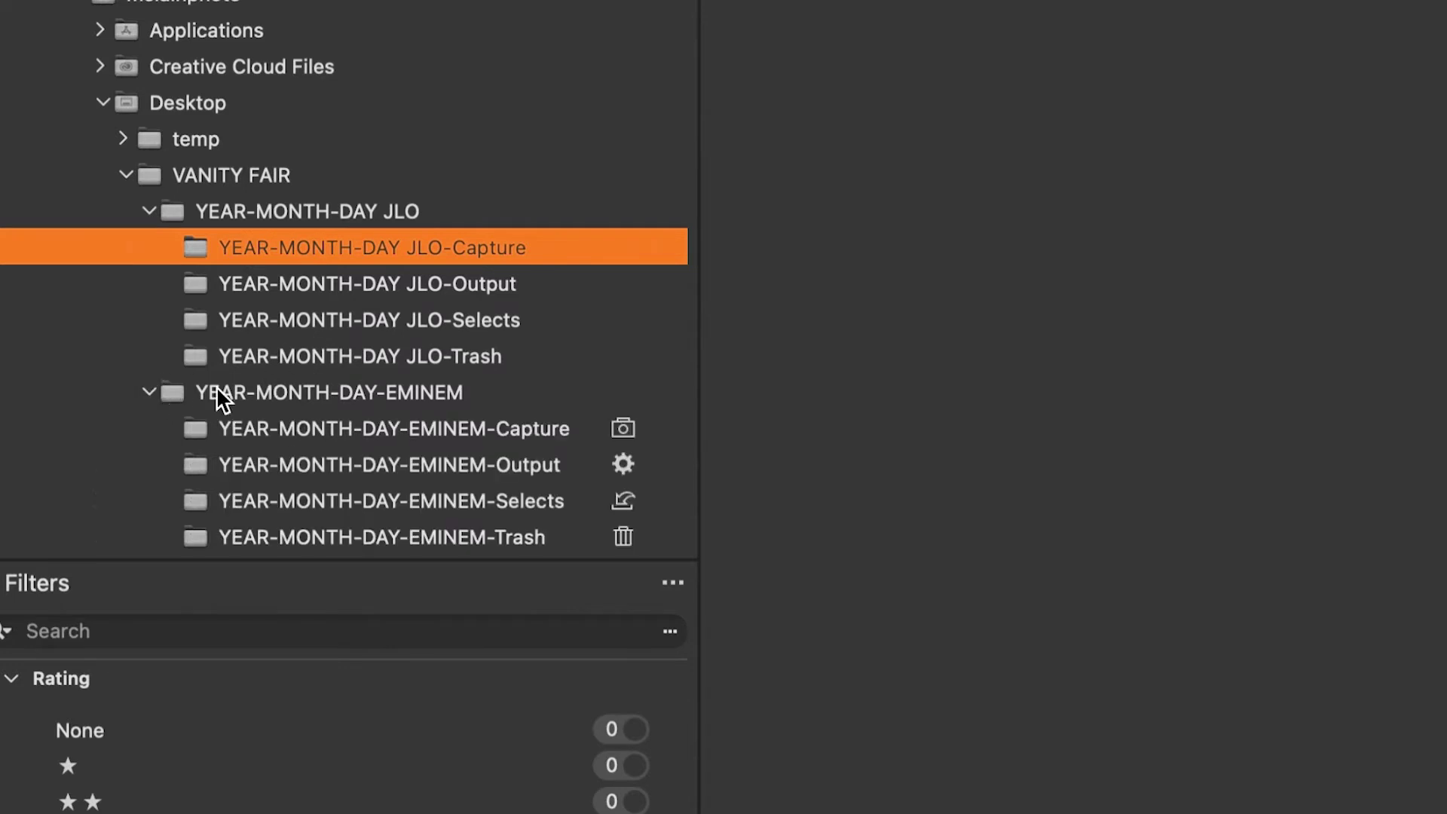
left_click(388, 429)
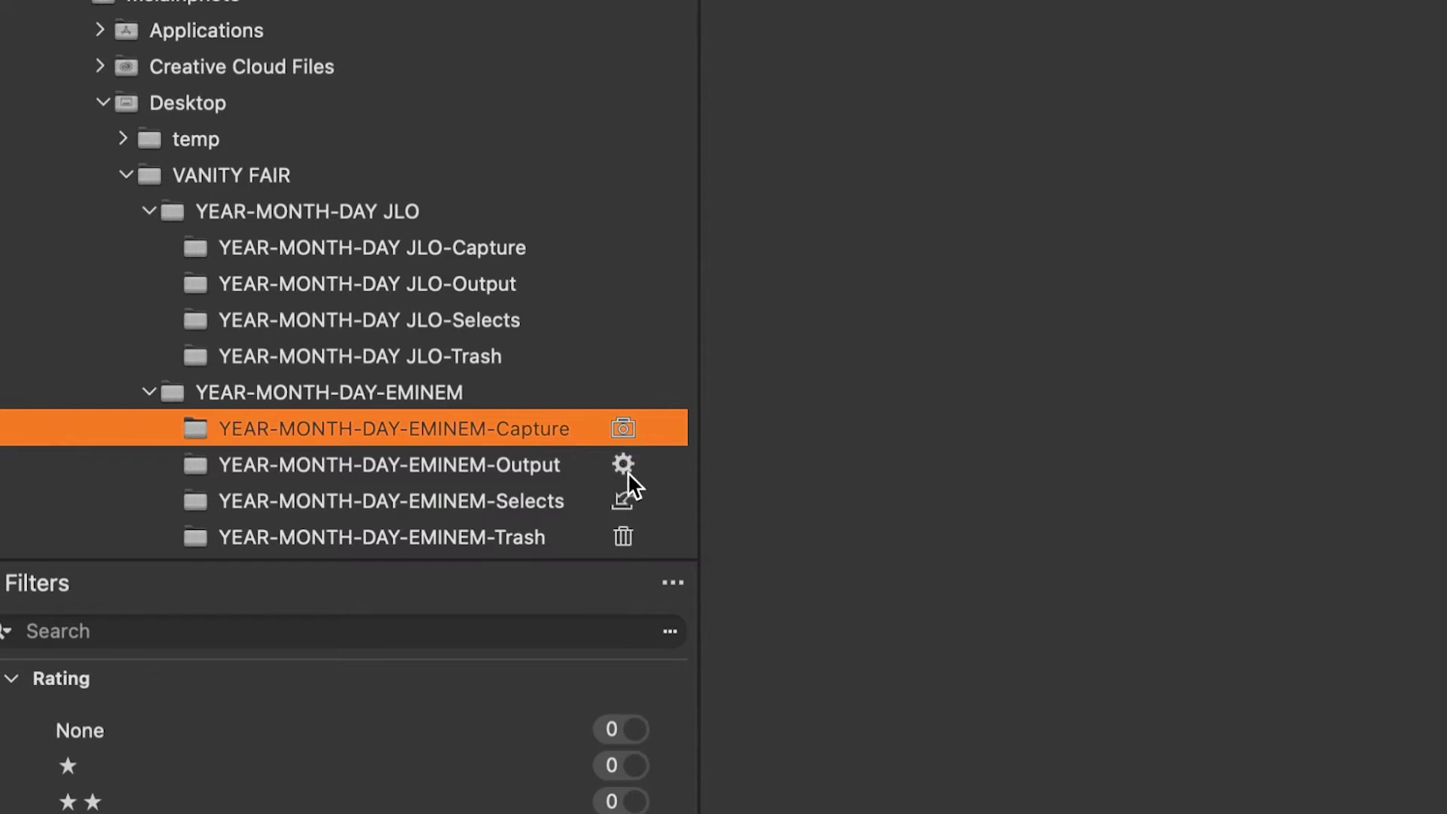
scroll(602, 421, "down", 2)
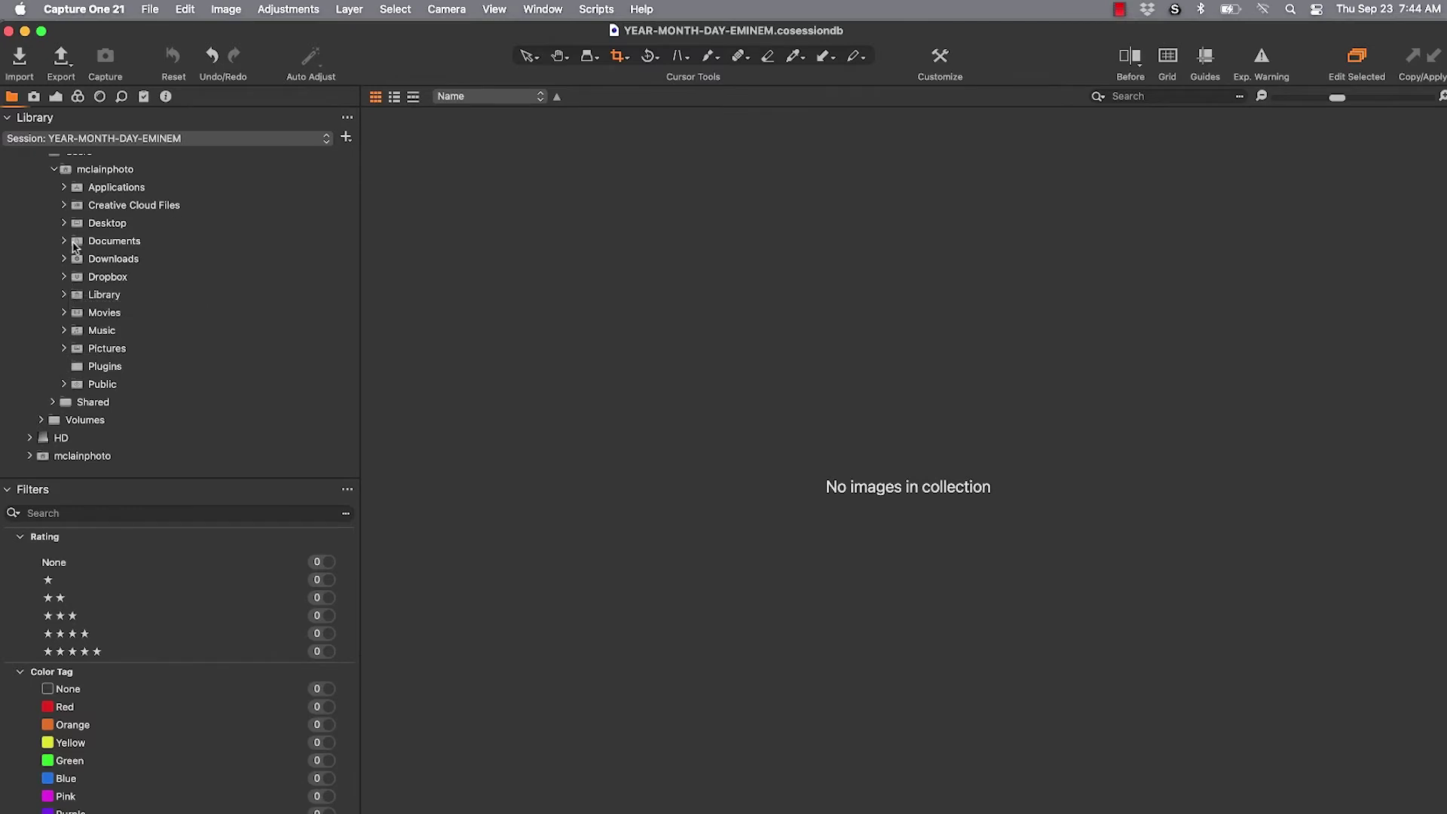
scroll(58, 244, "up", 3)
- Collapse the Users tree, close the JLO session window, and create a new desktop folder
left_click(42, 237)
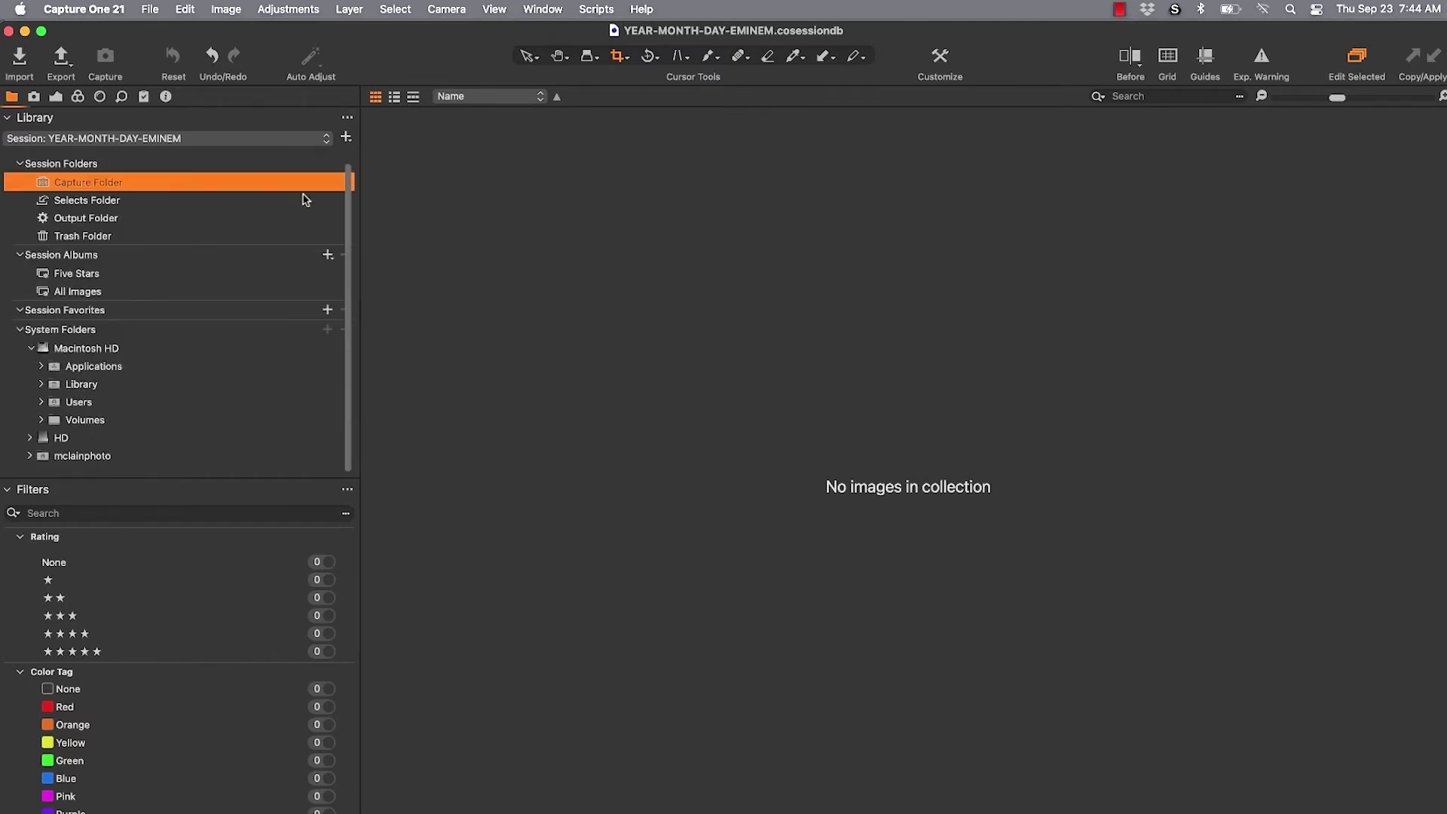
left_click_drag(337, 55, 3, 577)
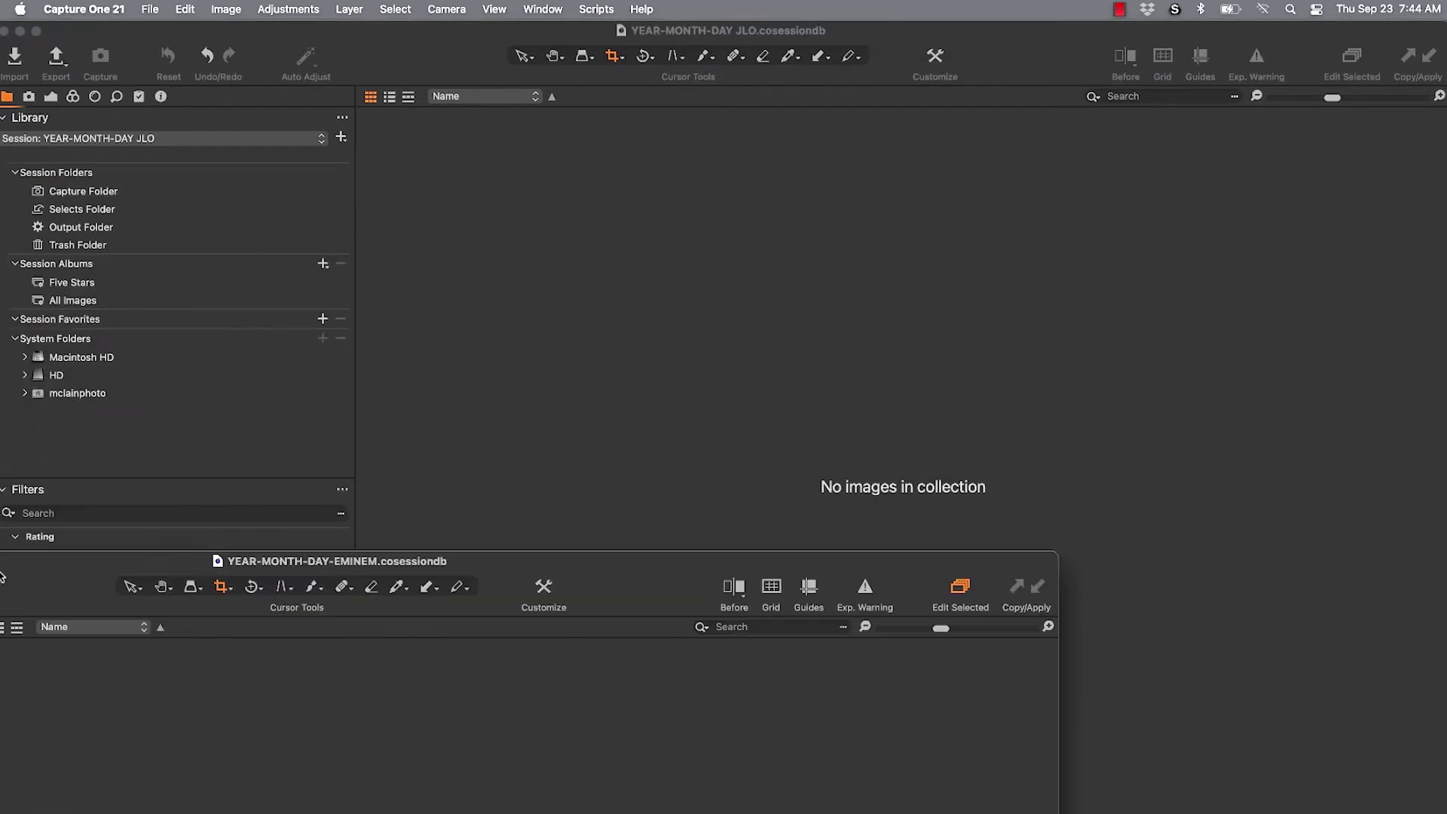
left_click(5, 32)
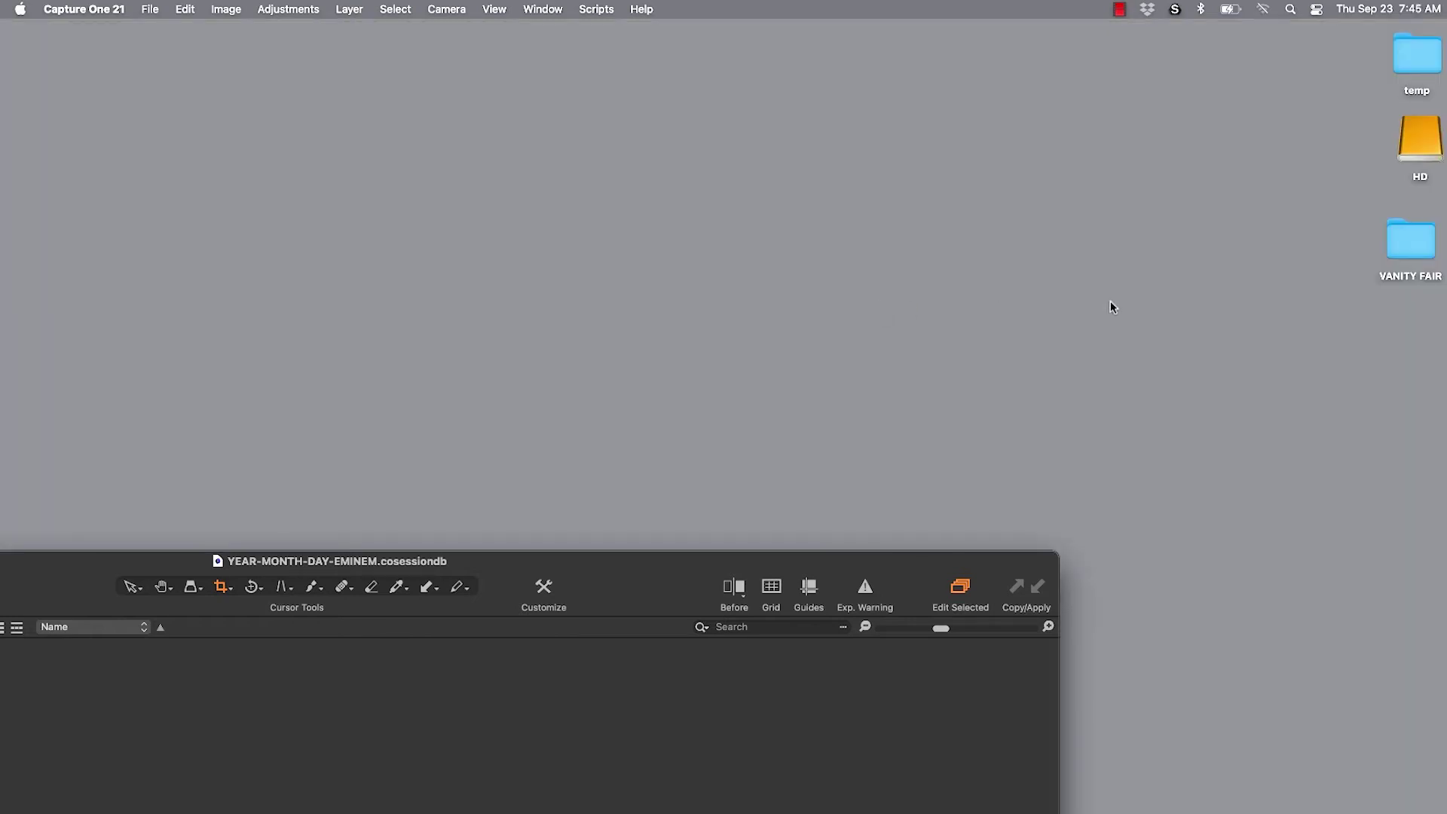
key("super+shift+n")
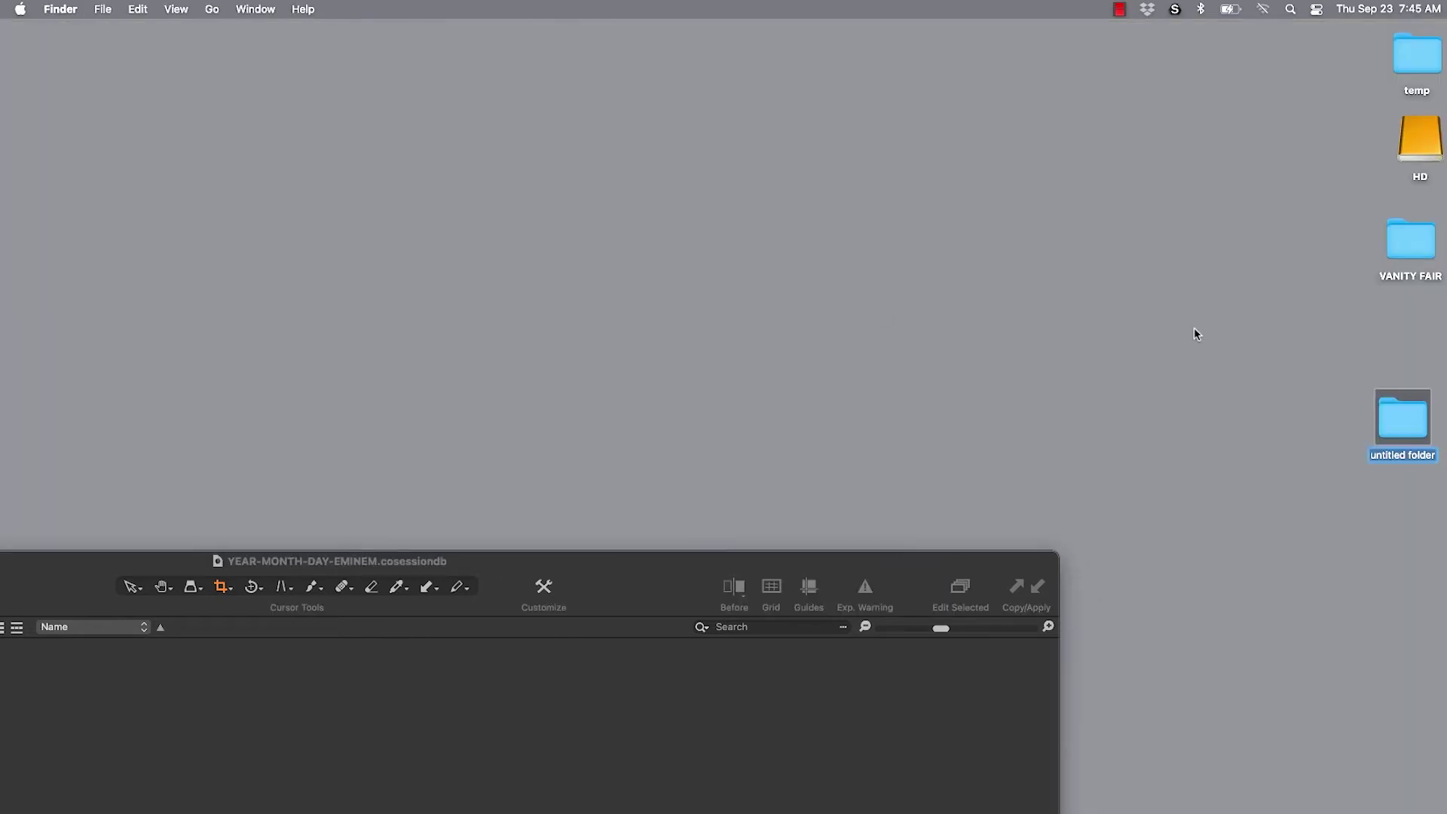
key("BackSpace")
type("S R")
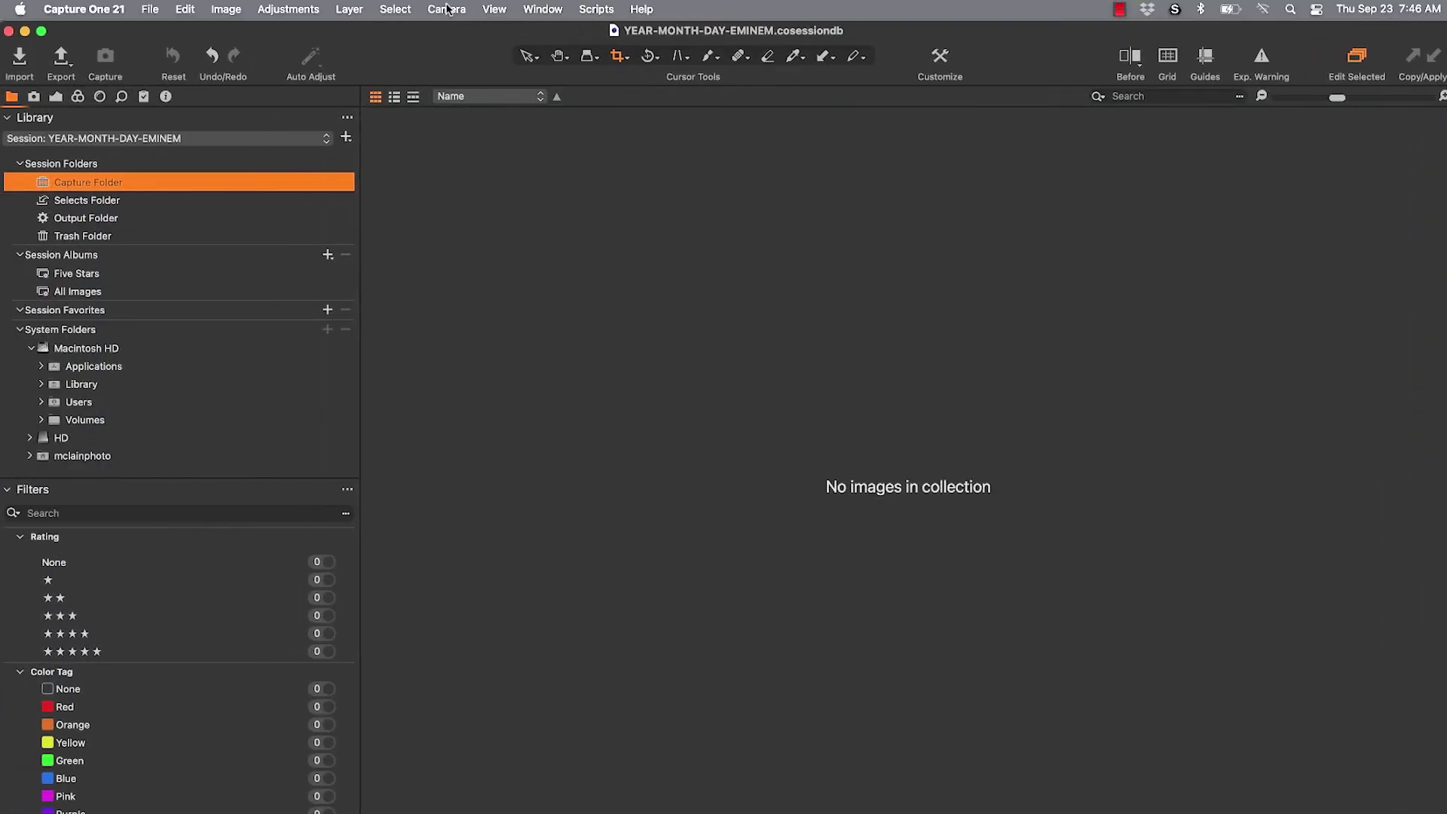
- Start a new session via File > New Session, located in Desktop > TOYS R US
left_click(151, 11)
left_click(150, 11)
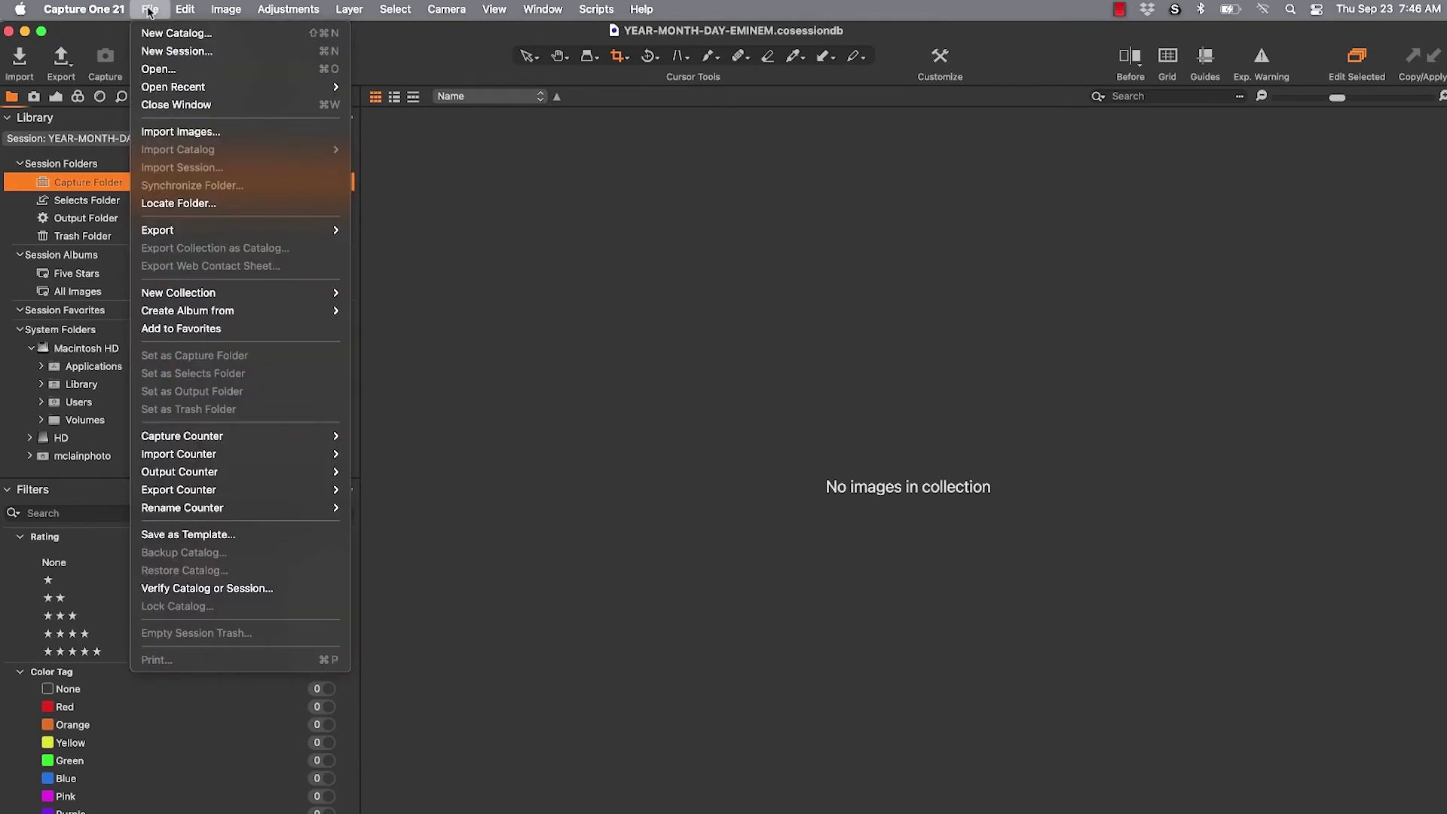
left_click(176, 50)
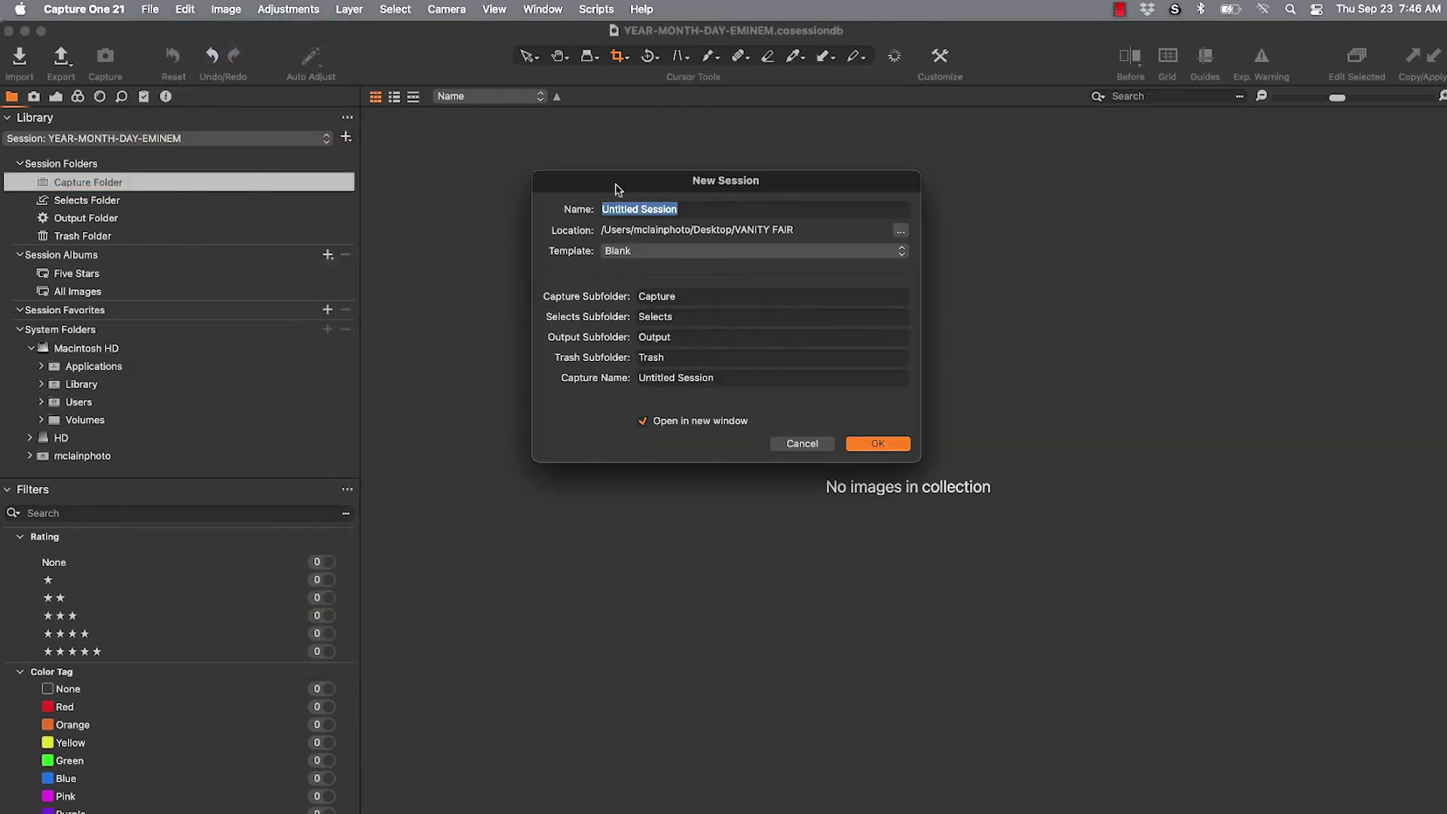
left_click(900, 231)
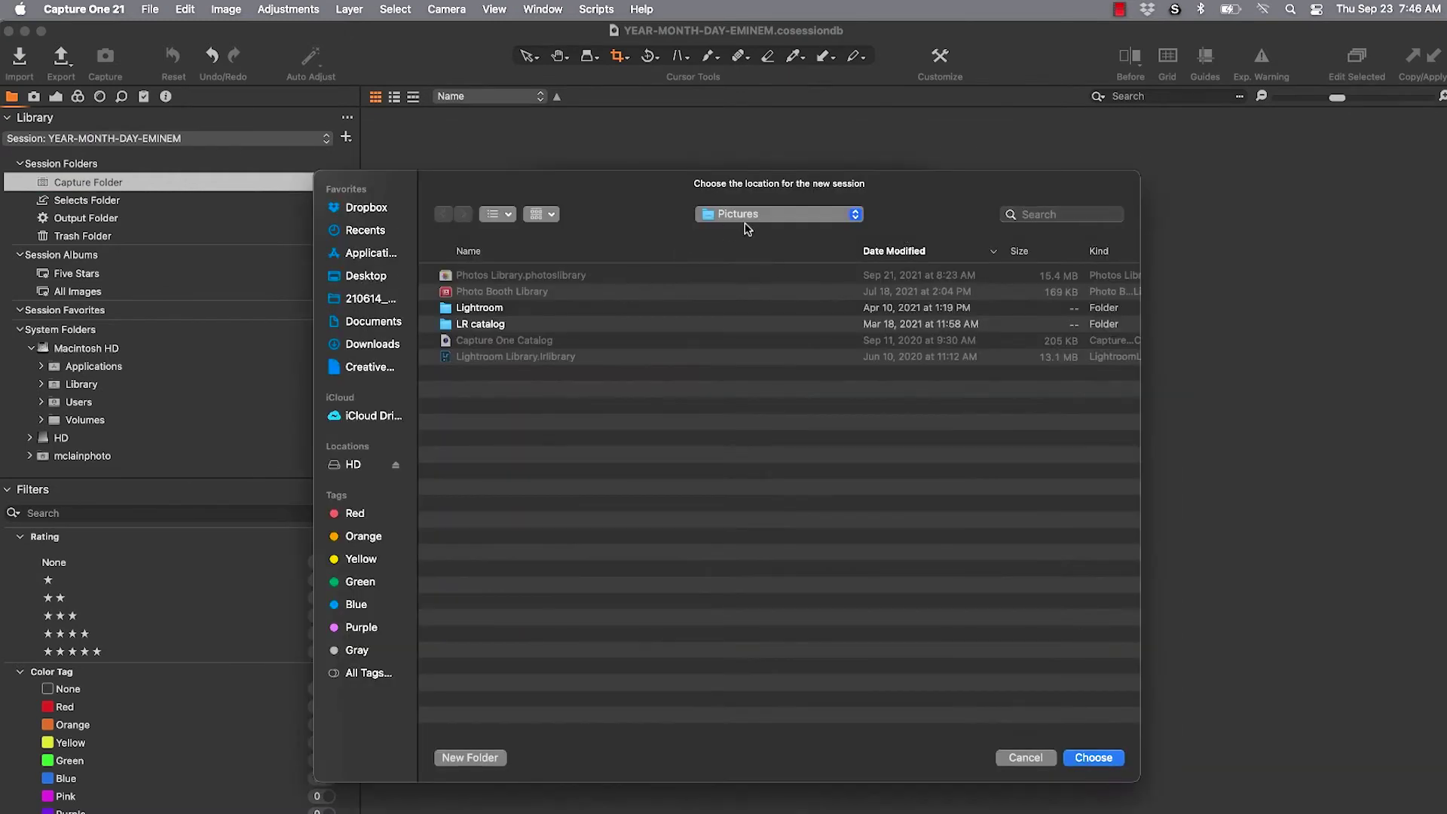
left_click(745, 226)
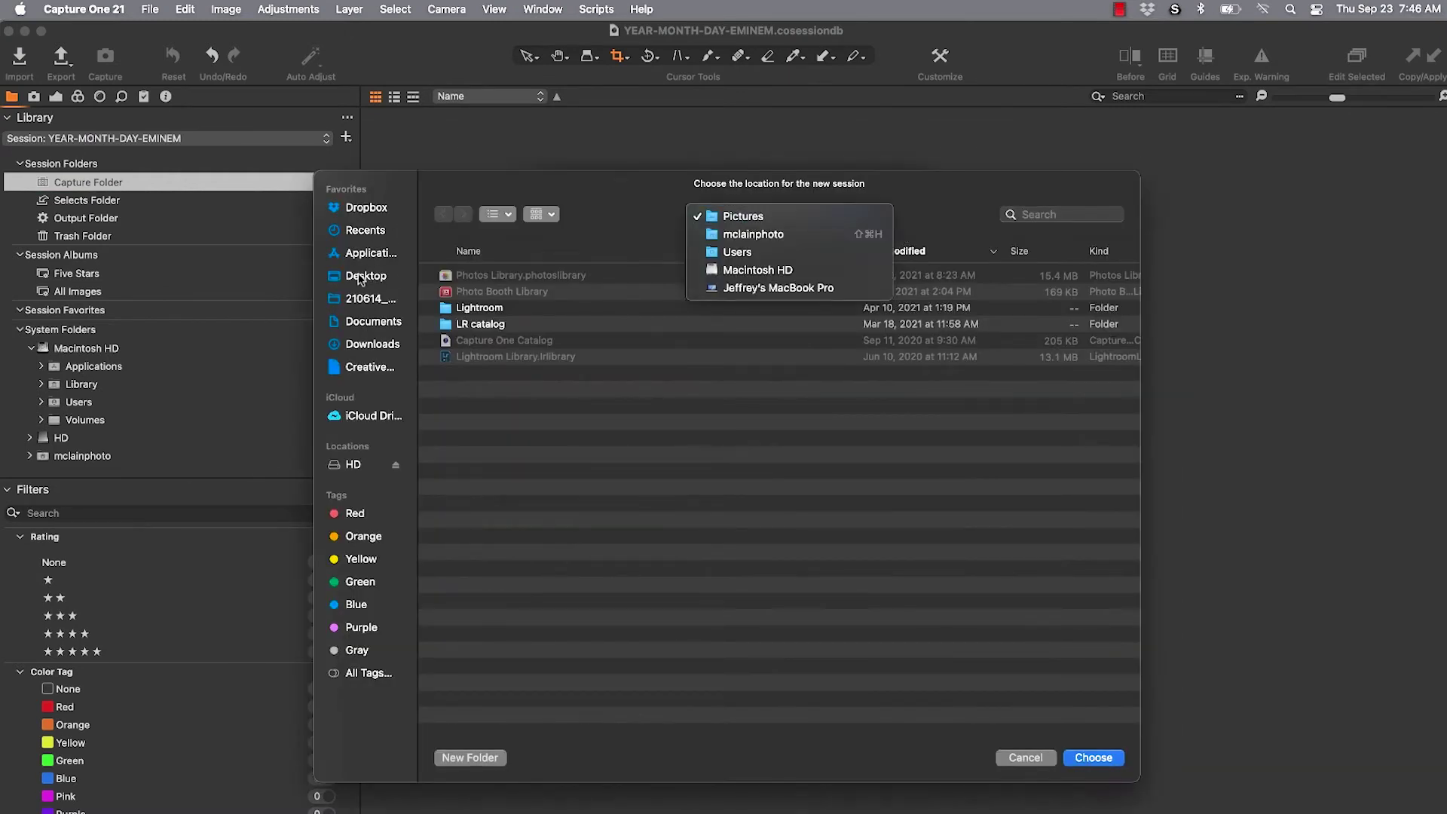
left_click(360, 279)
left_click(467, 279)
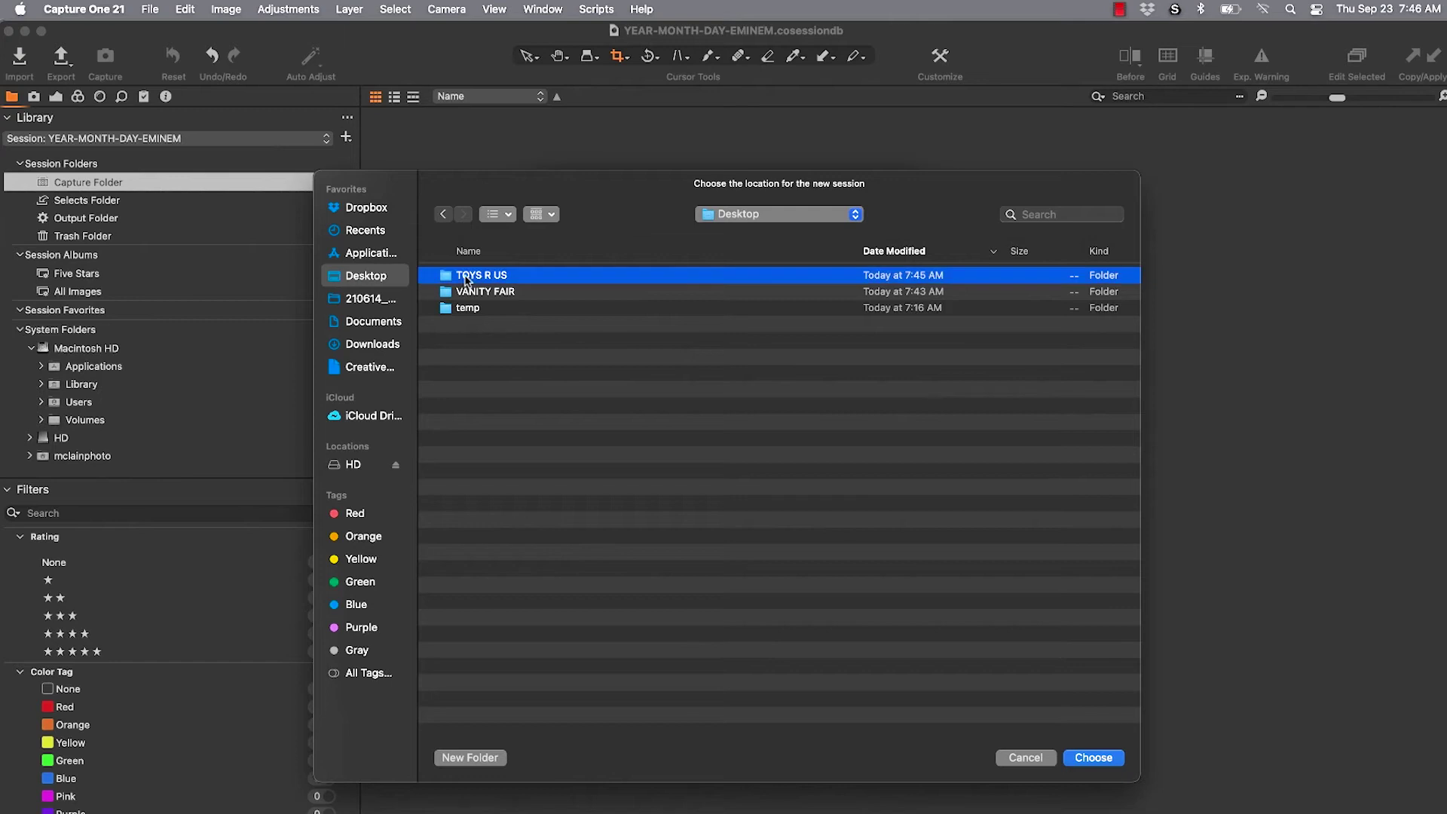
left_click(1080, 757)
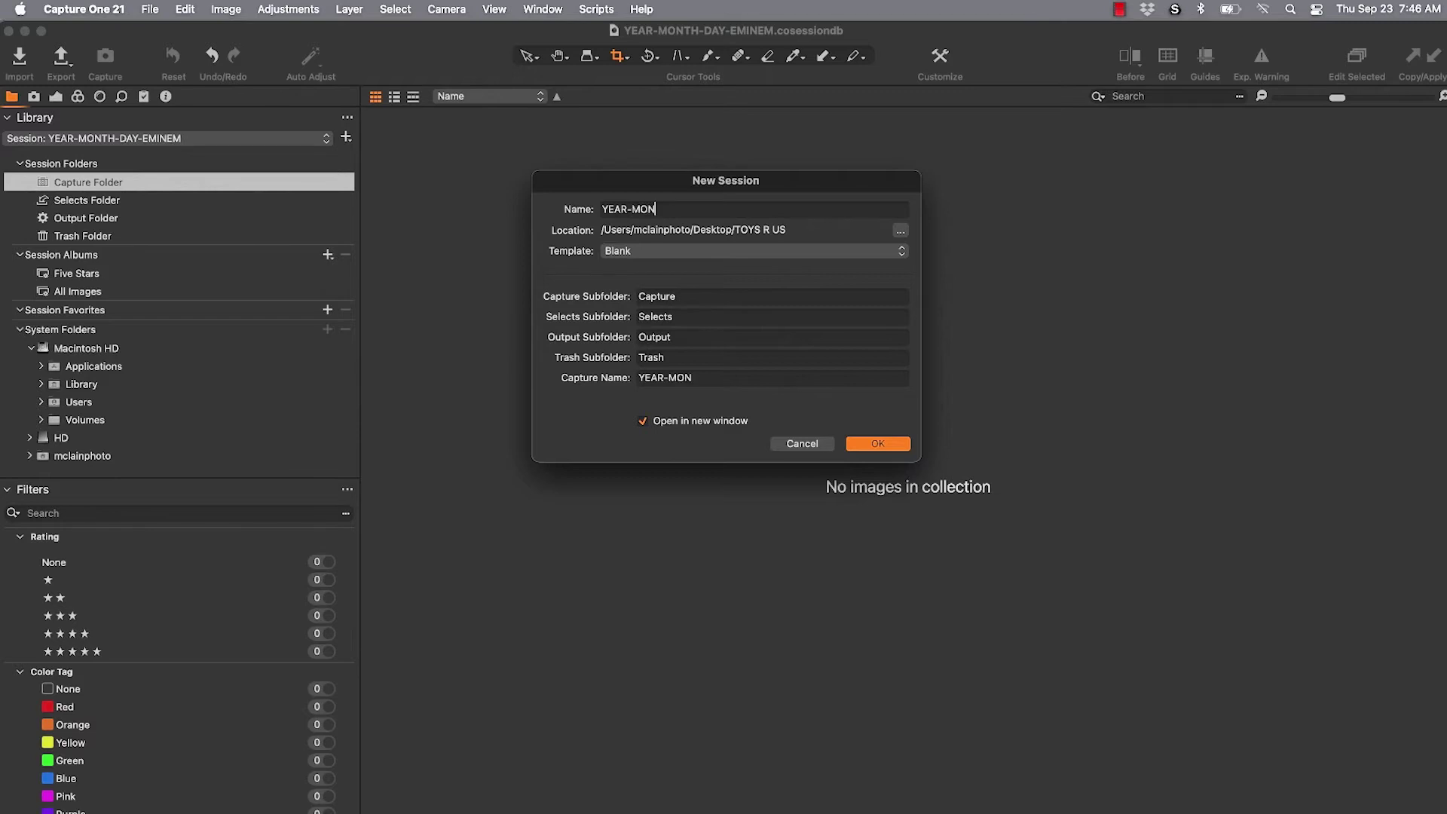
type("TH-DAY Su22")
- Prefix the Capture, Selects, Output and Trash subfolder names with 'YEAR-MONTH-DAY Su22' and create the session
left_click_drag(720, 209, 571, 213)
key("super+c")
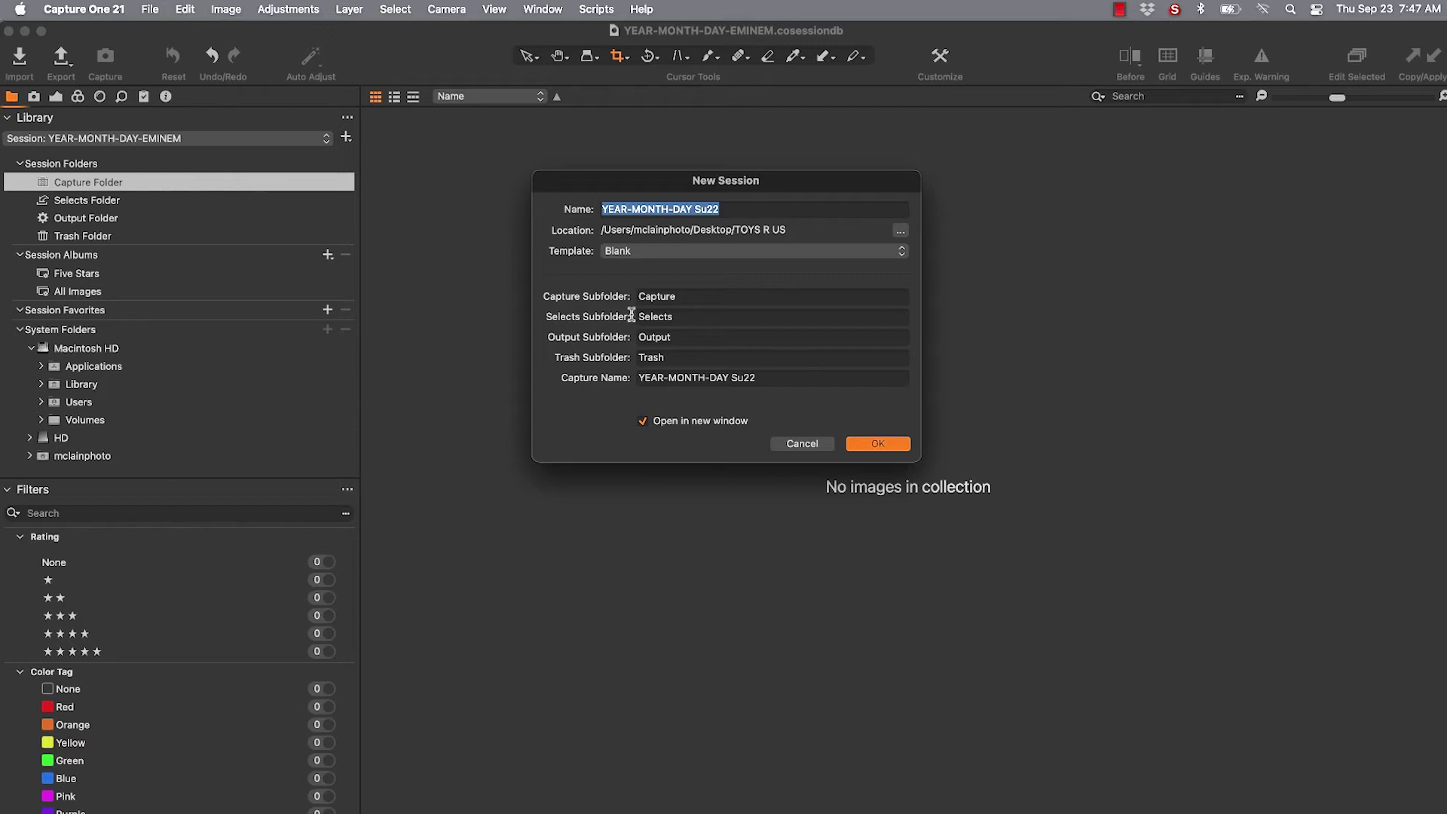
left_click(639, 295)
key("super+v")
type("-")
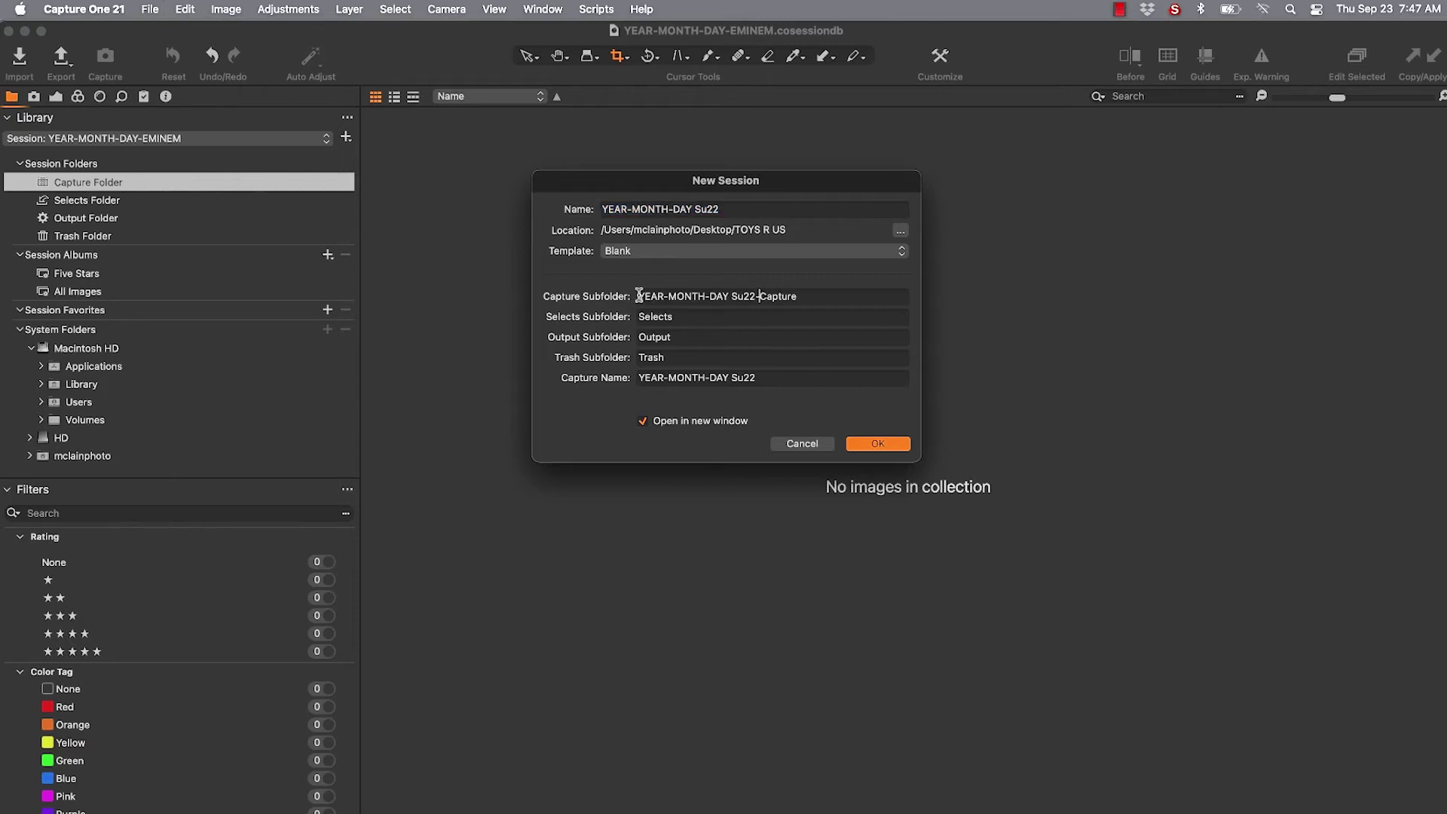
left_click(639, 316)
key("super+v")
type("-")
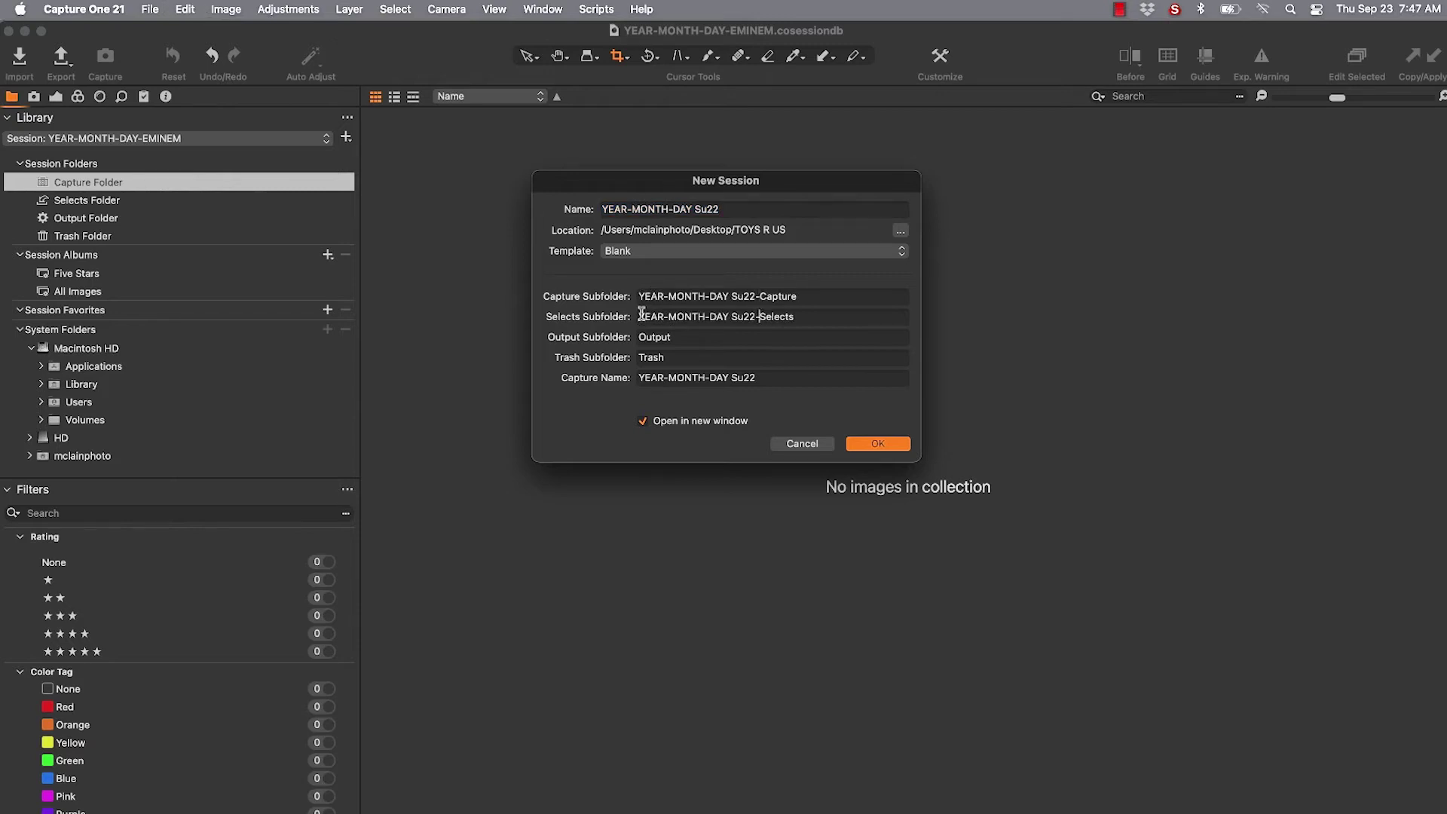
left_click(638, 338)
key("super+v")
type("-")
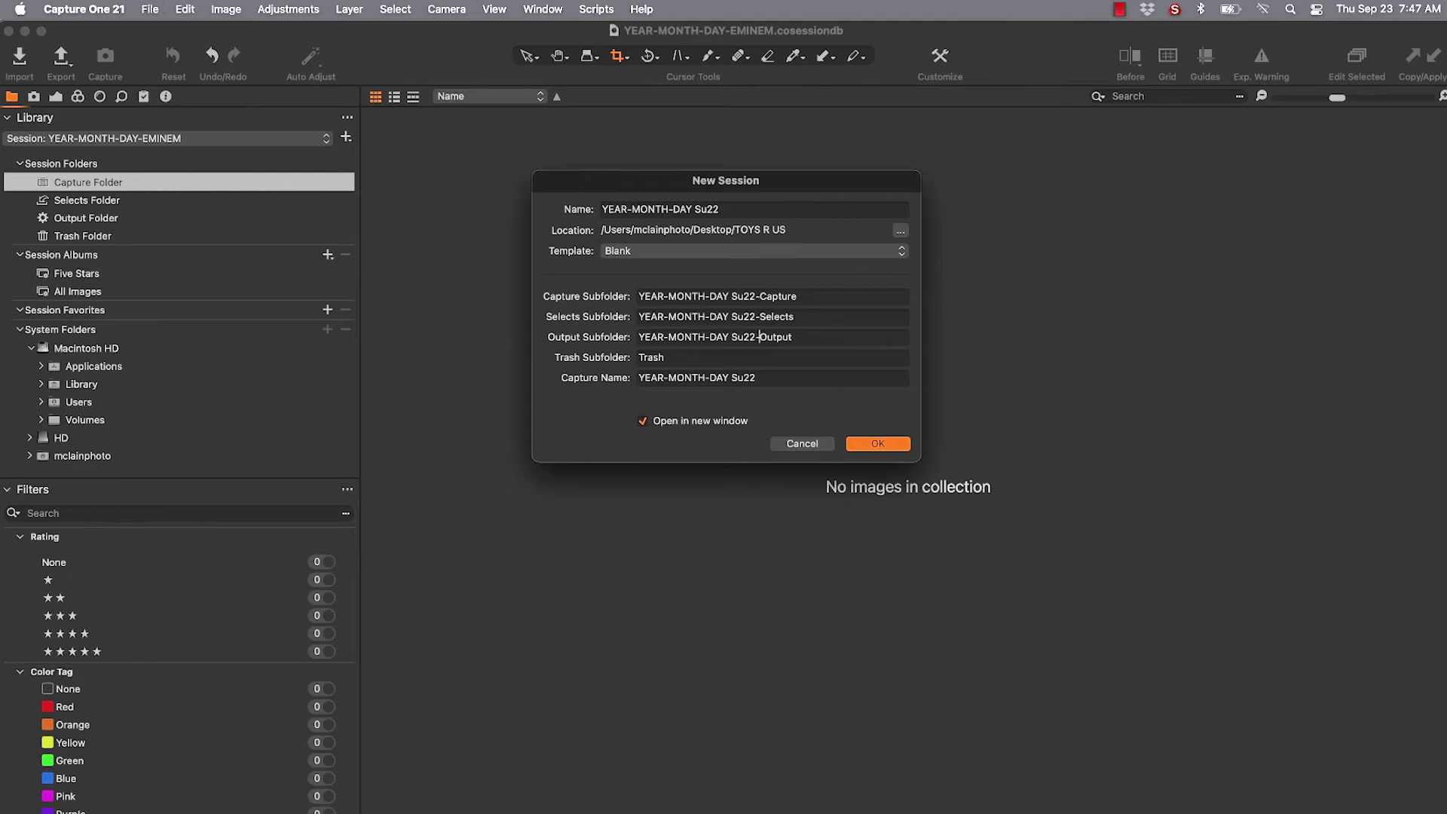
left_click(639, 357)
key("super+v")
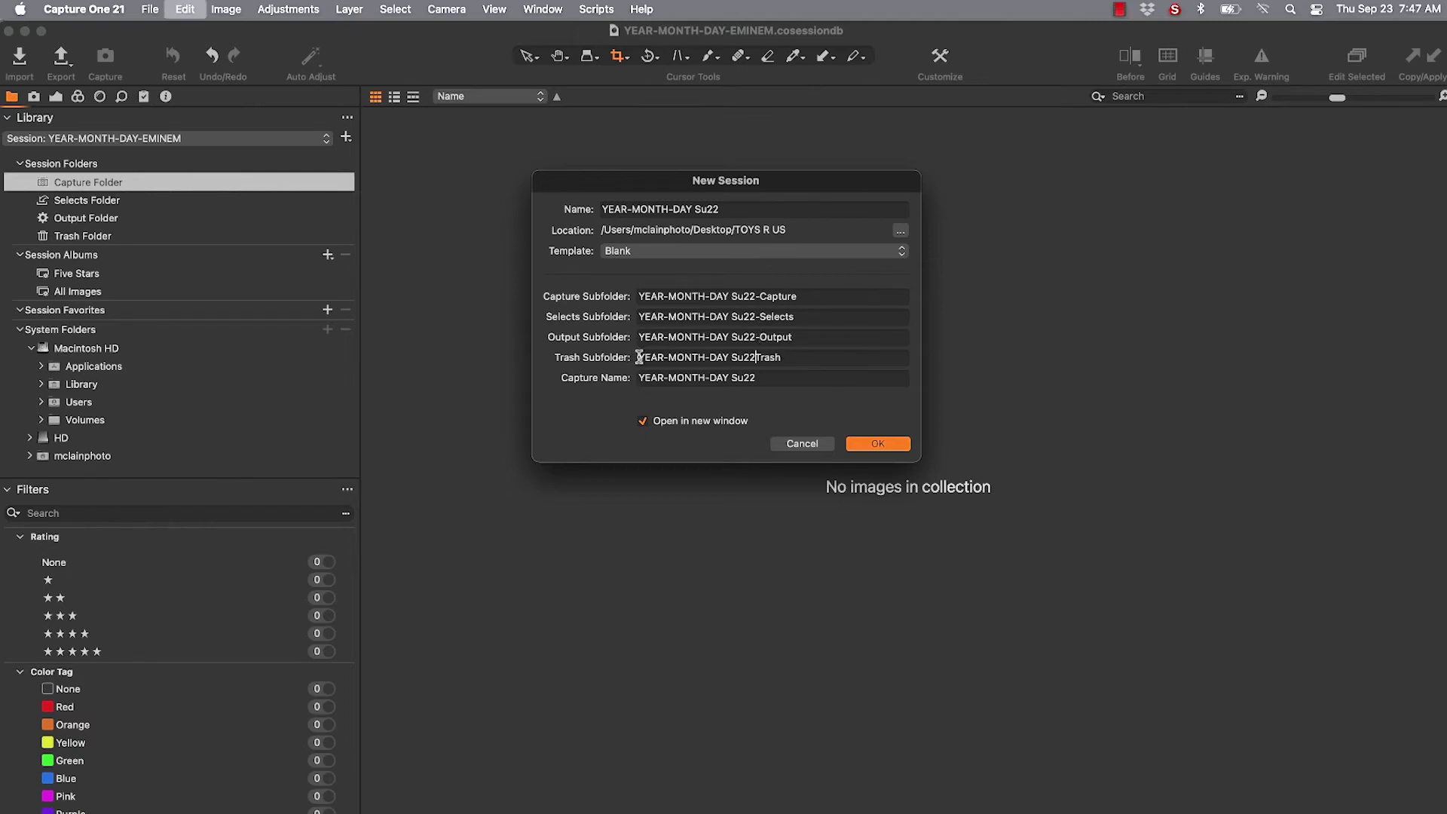
type("-")
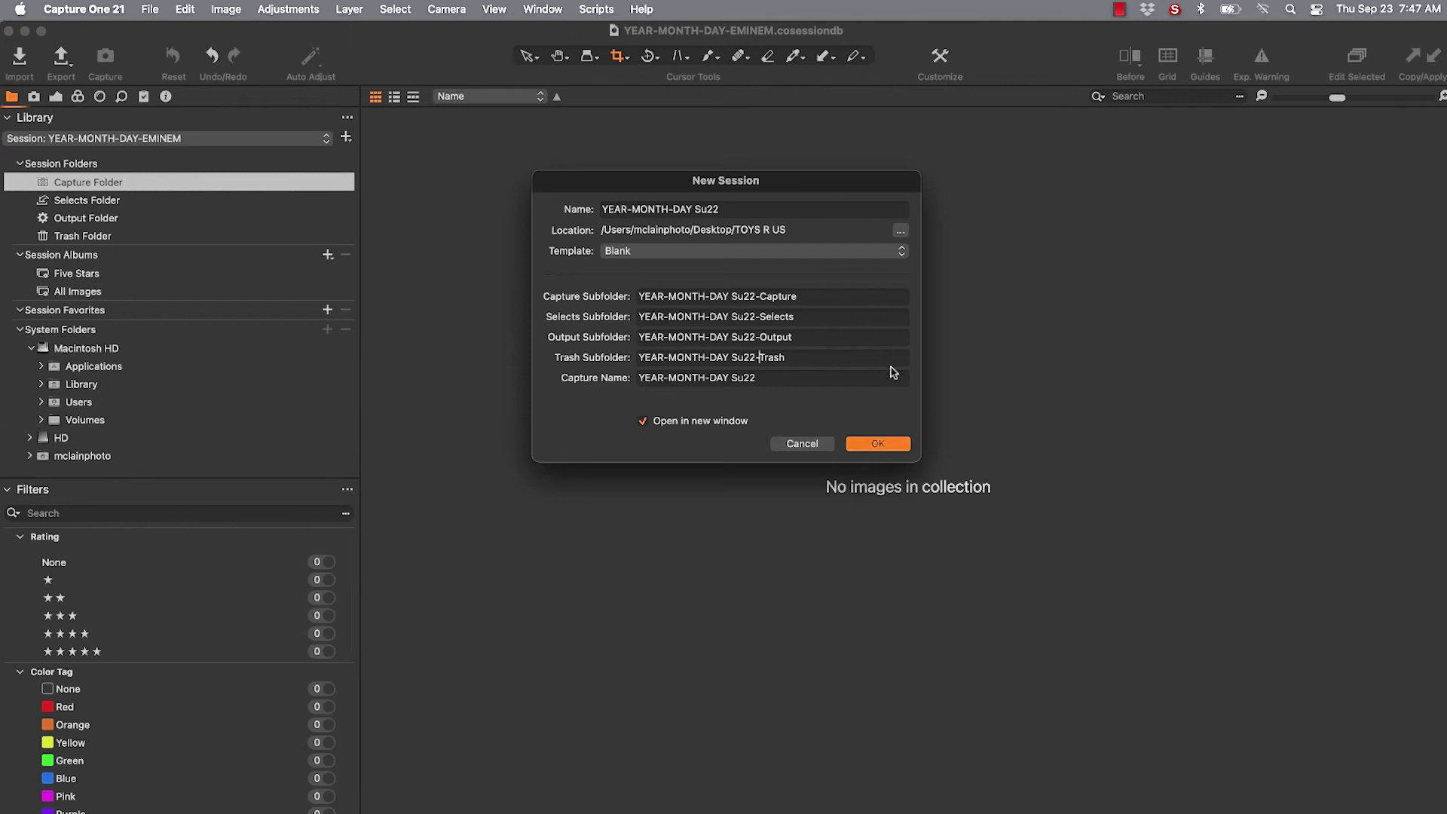
left_click(891, 448)
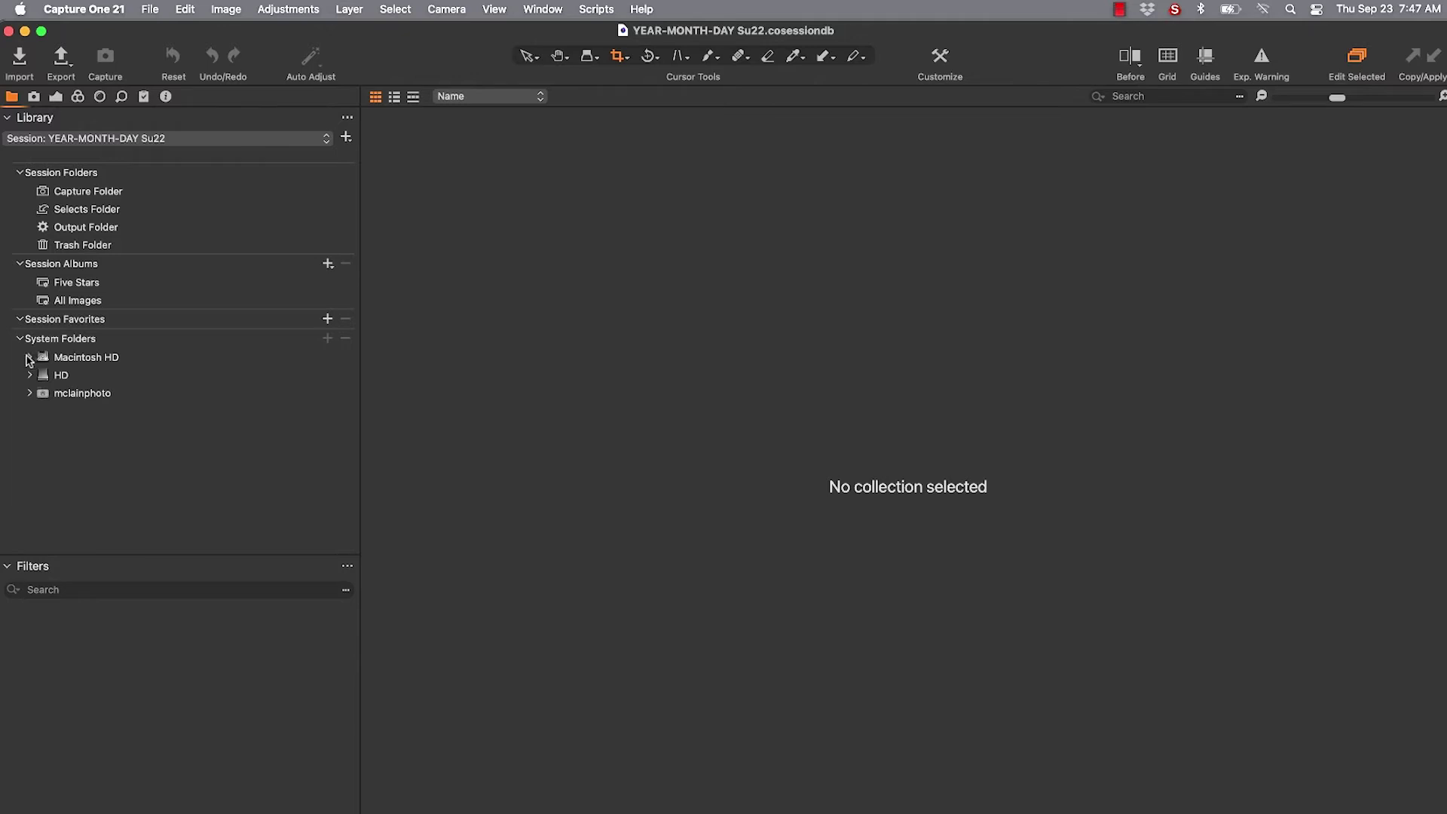
- Expand Macintosh HD > Users > home > Desktop > TOYS R US > YEAR-MONTH-DAY Su22 and select Capture
left_click(31, 357)
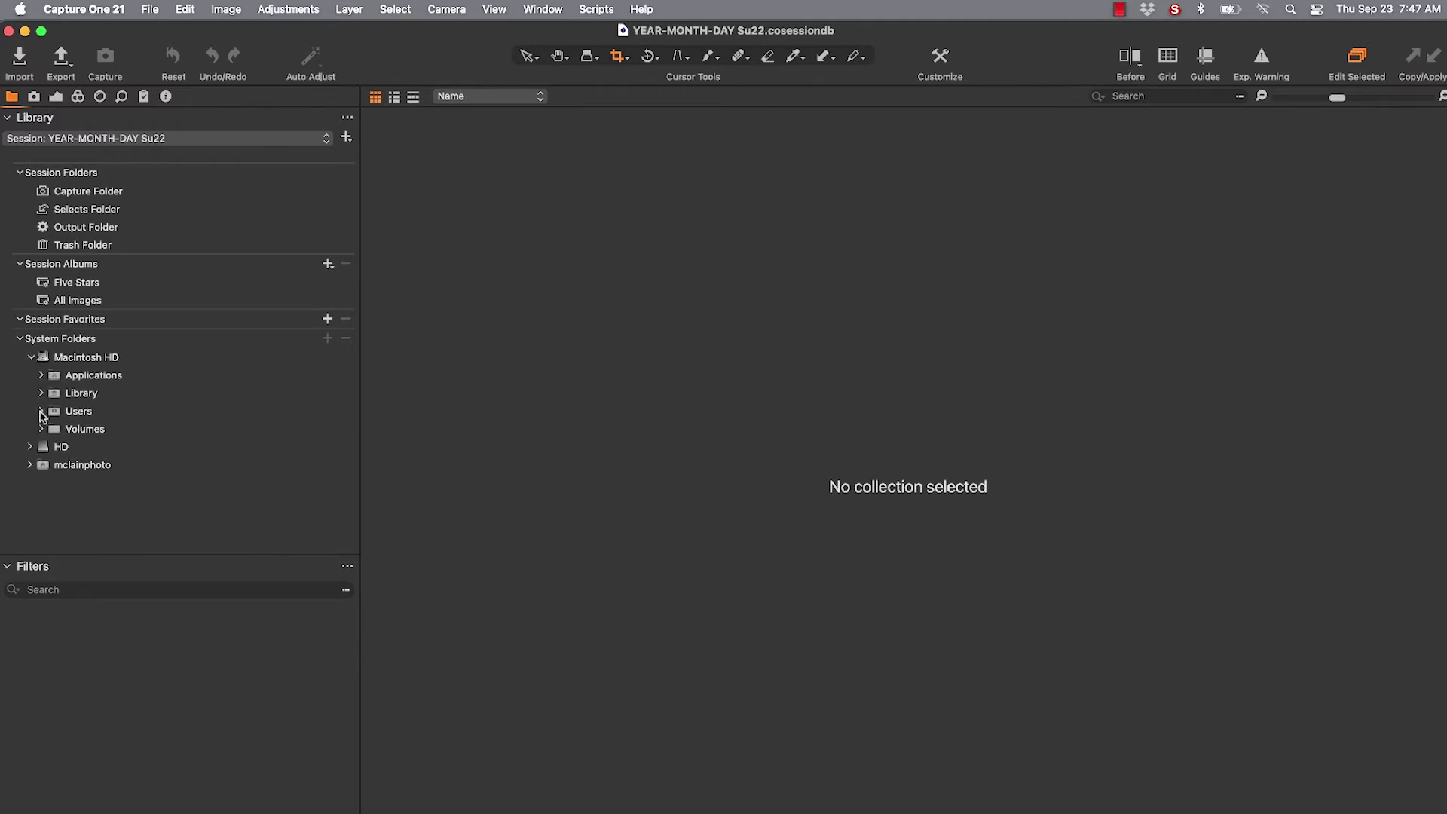
left_click(42, 411)
left_click(53, 431)
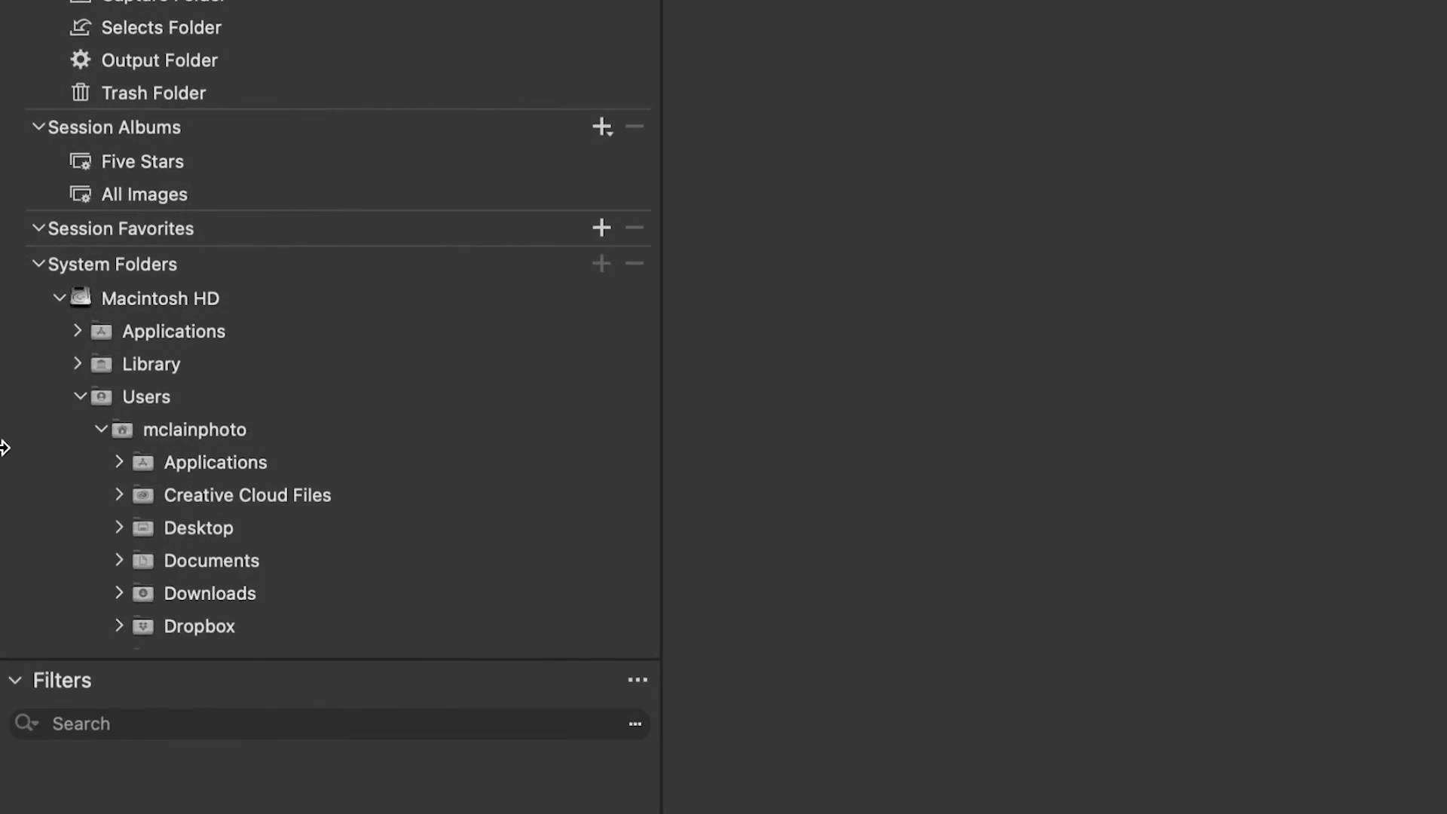
left_click(118, 527)
scroll(153, 518, "down", 2)
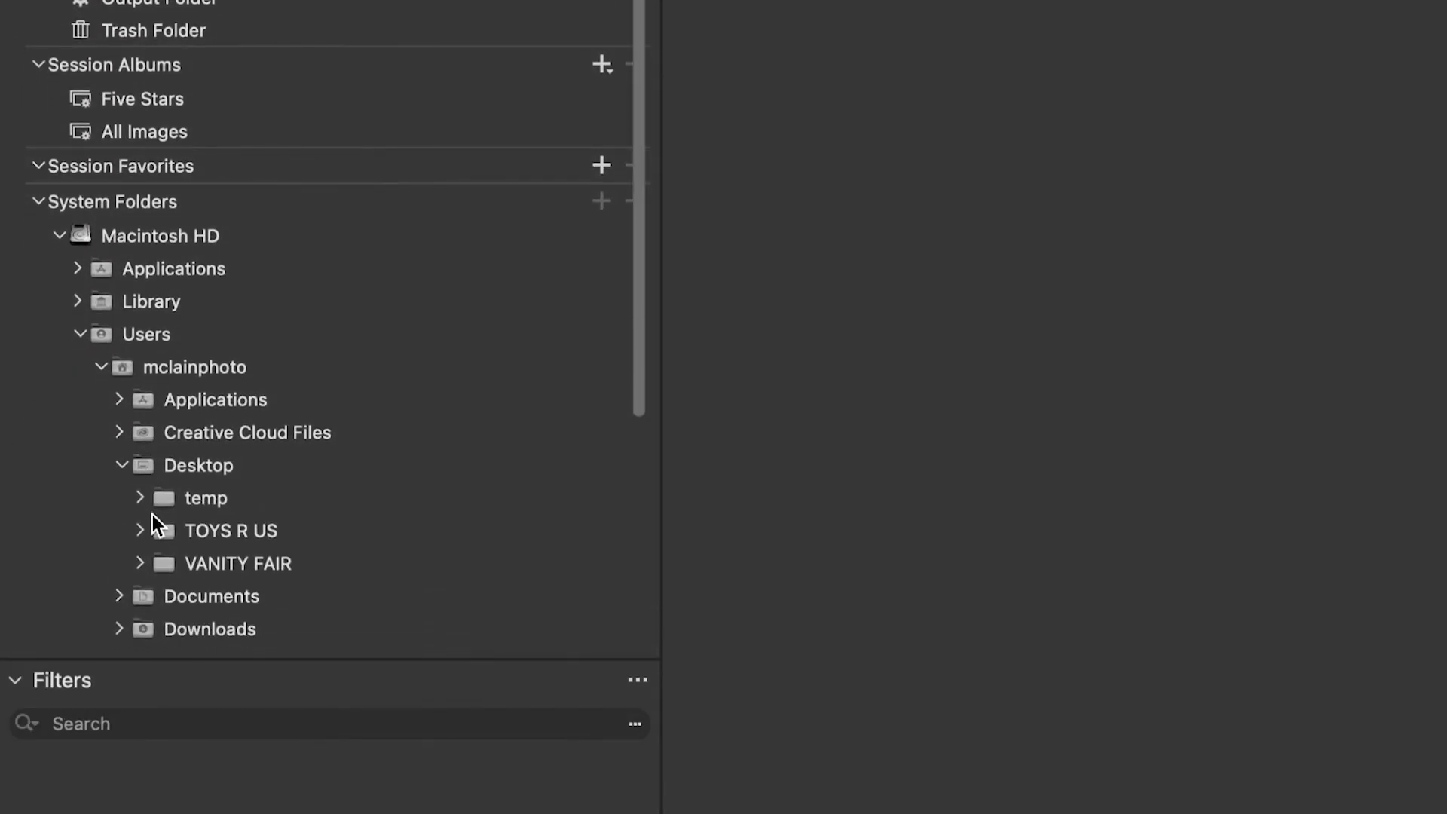
left_click(140, 530)
scroll(210, 514, "down", 4)
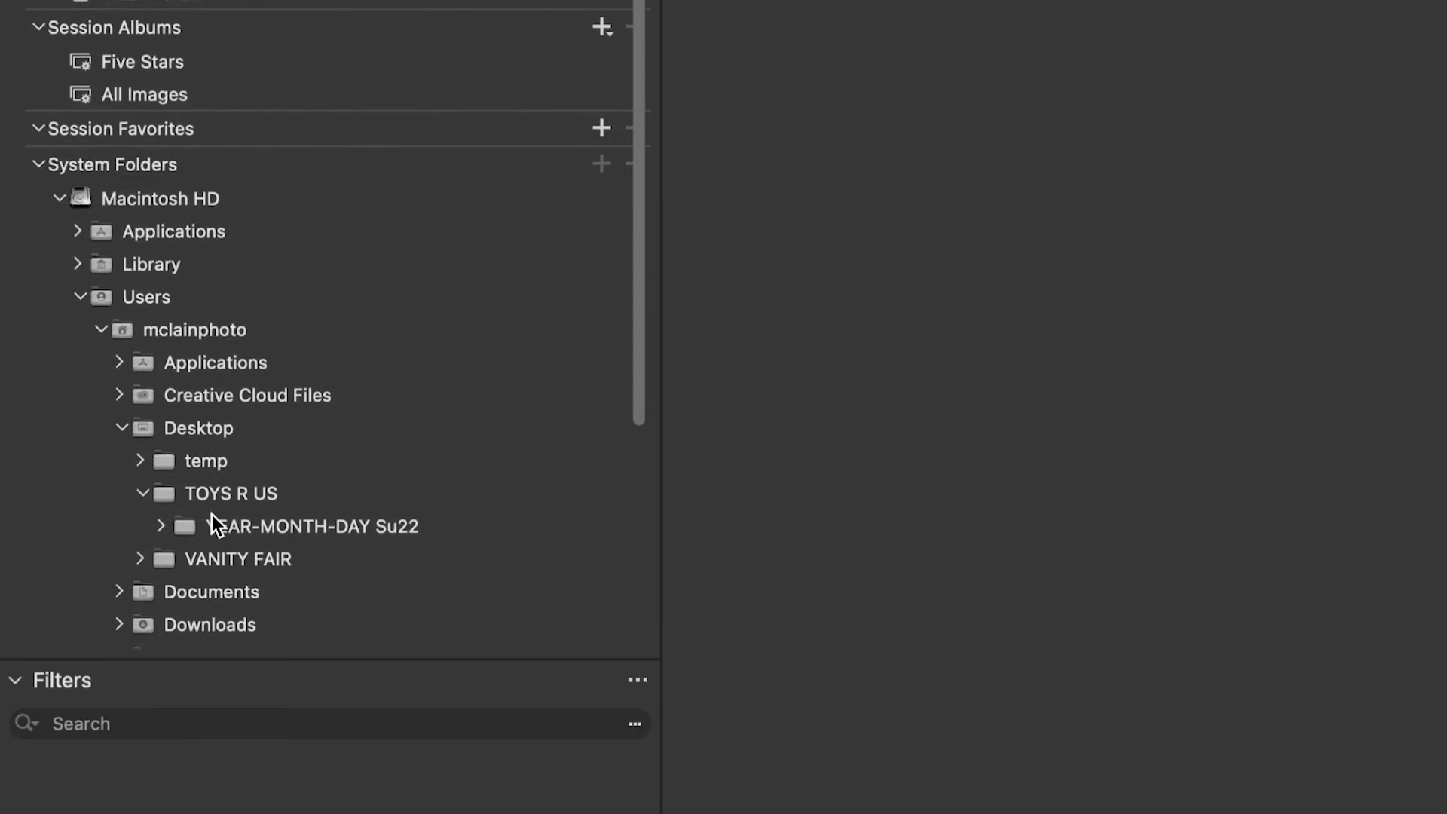
left_click(184, 409)
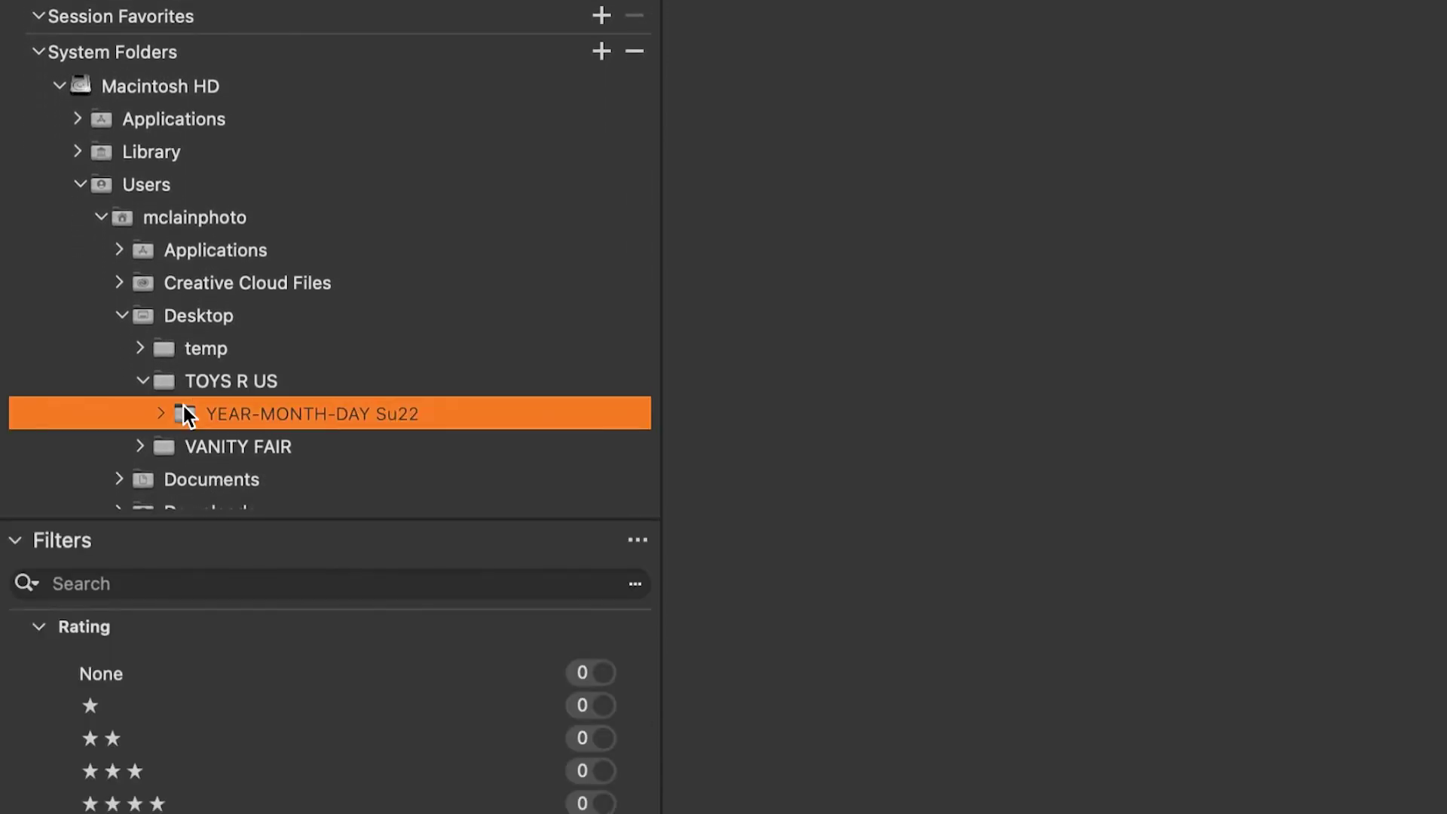
left_click(162, 414)
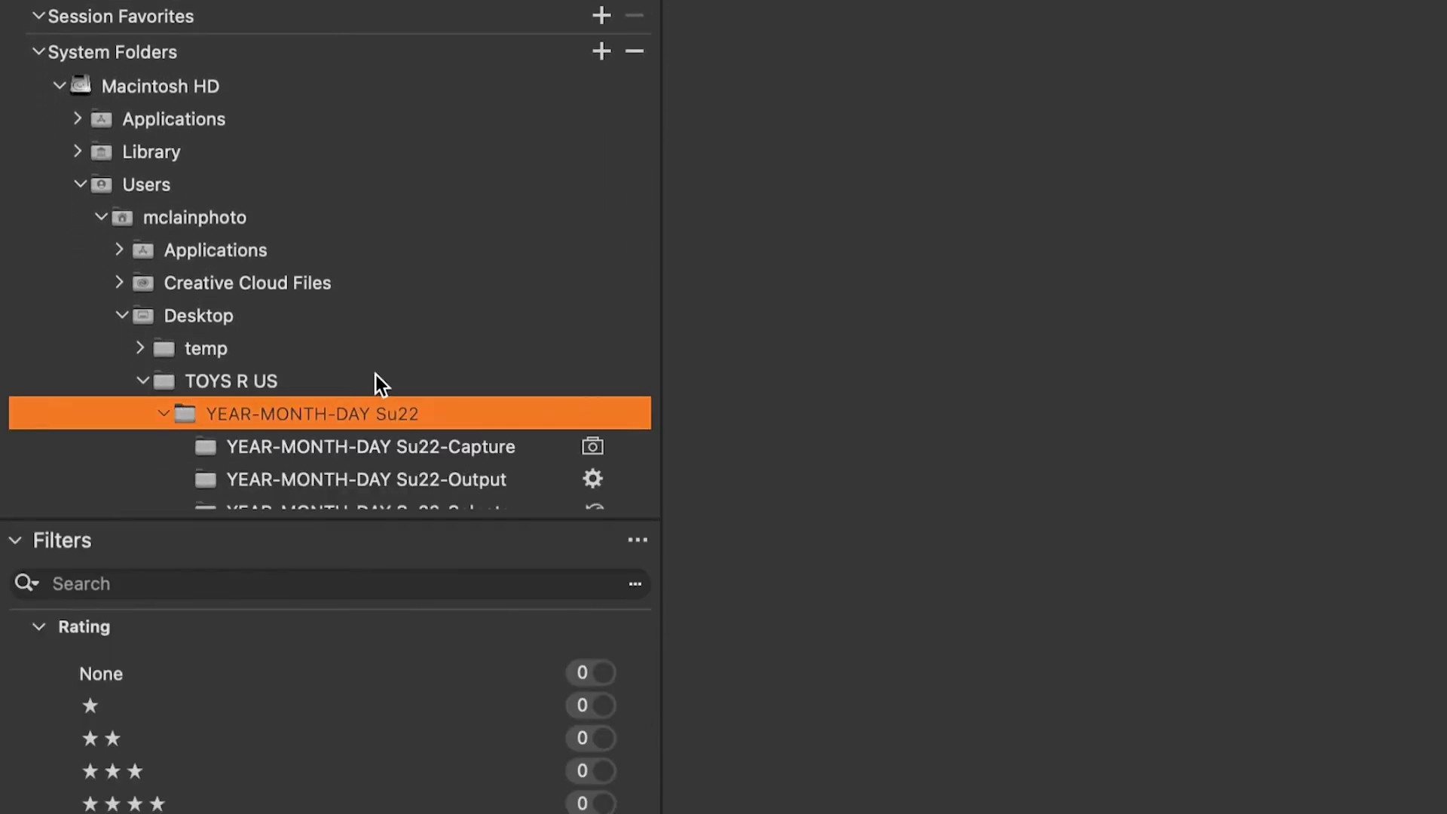
scroll(377, 378, "down", 4)
scroll(404, 201, "down", 5)
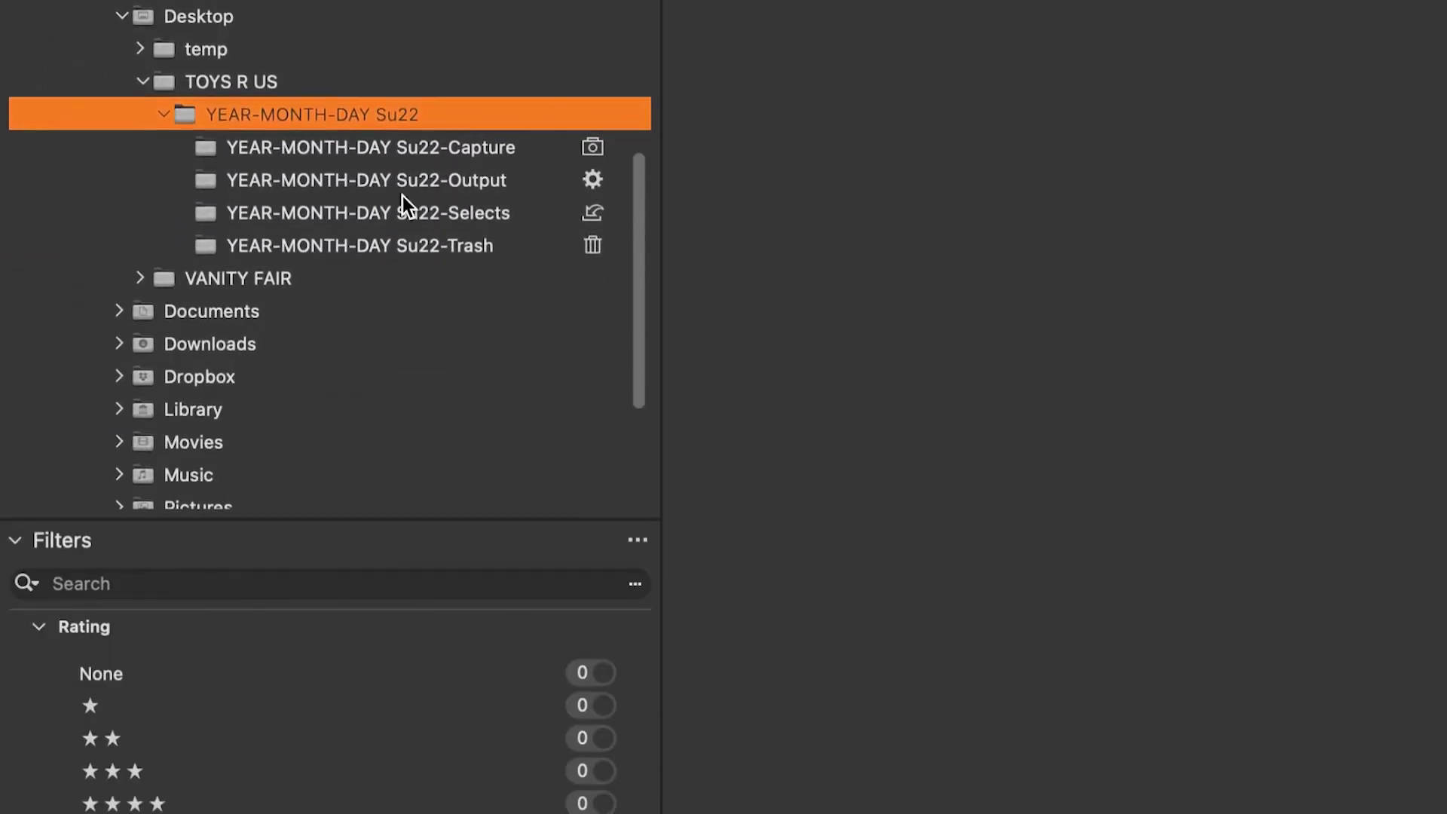
left_click(372, 139)
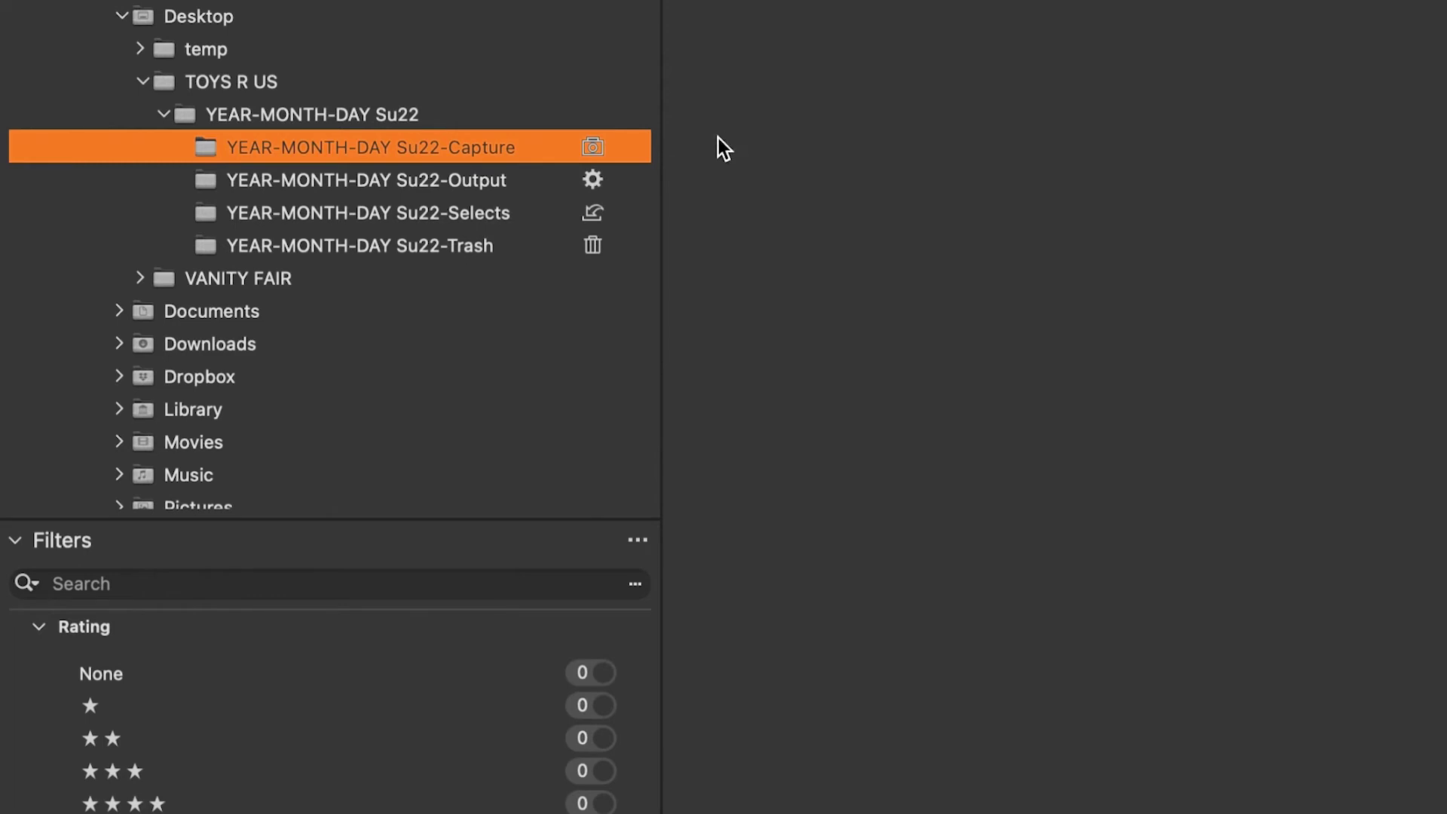
right_click(425, 152)
mouse_move(628, 168)
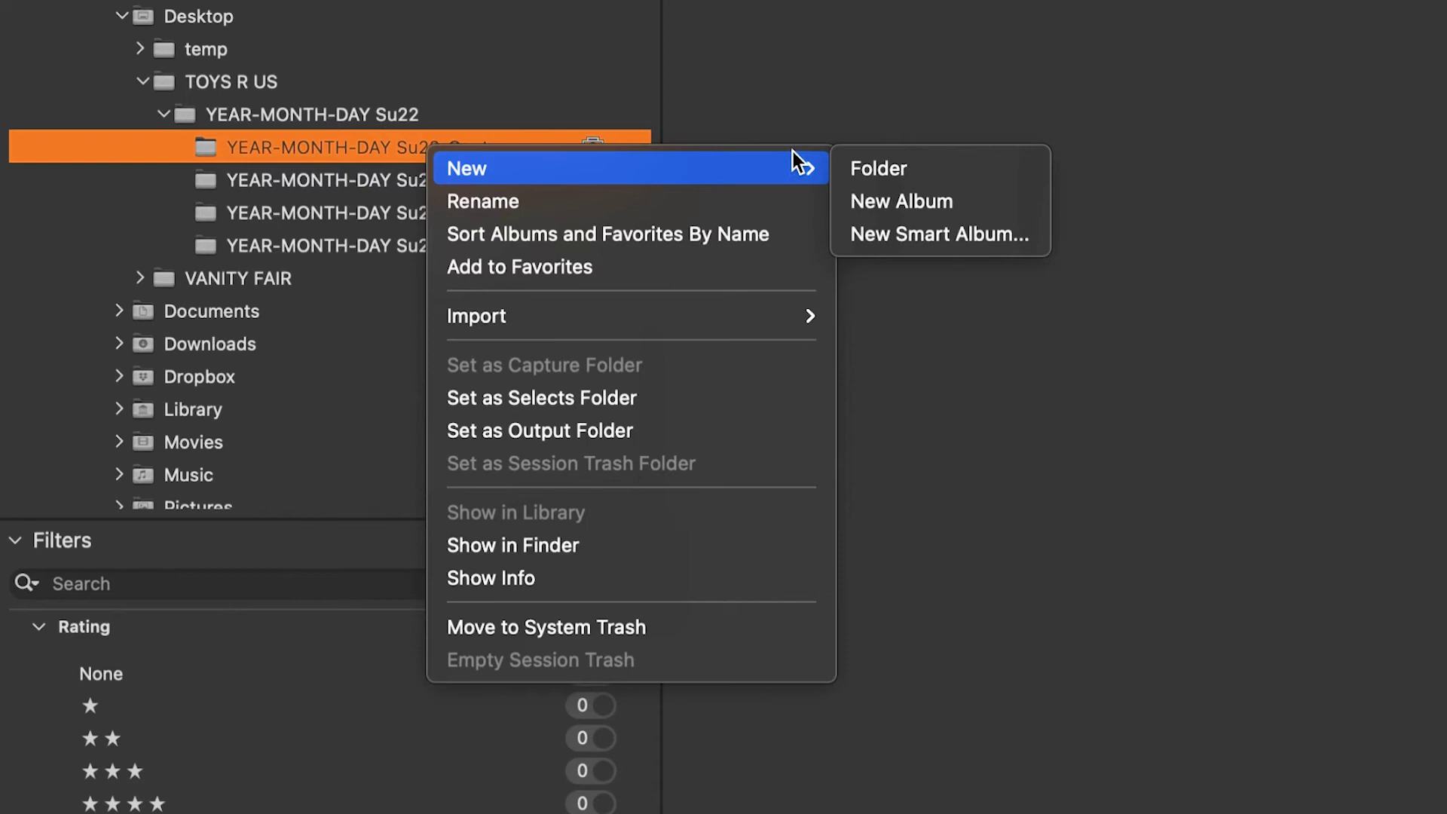
- Create a Su22sp15 folder inside Capture and set it as the capture folder
left_click(873, 163)
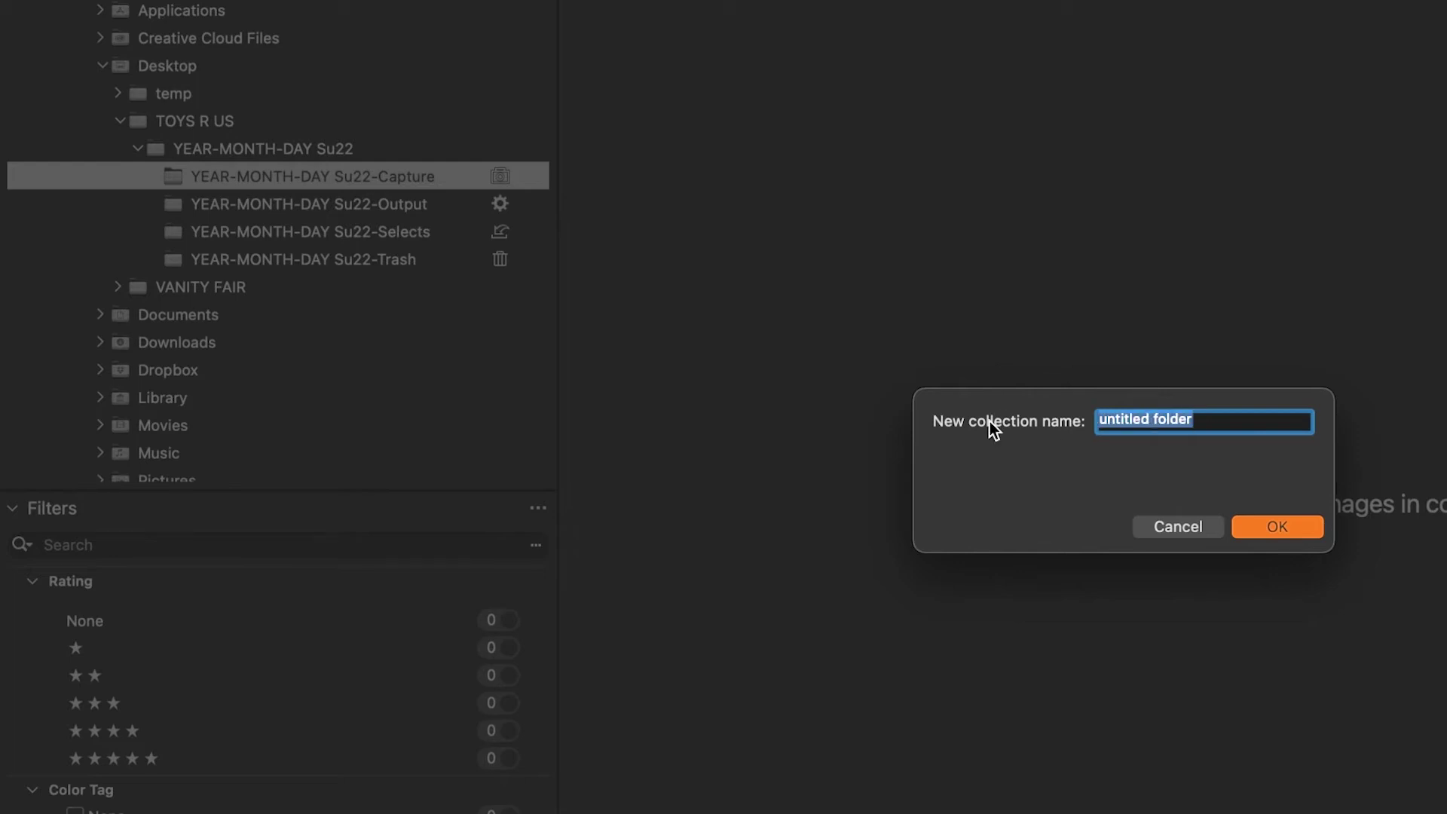
type("Su")
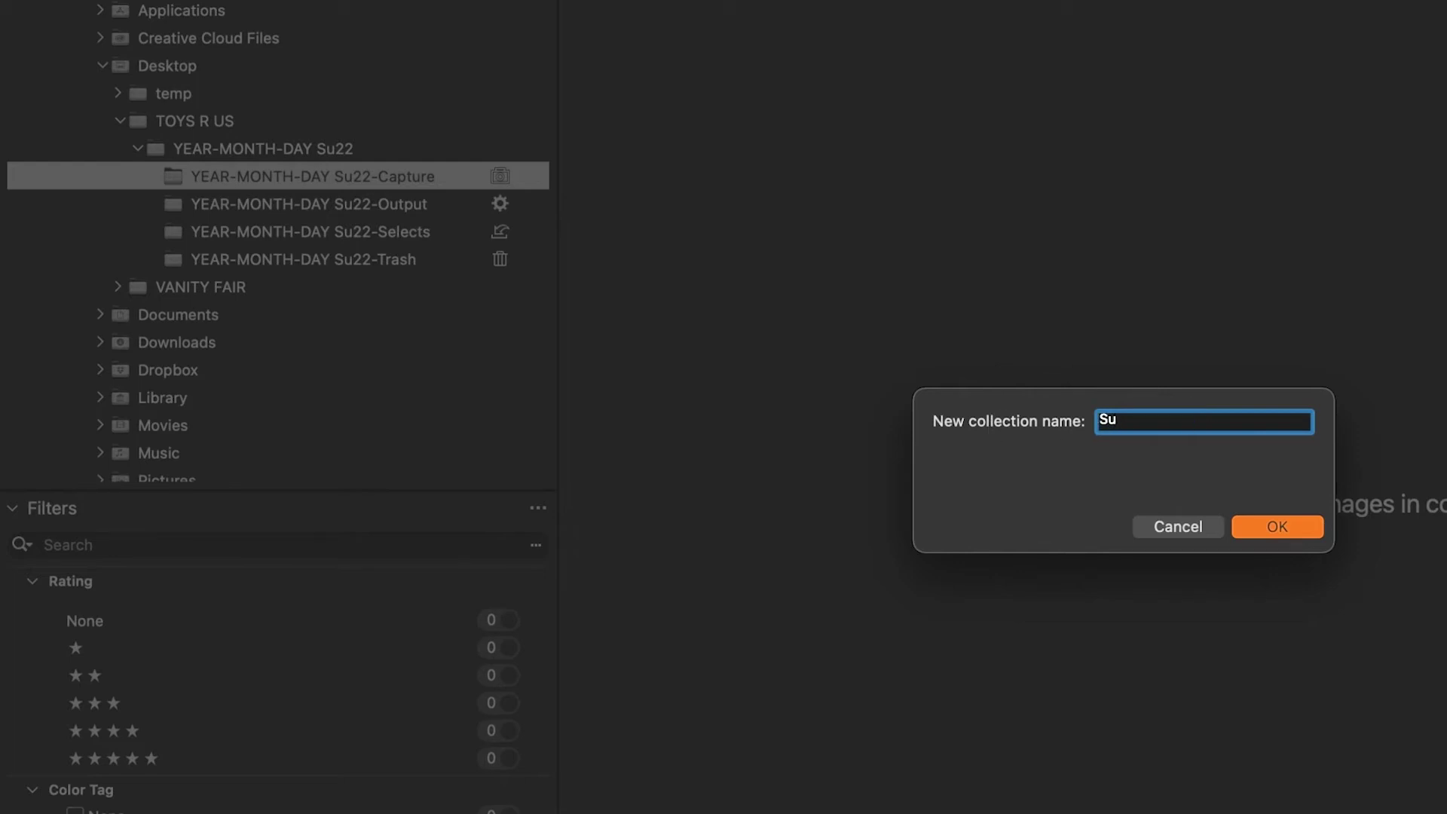
type("22sp")
type("15")
left_click(1273, 525)
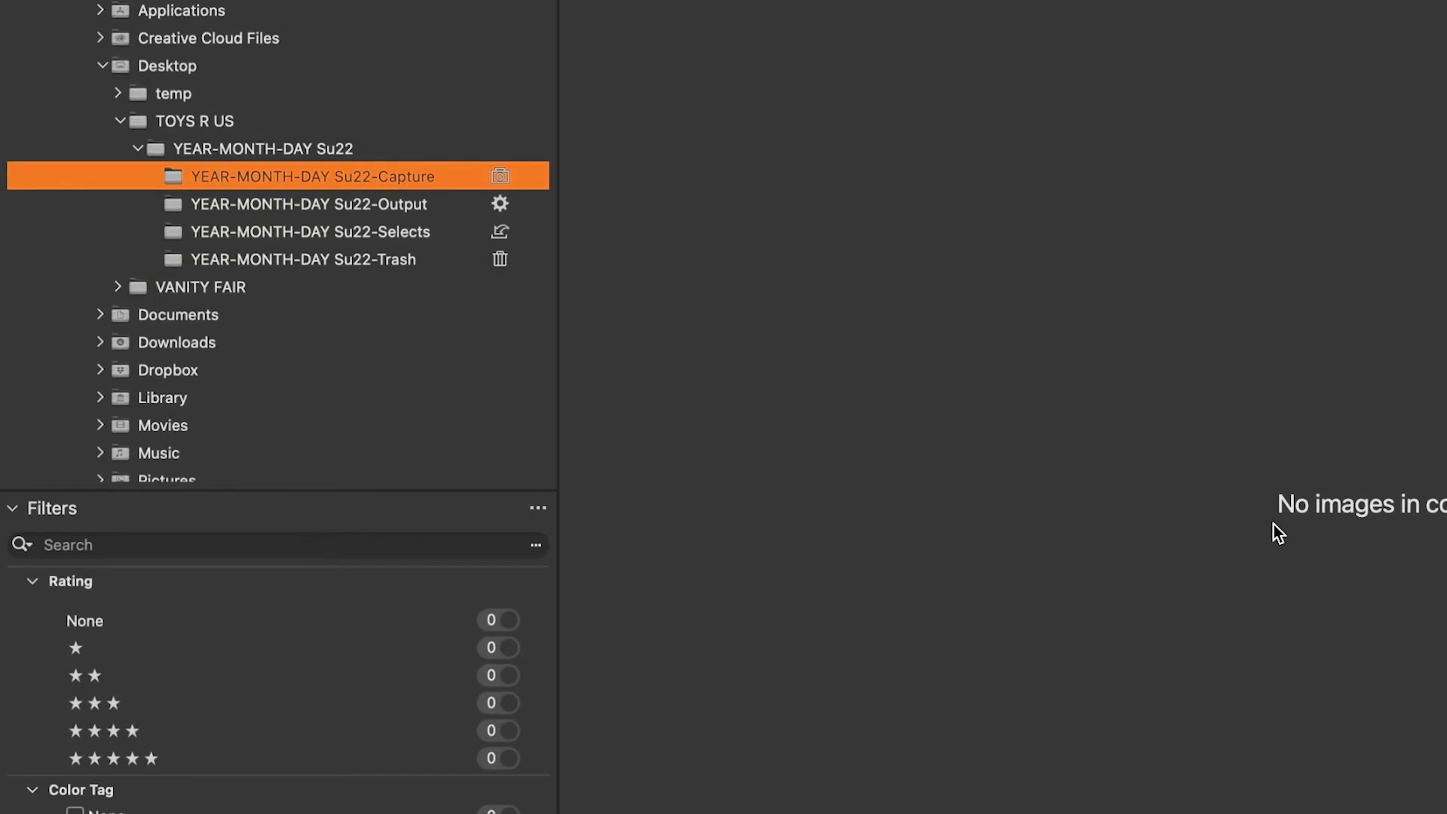
left_click(230, 199)
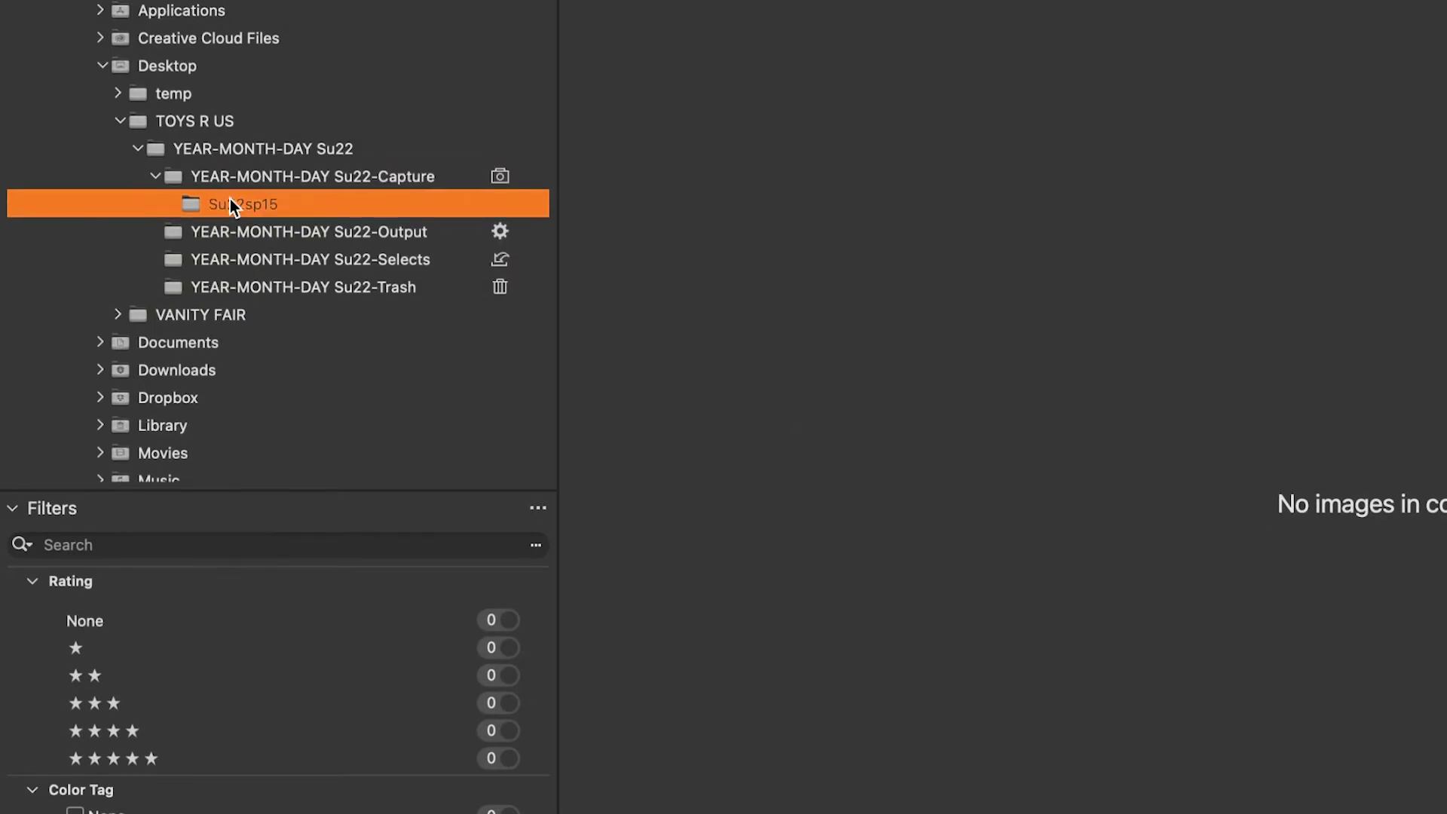
right_click(229, 199)
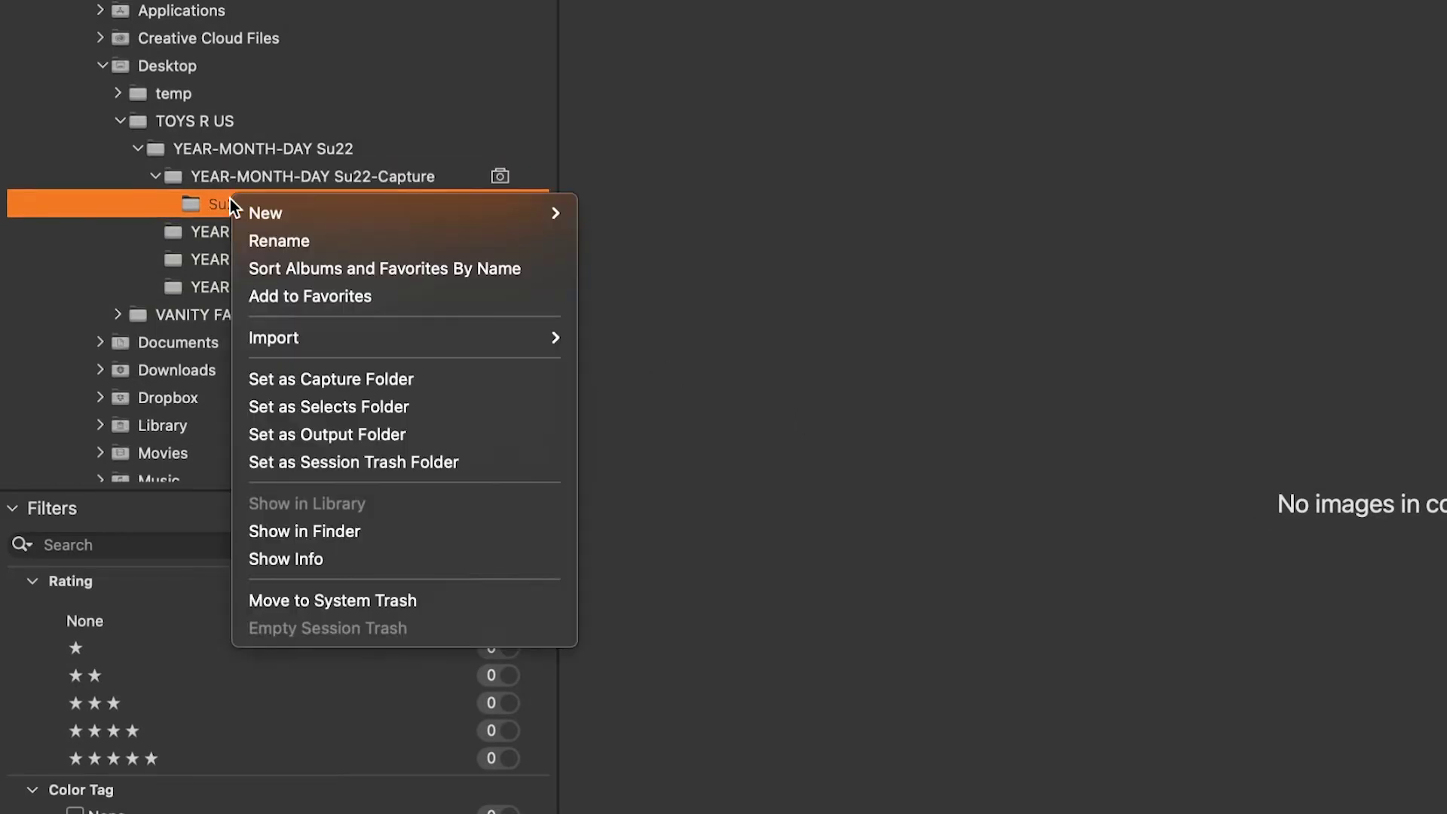
left_click(347, 382)
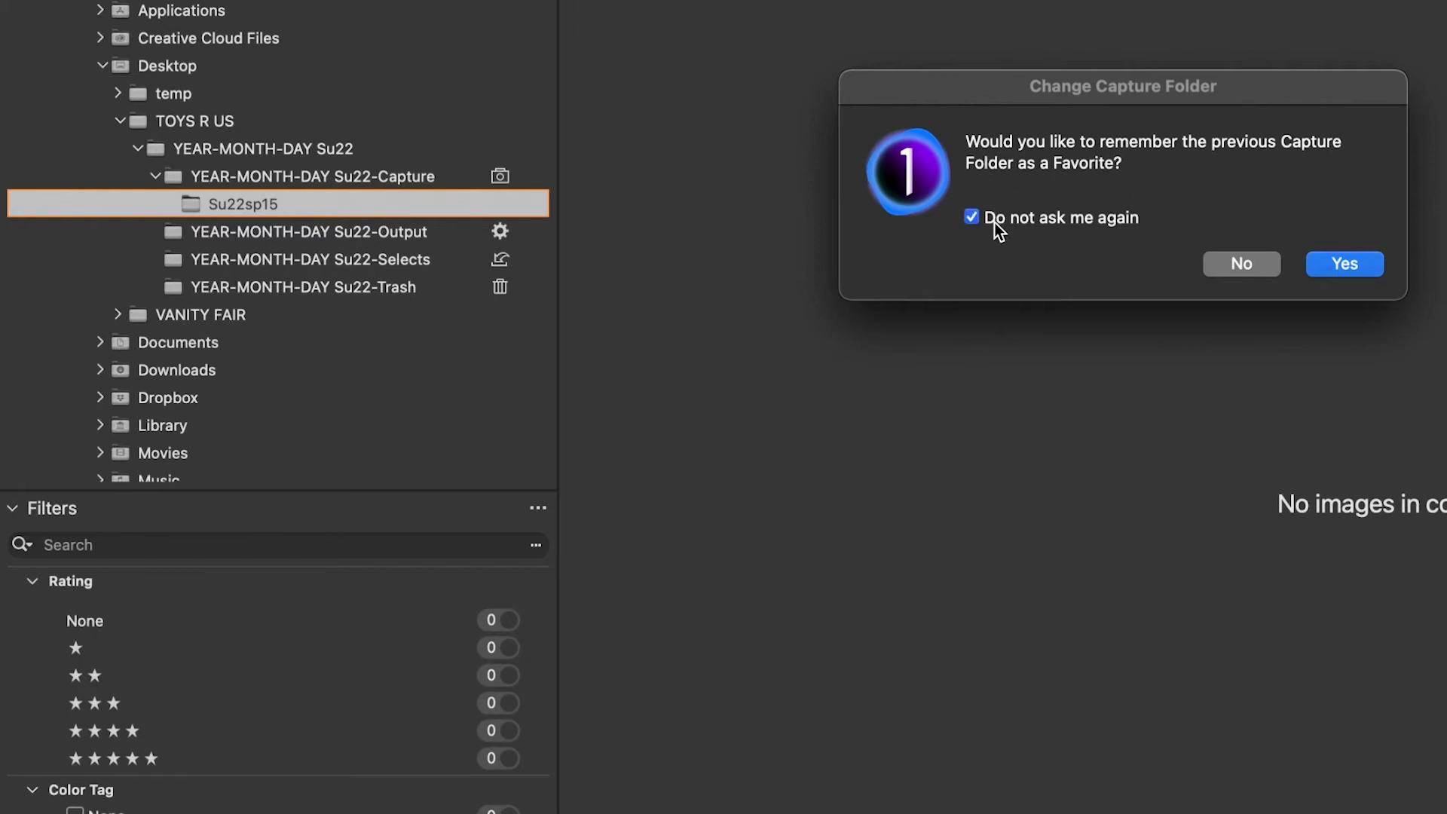
left_click(1259, 268)
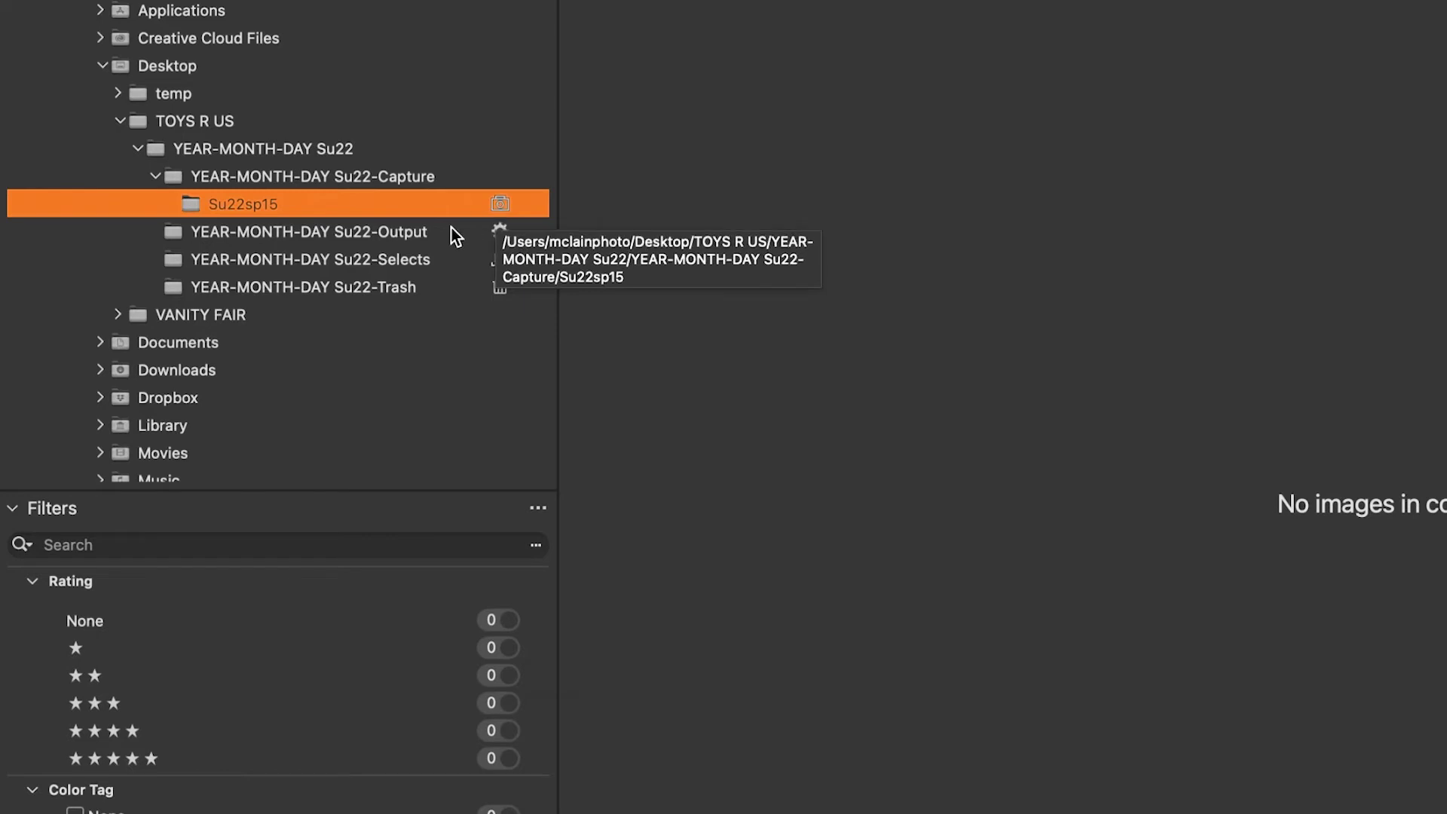
- Create a Su22sp15 folder inside the session's Output folder using the copied name
double_click(245, 203)
key("super+c")
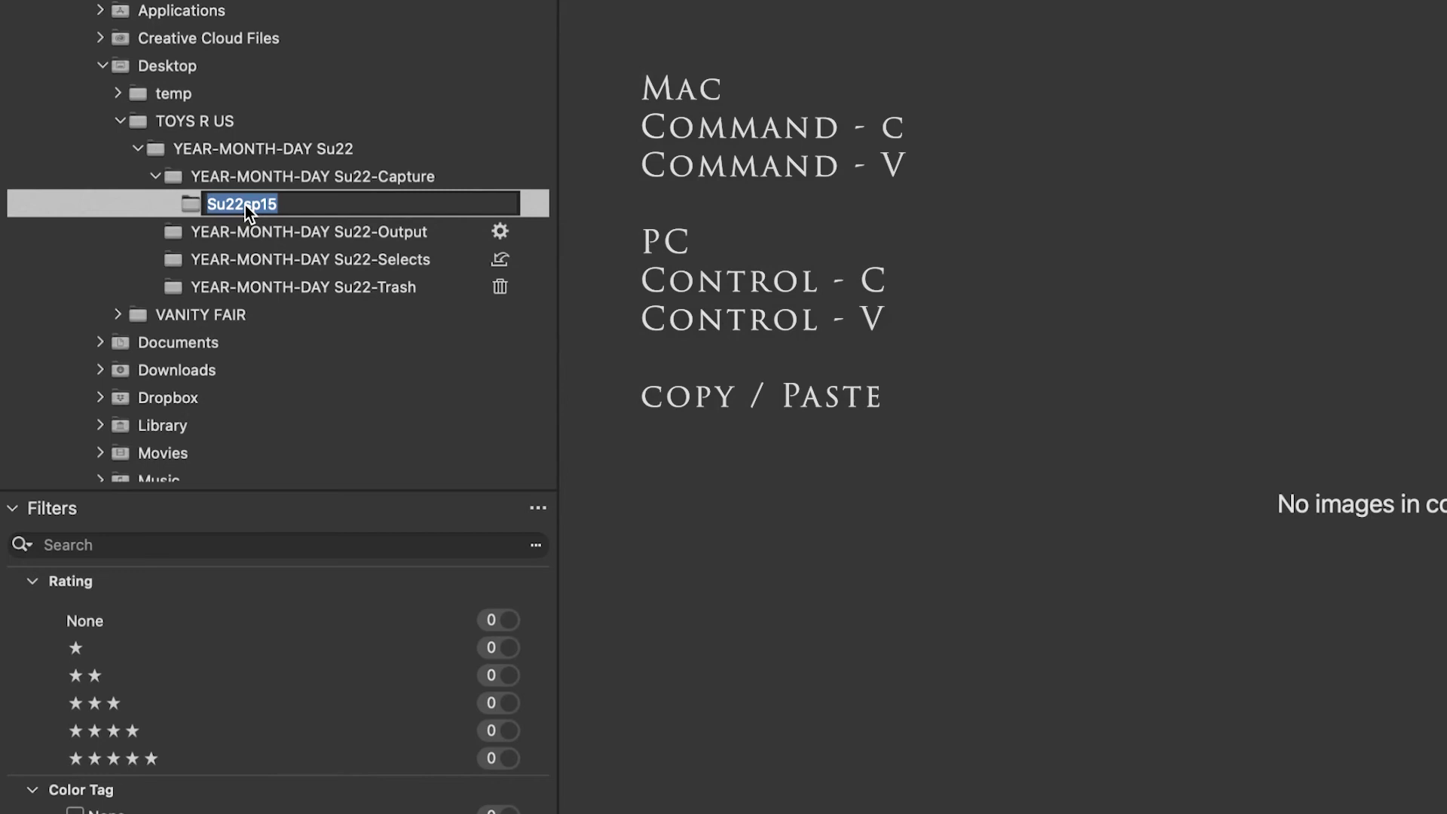
left_click(247, 231)
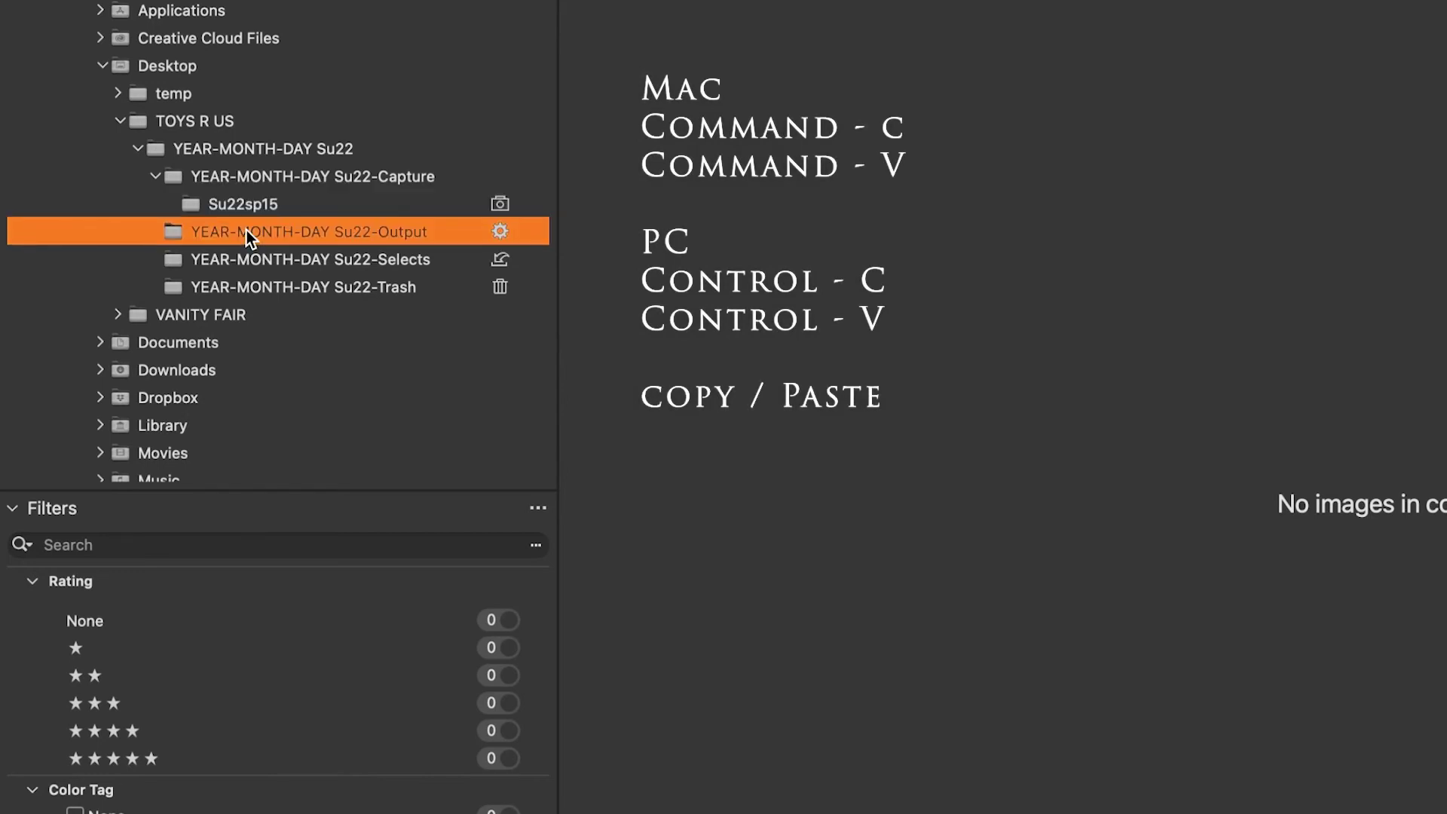
right_click(246, 229)
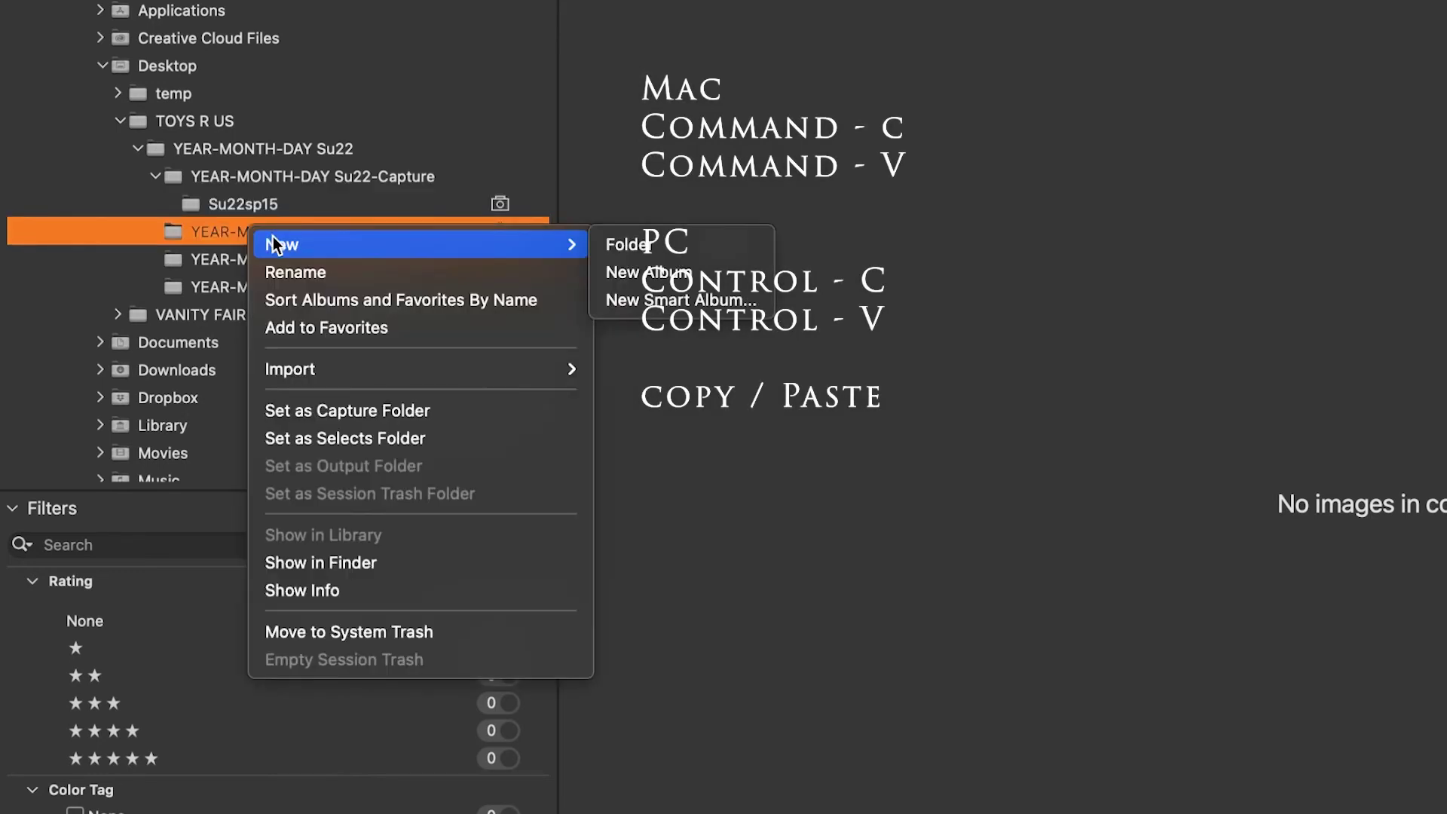
left_click(659, 243)
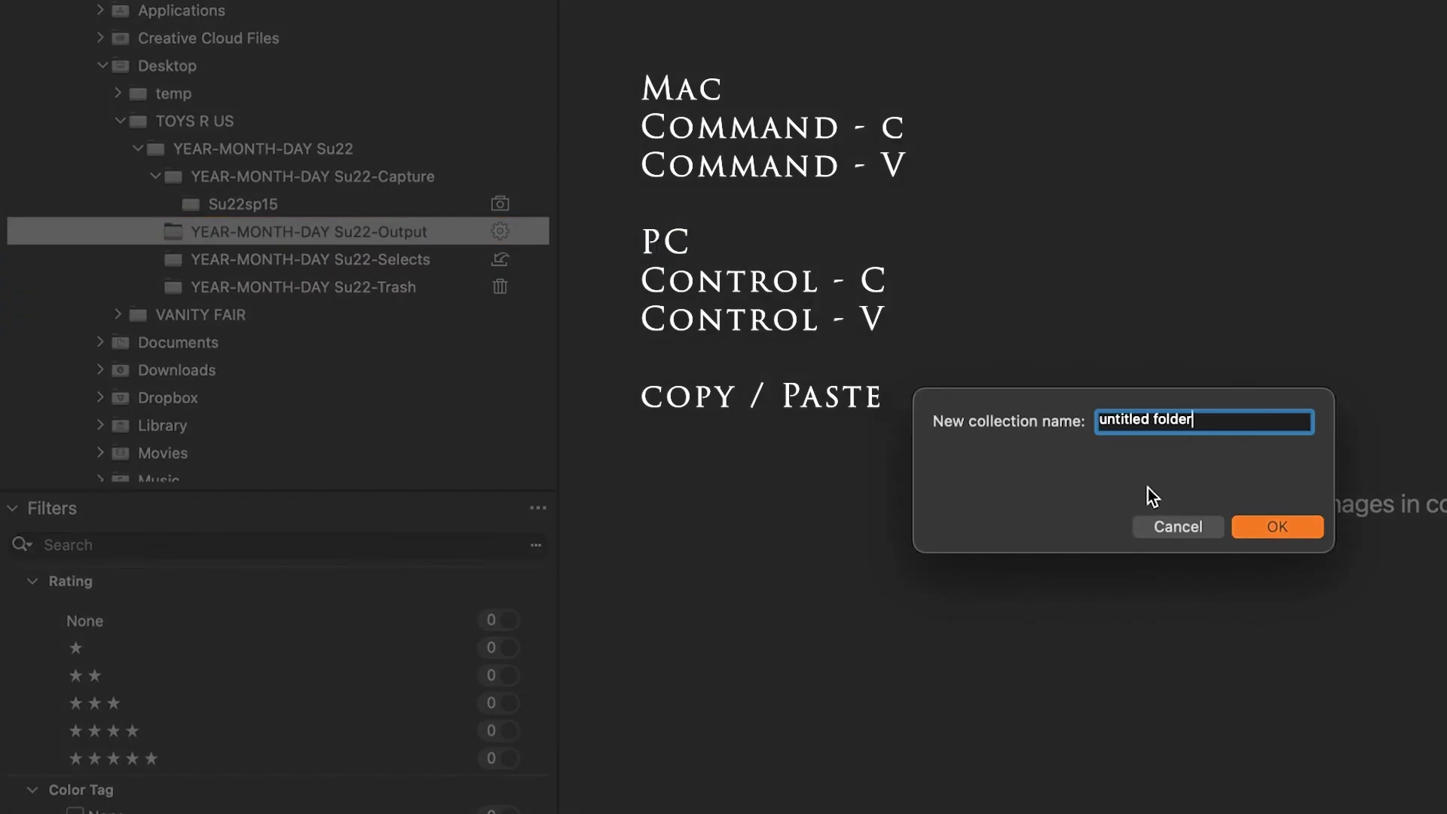
key("super+v")
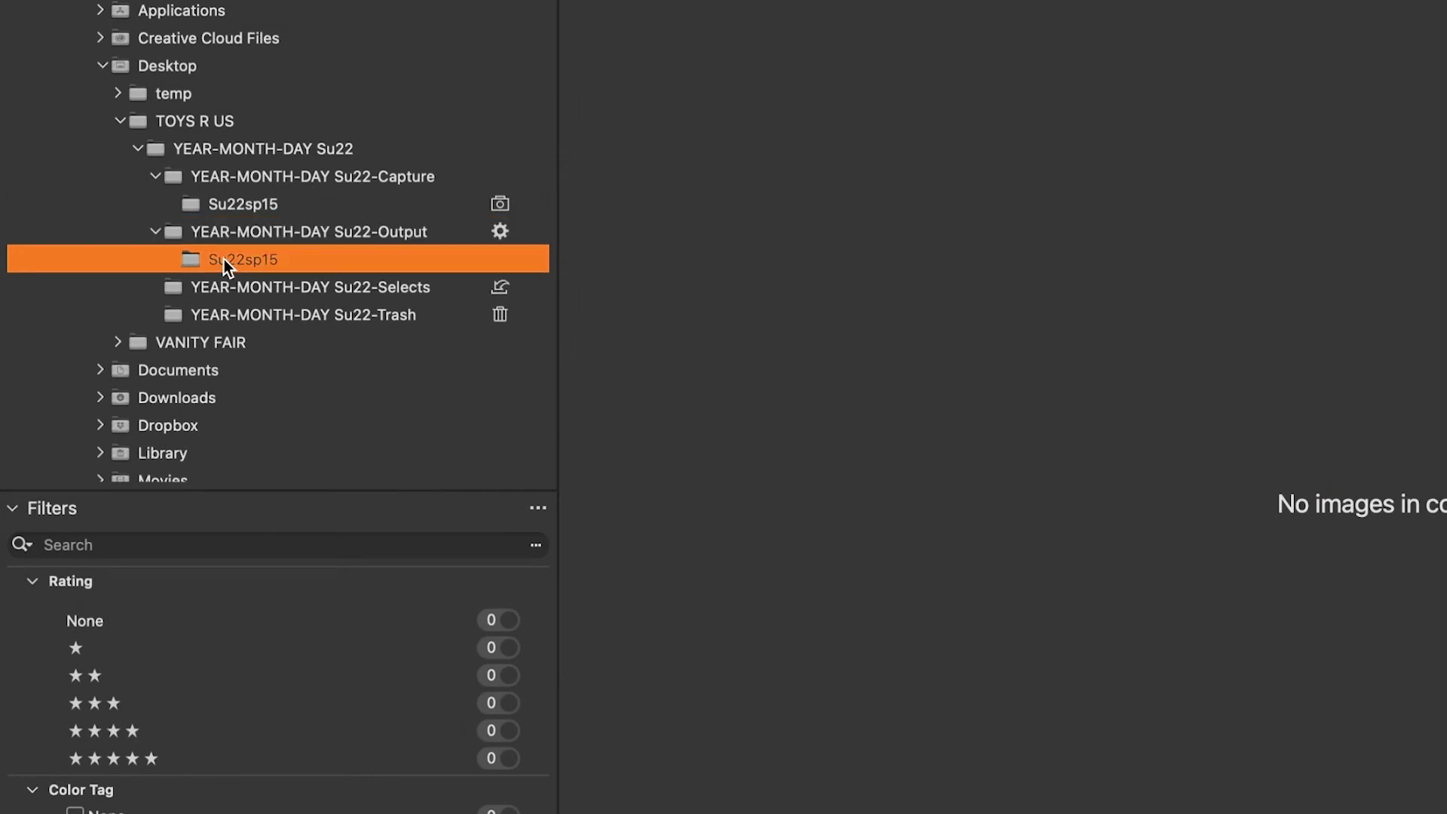
- Set the Su22sp15 output subfolder as the output folder
right_click(225, 259)
left_click(350, 489)
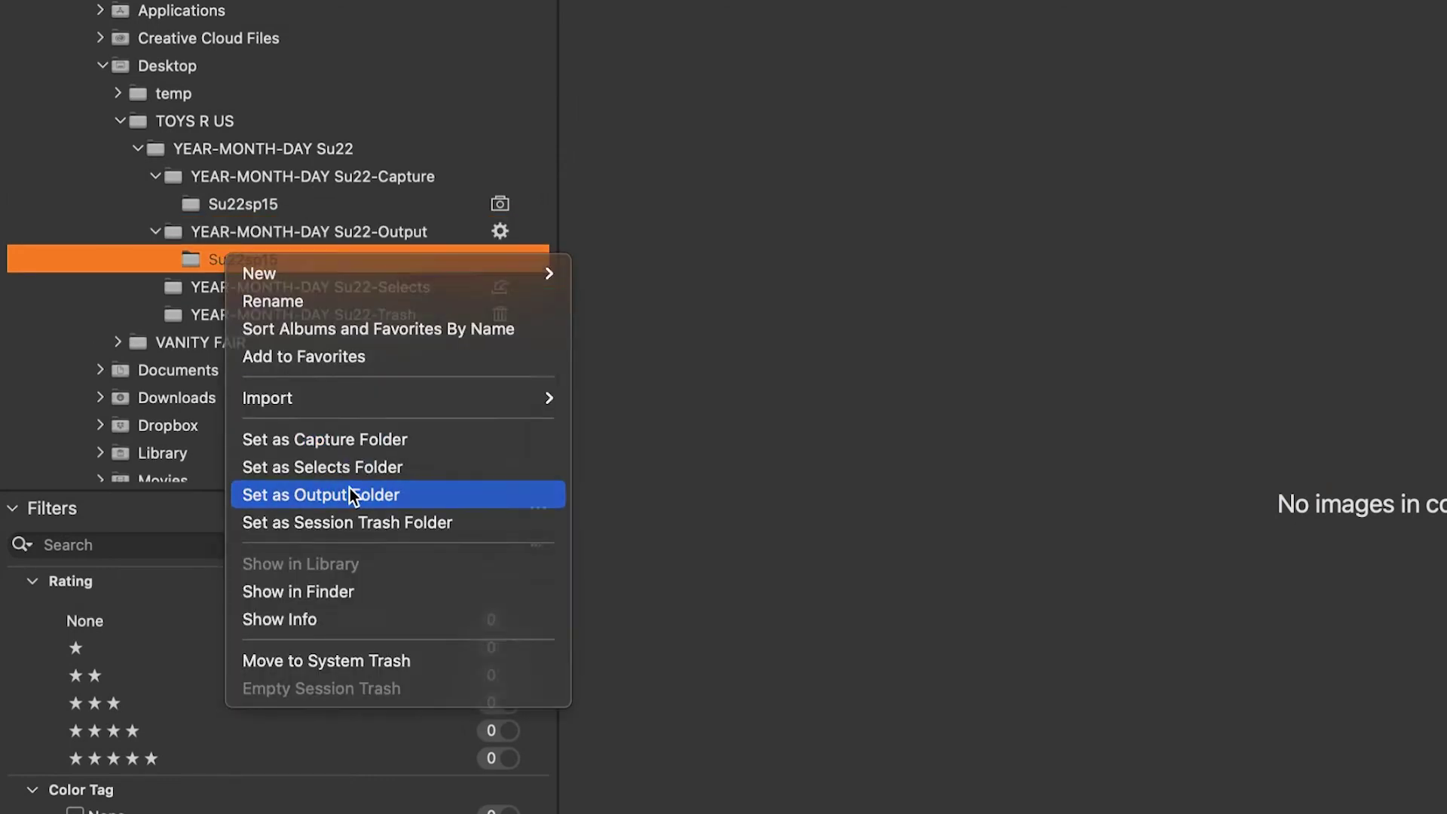
left_click(261, 206)
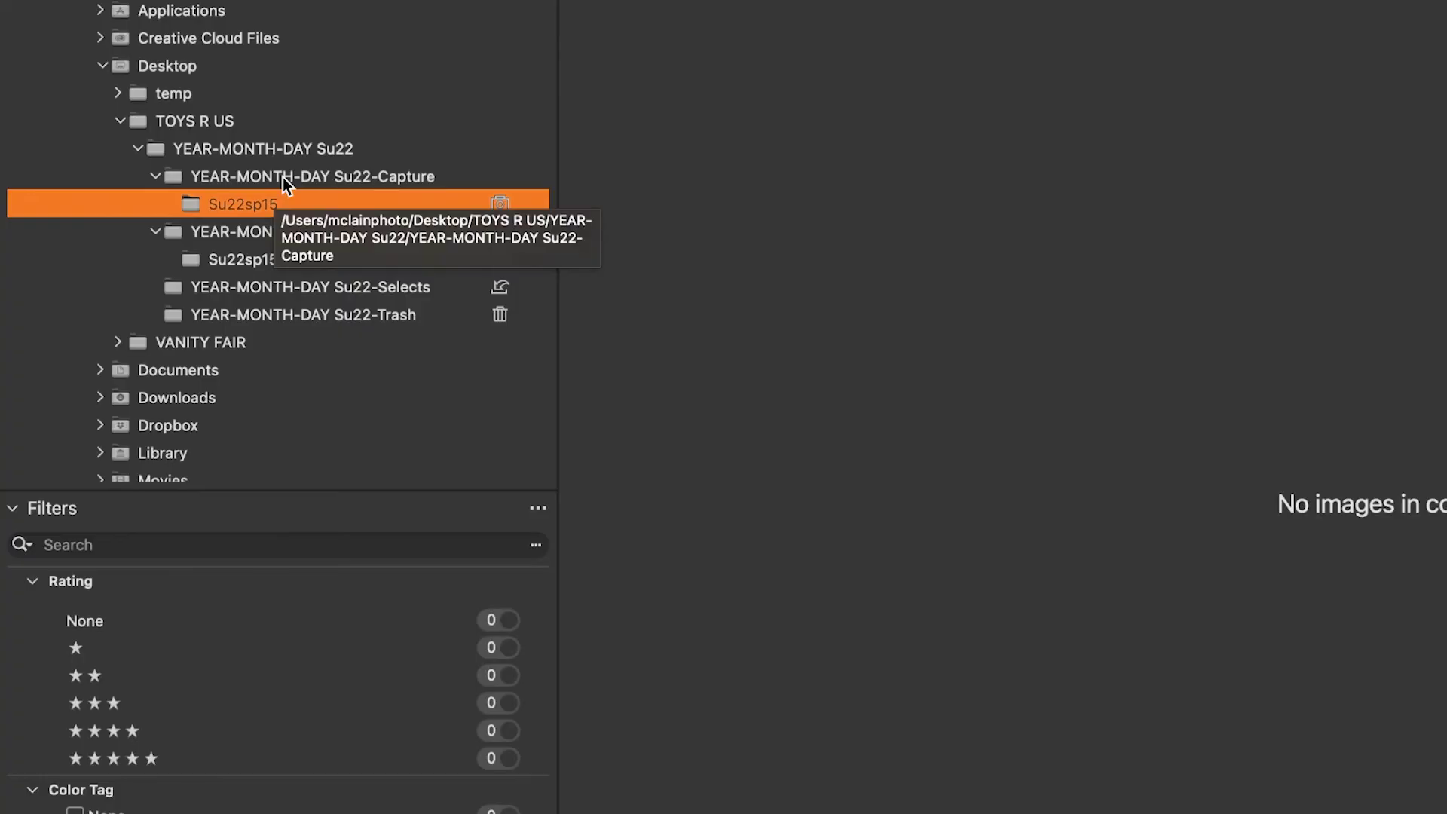
- Create a Su22sp04 folder inside Capture and set it as the capture folder
right_click(282, 178)
mouse_move(452, 192)
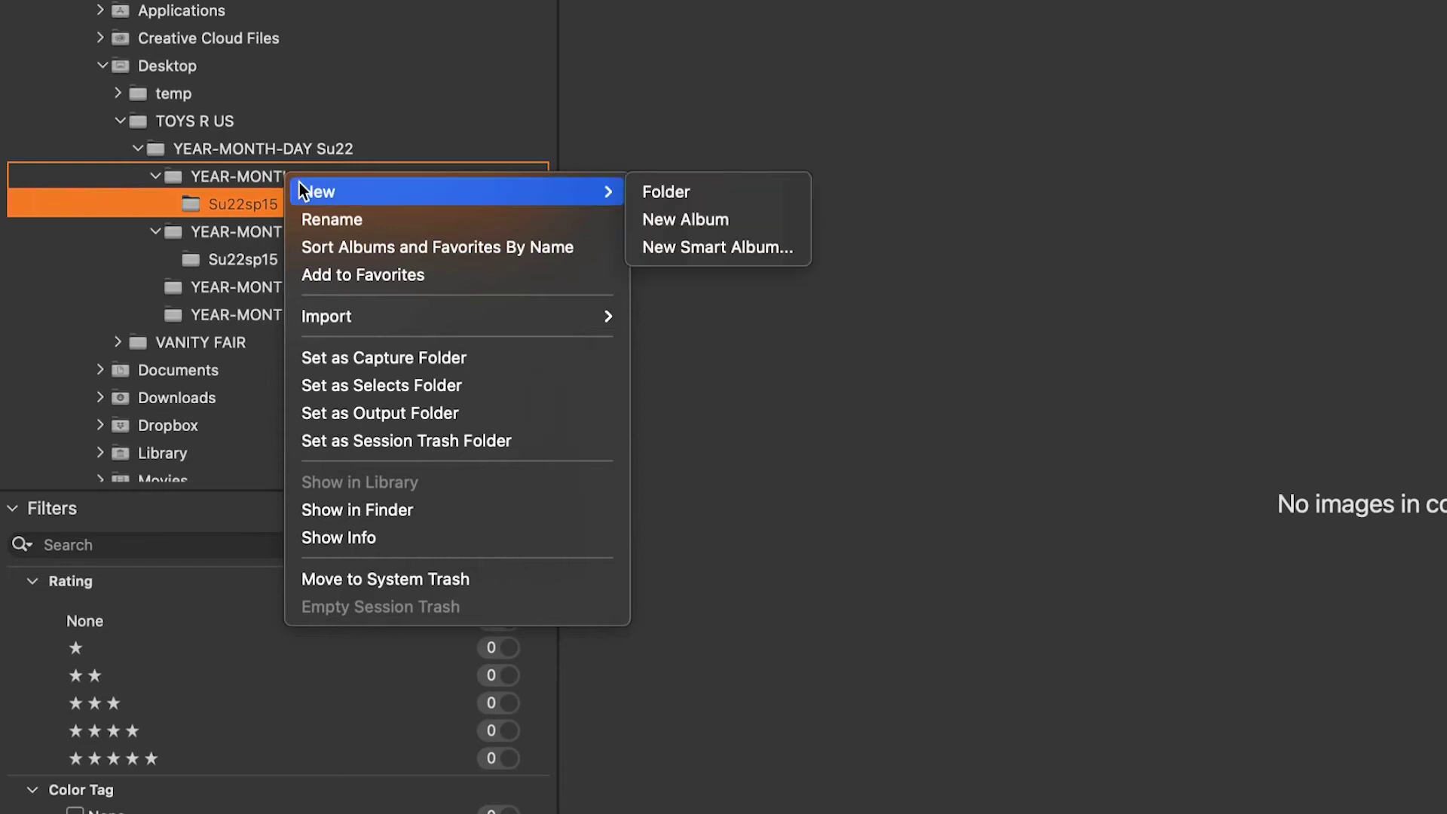
left_click(656, 200)
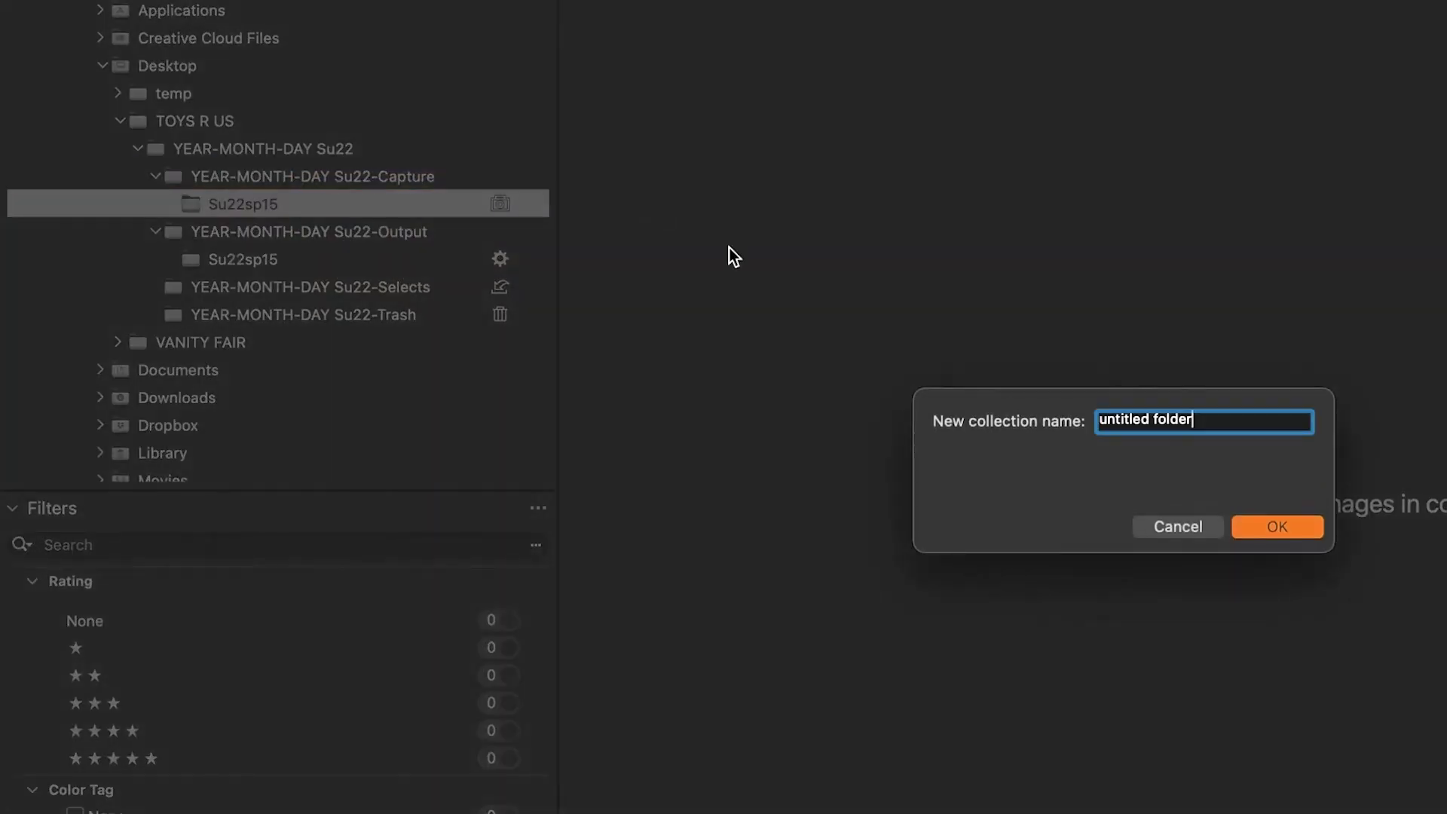
triple_click(1187, 421)
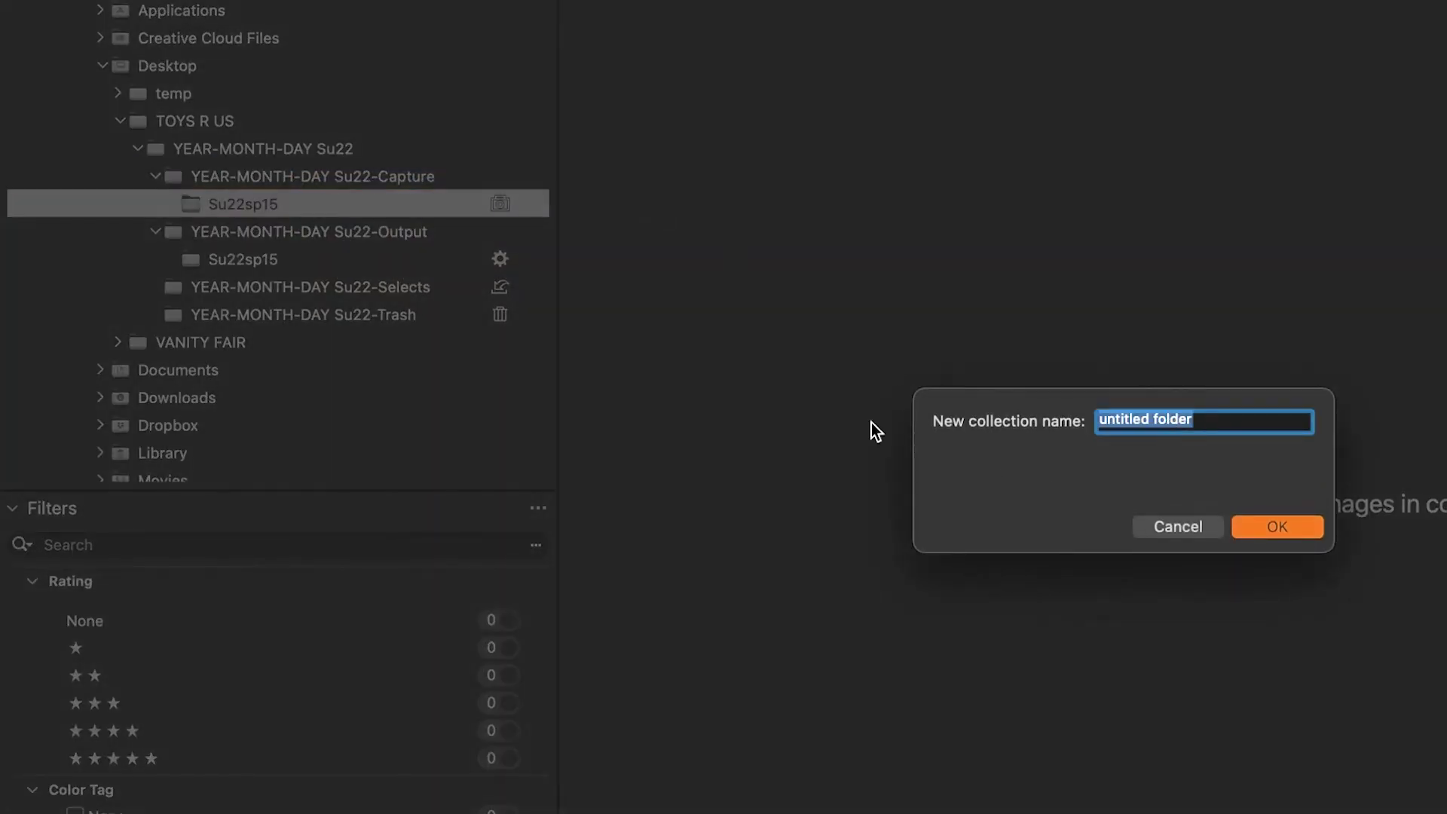
type("Su22")
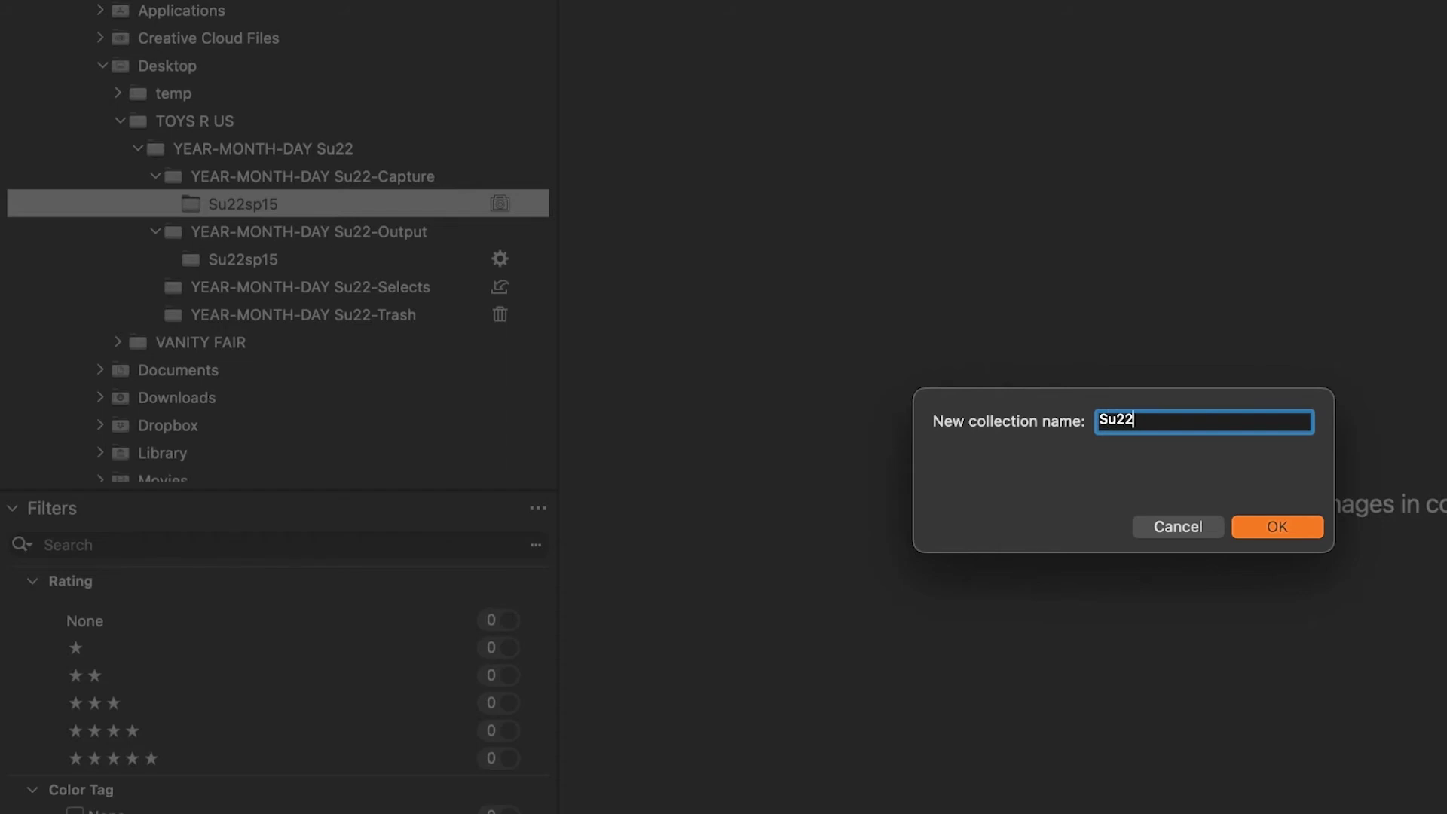
type("sp0")
type("4")
left_click(1302, 528)
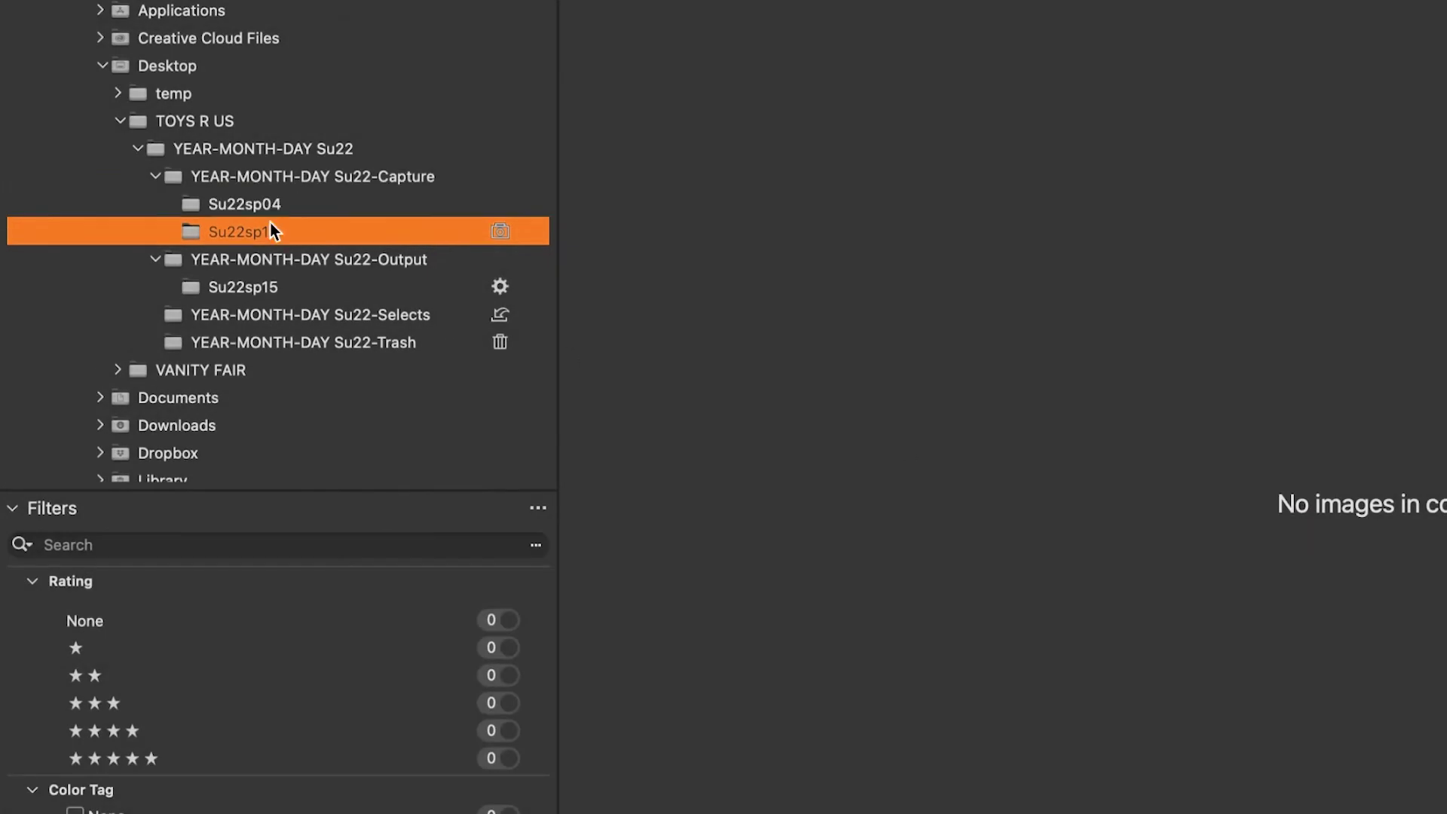
left_click(246, 196)
right_click(245, 196)
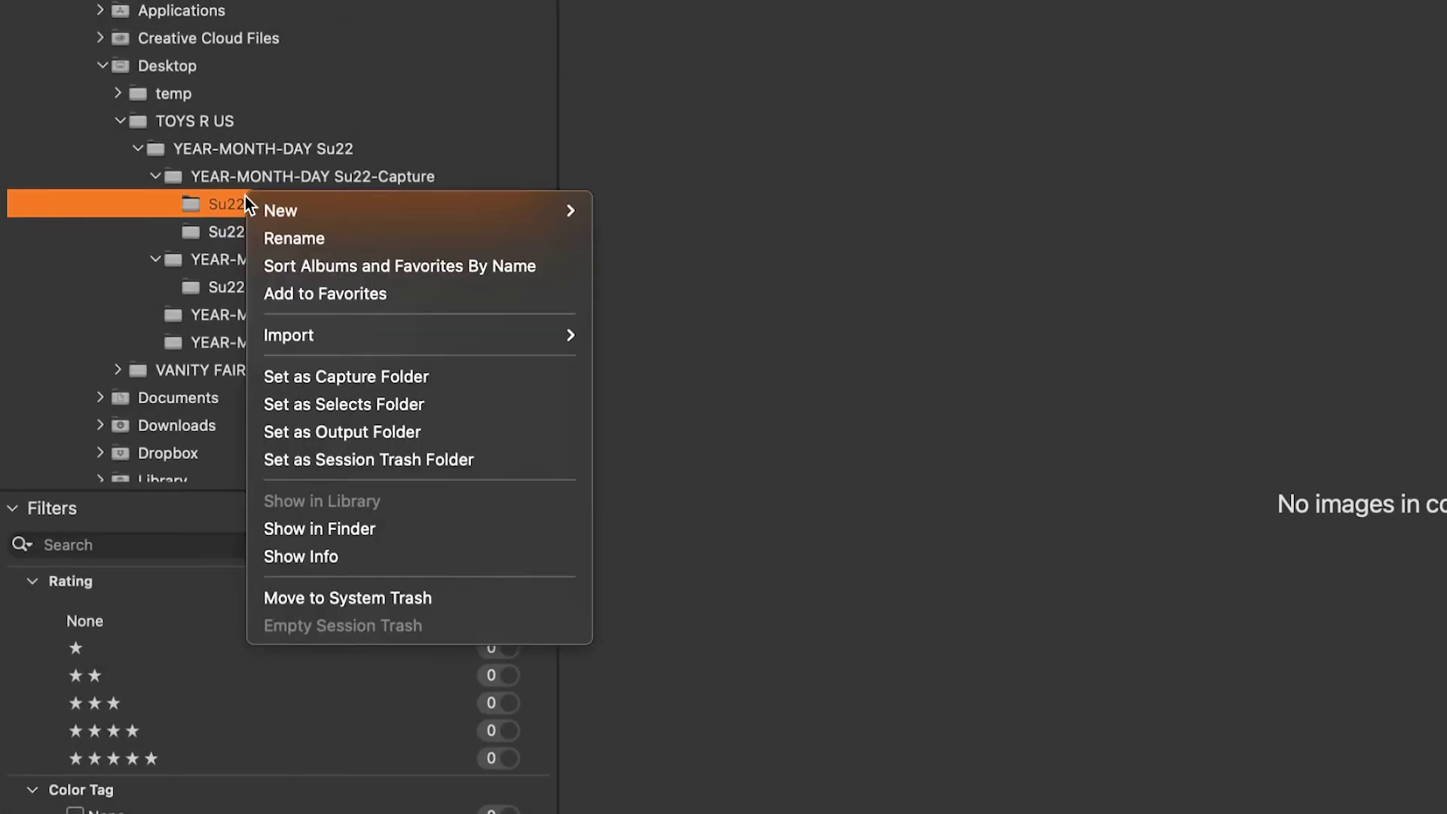
left_click(354, 382)
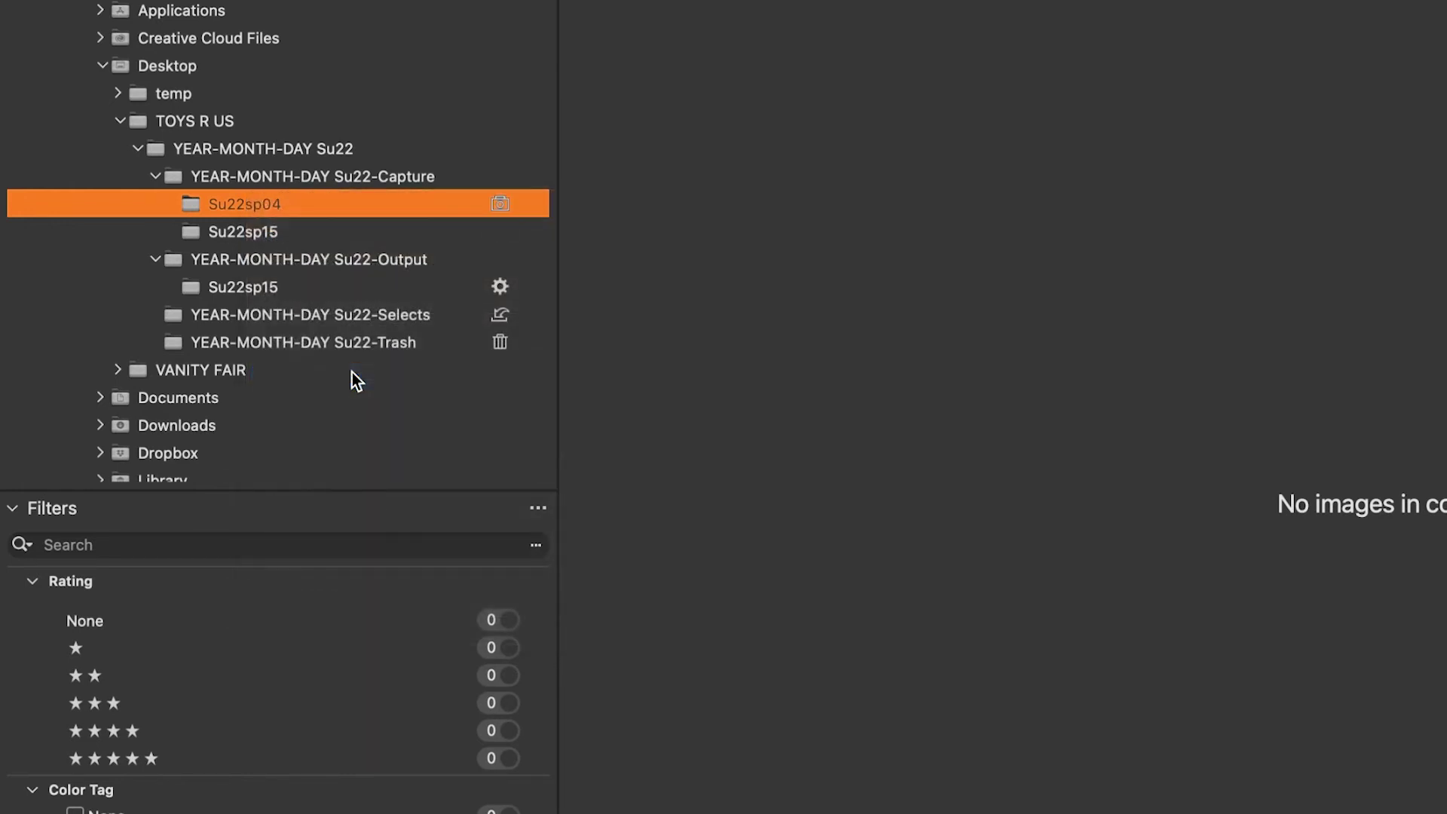
left_click(252, 208)
- Create a Su22sp04 folder inside Output and set it as the output folder
left_click(239, 264)
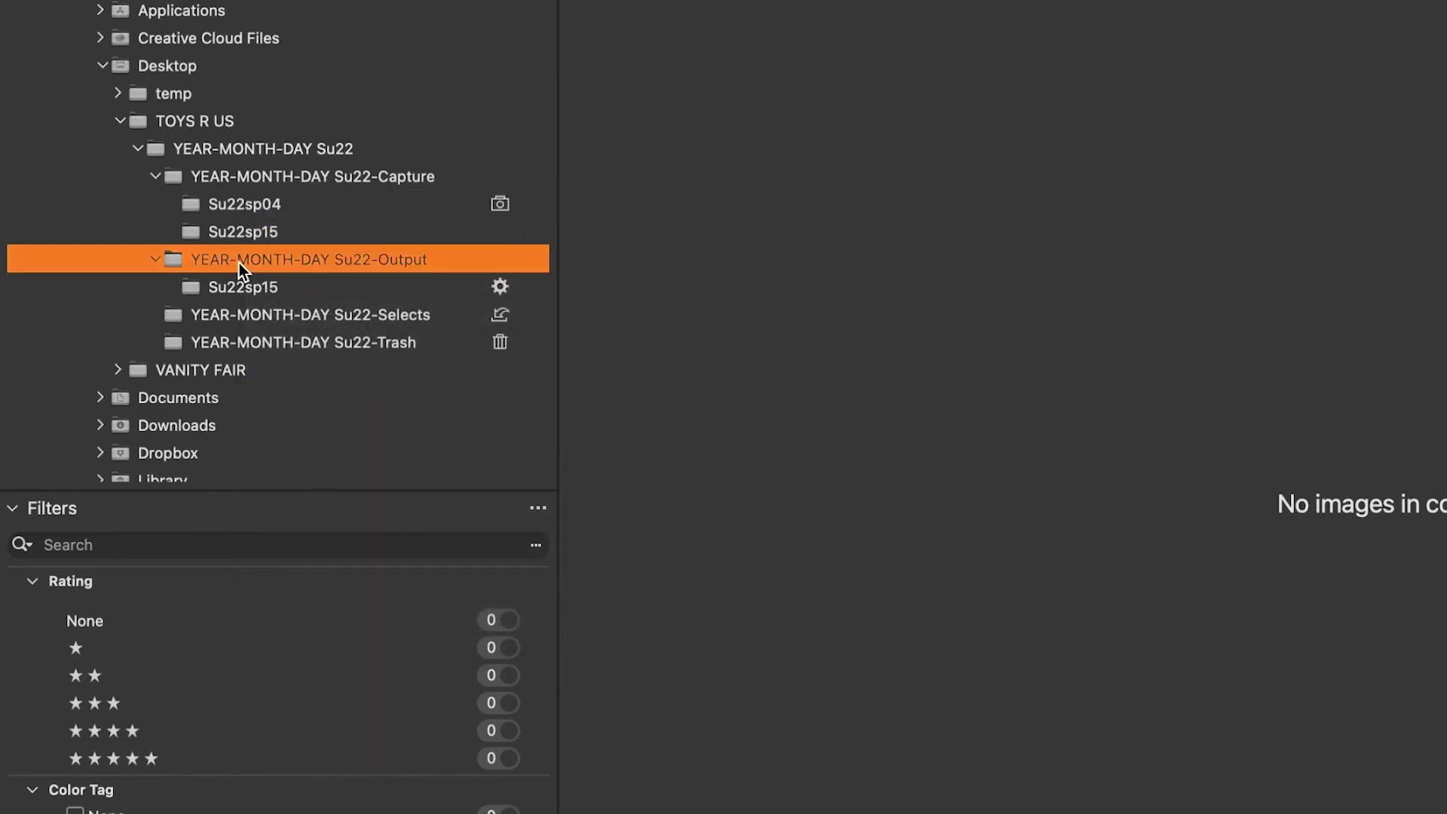
right_click(238, 263)
mouse_move(339, 277)
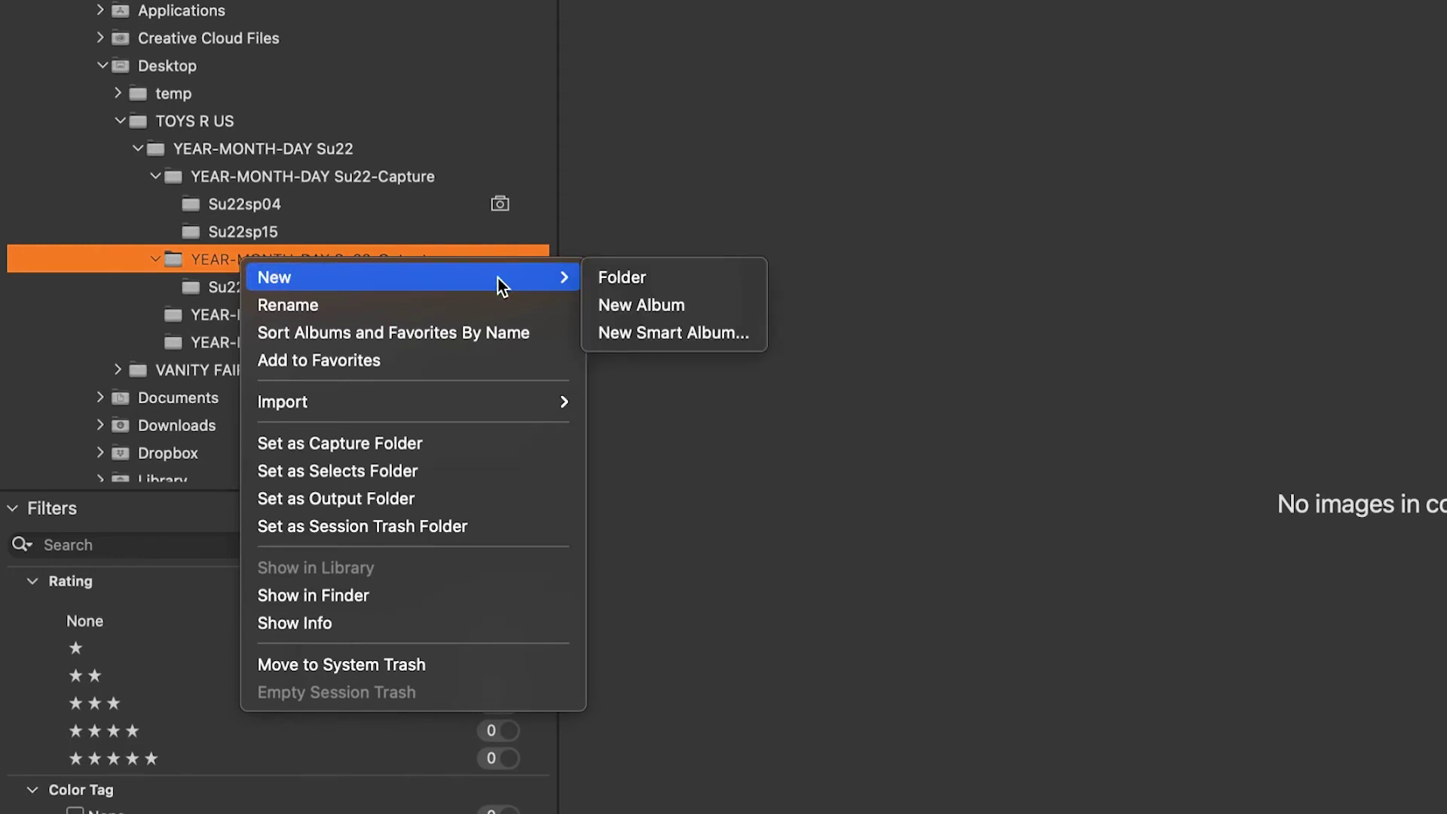
left_click(617, 281)
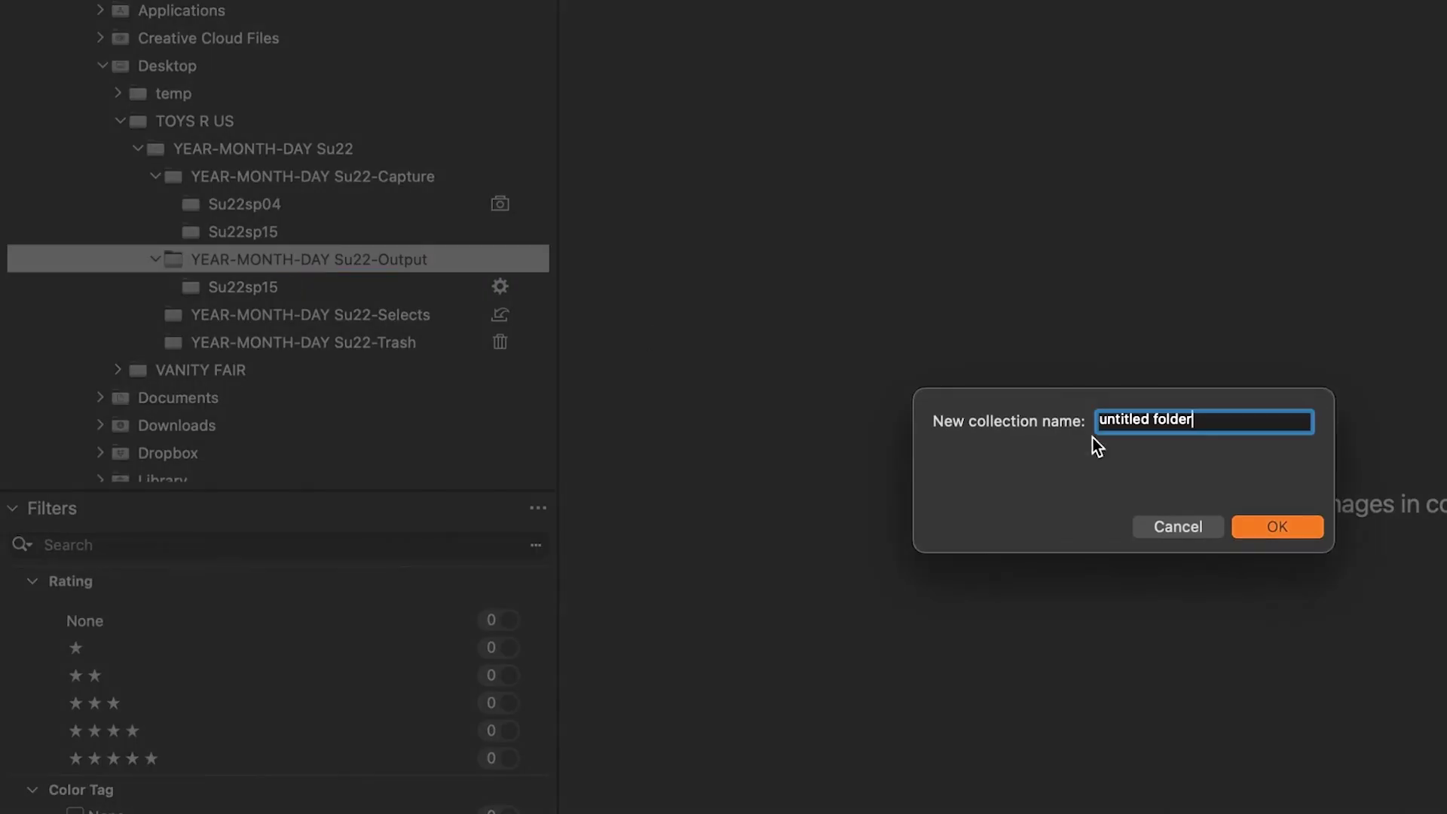
triple_click(1185, 416)
type("Su22sp04")
left_click(1275, 524)
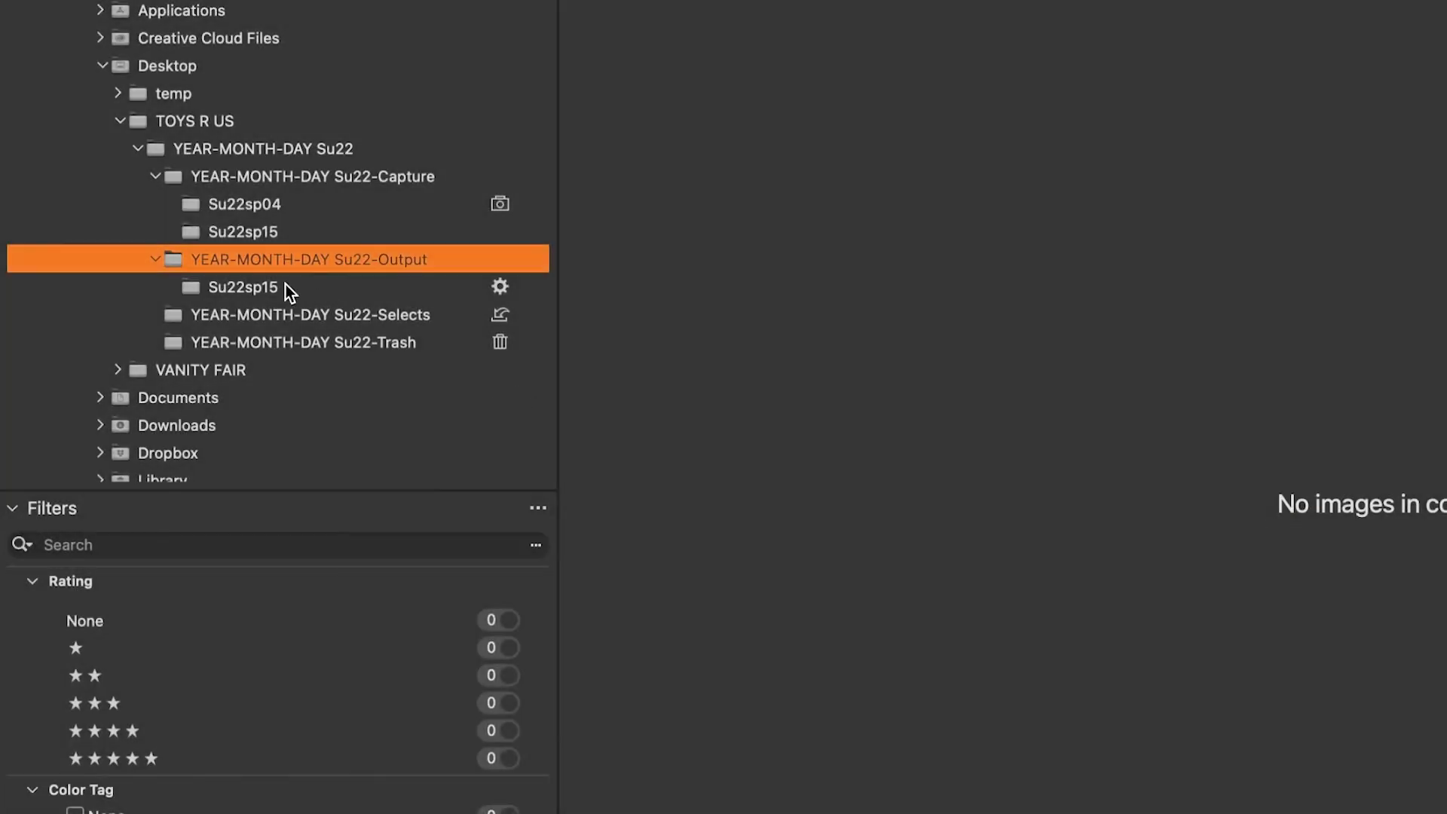
right_click(262, 284)
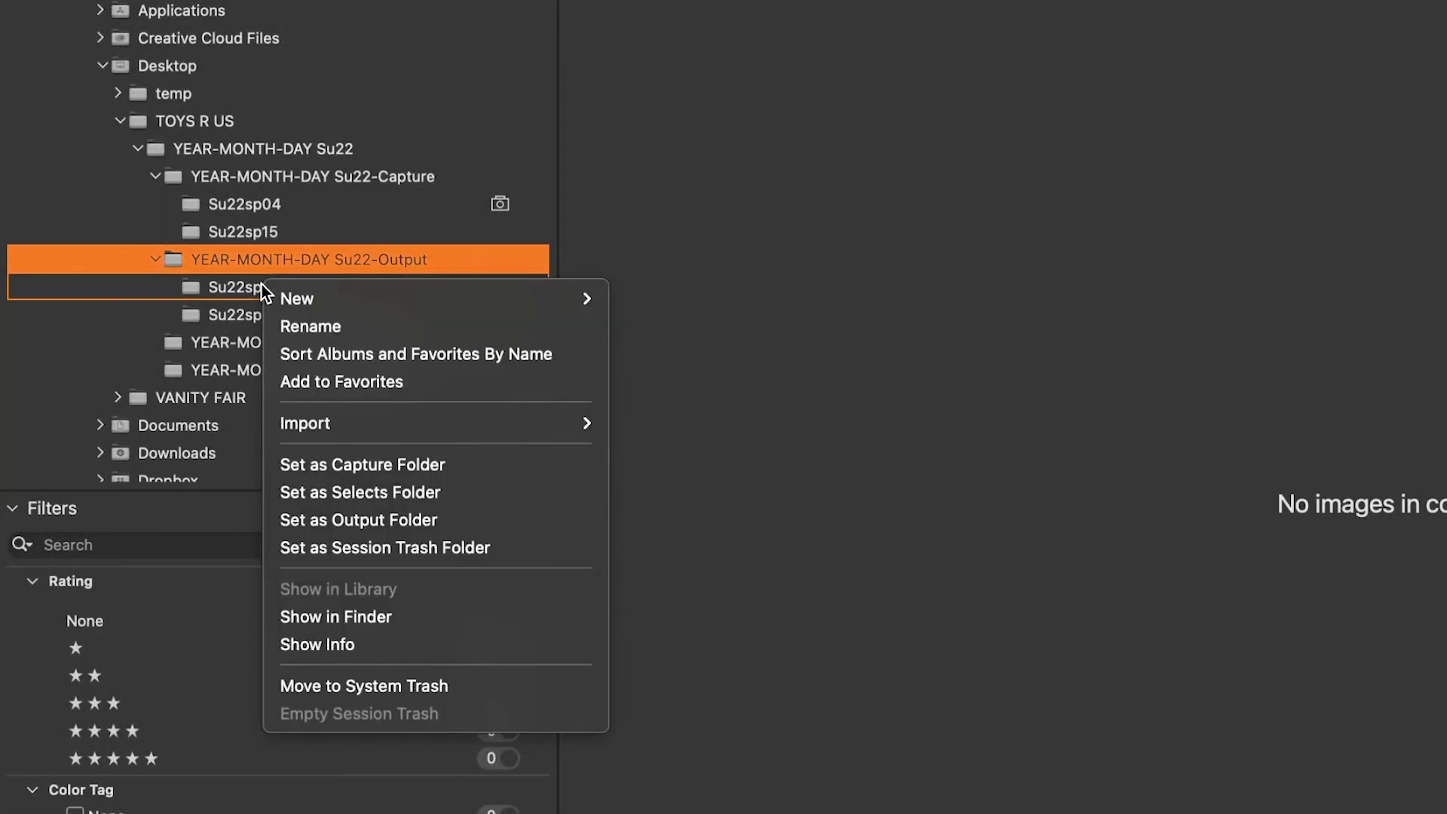
left_click(364, 521)
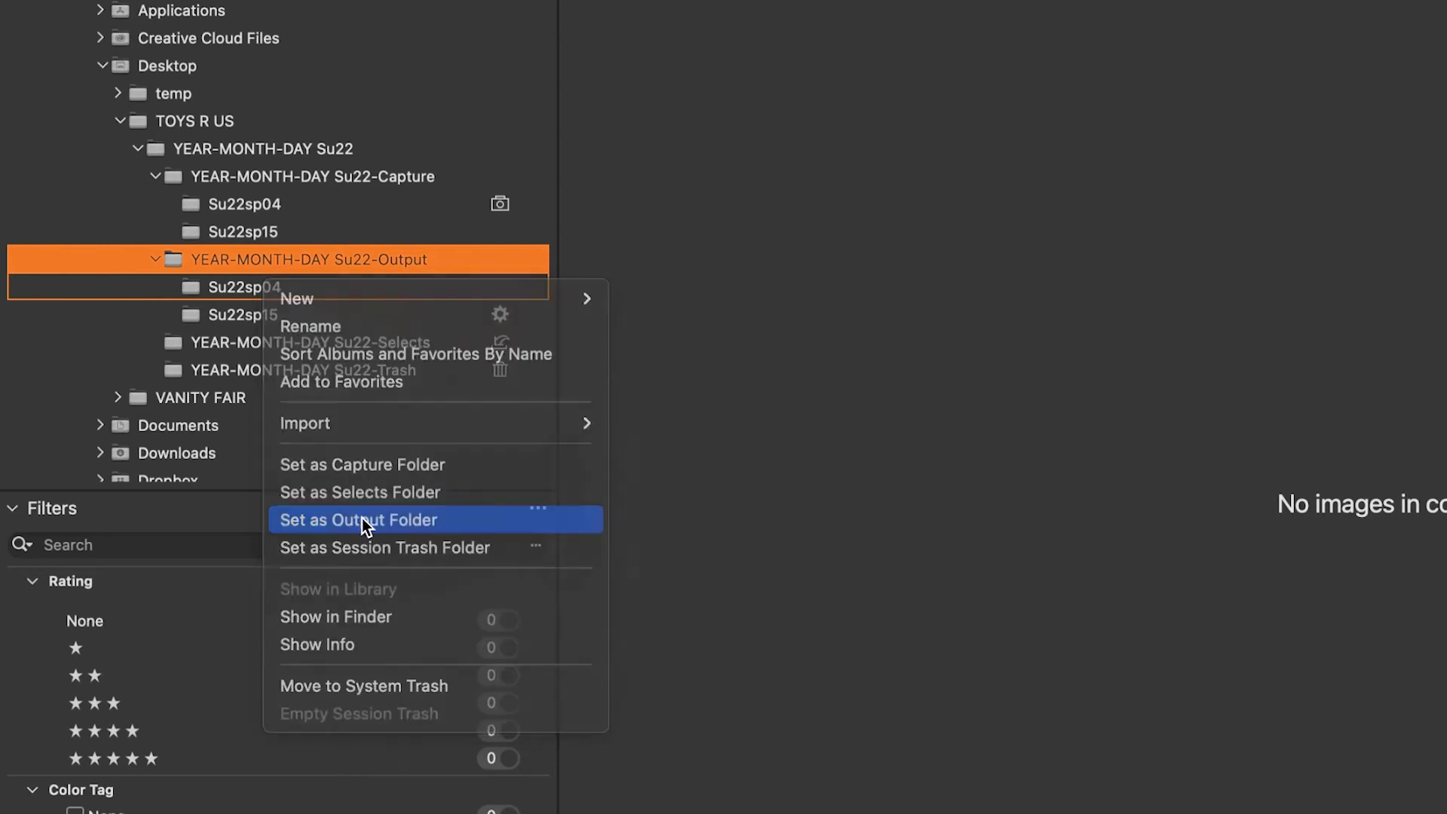
left_click(277, 205)
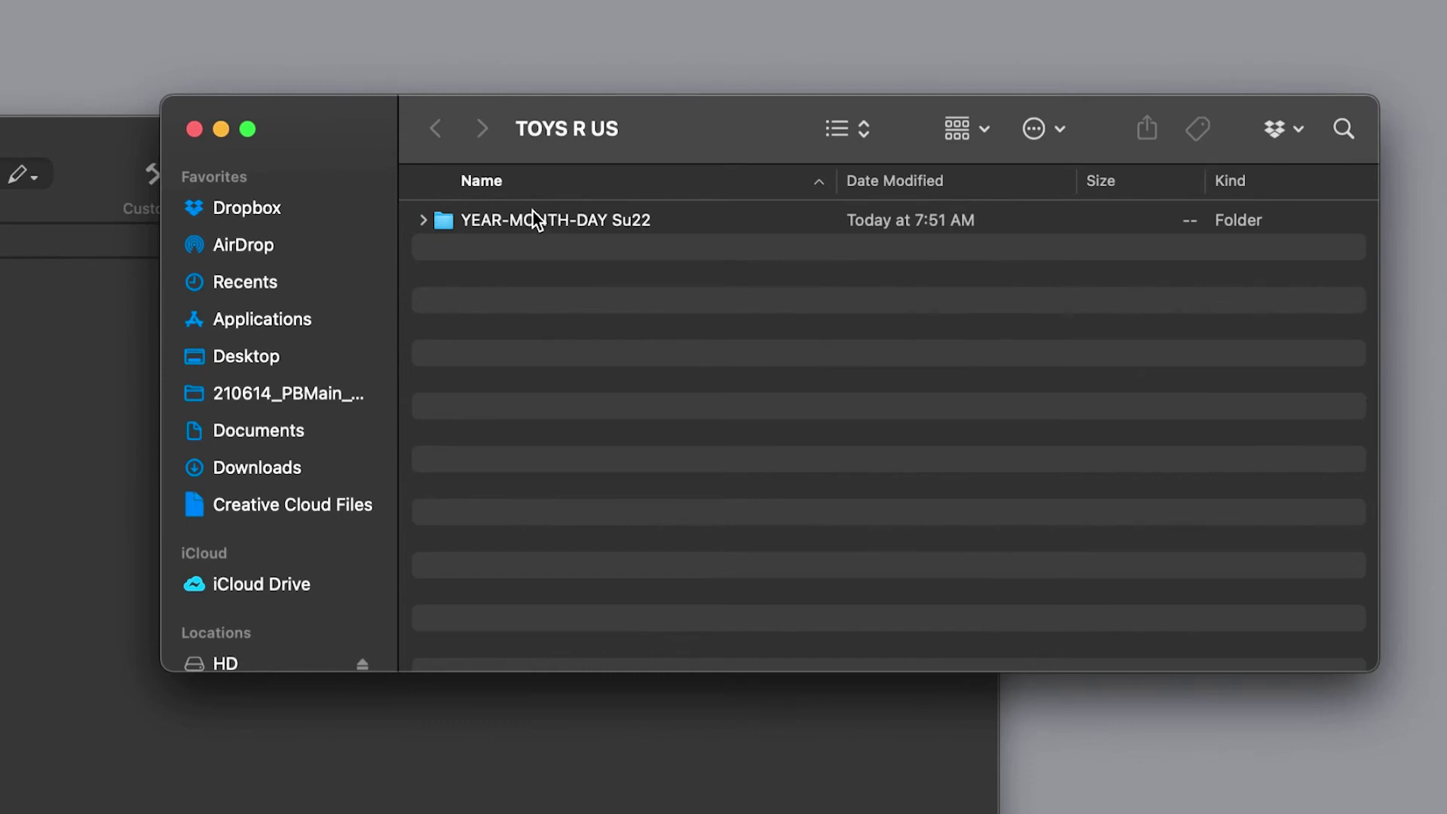
- Expand the YEAR-MONTH-DAY Su22 folder in Finder and inspect its Su22sp15 and Selects subfolders
left_click(424, 220)
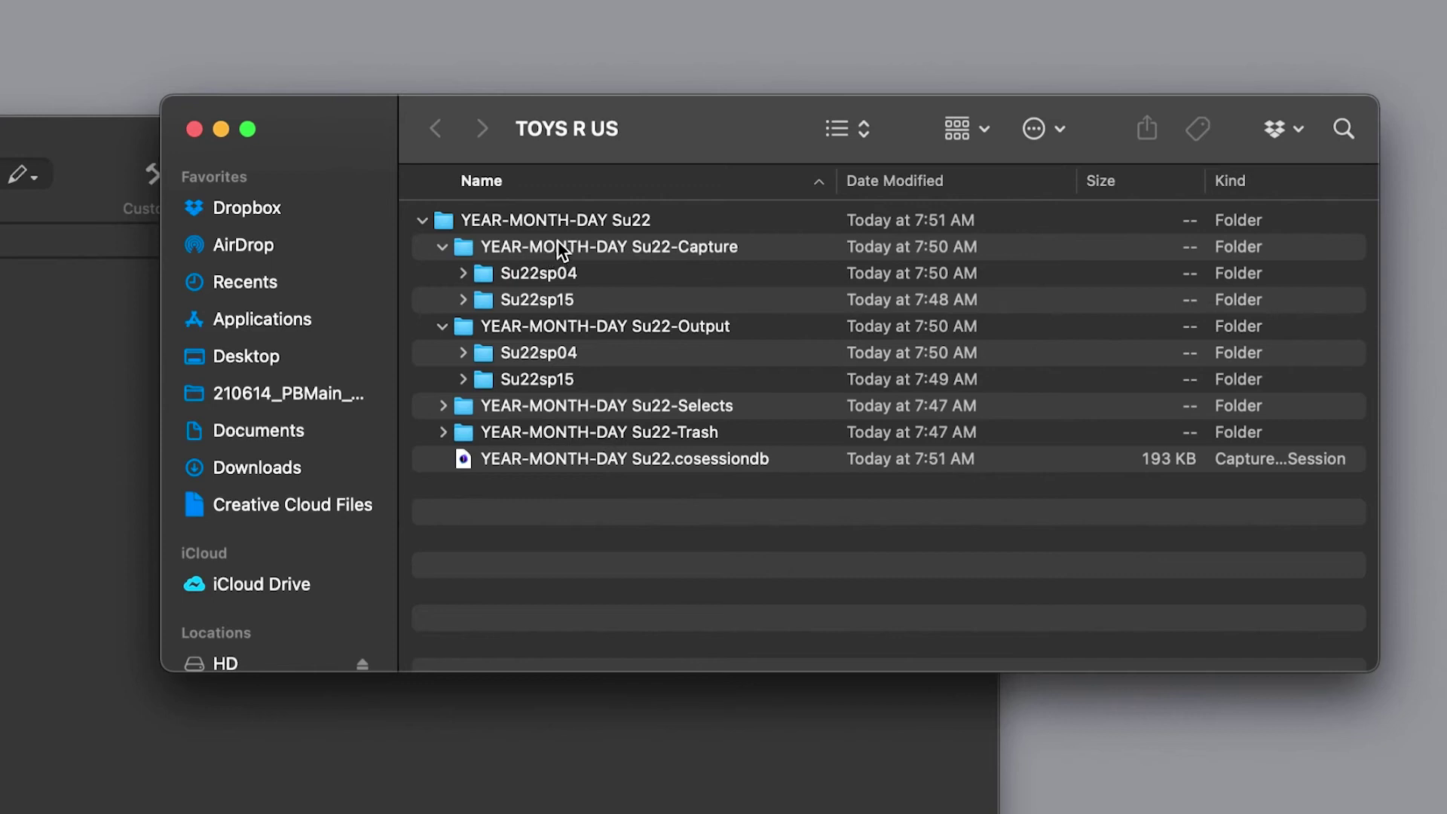
left_click(546, 275)
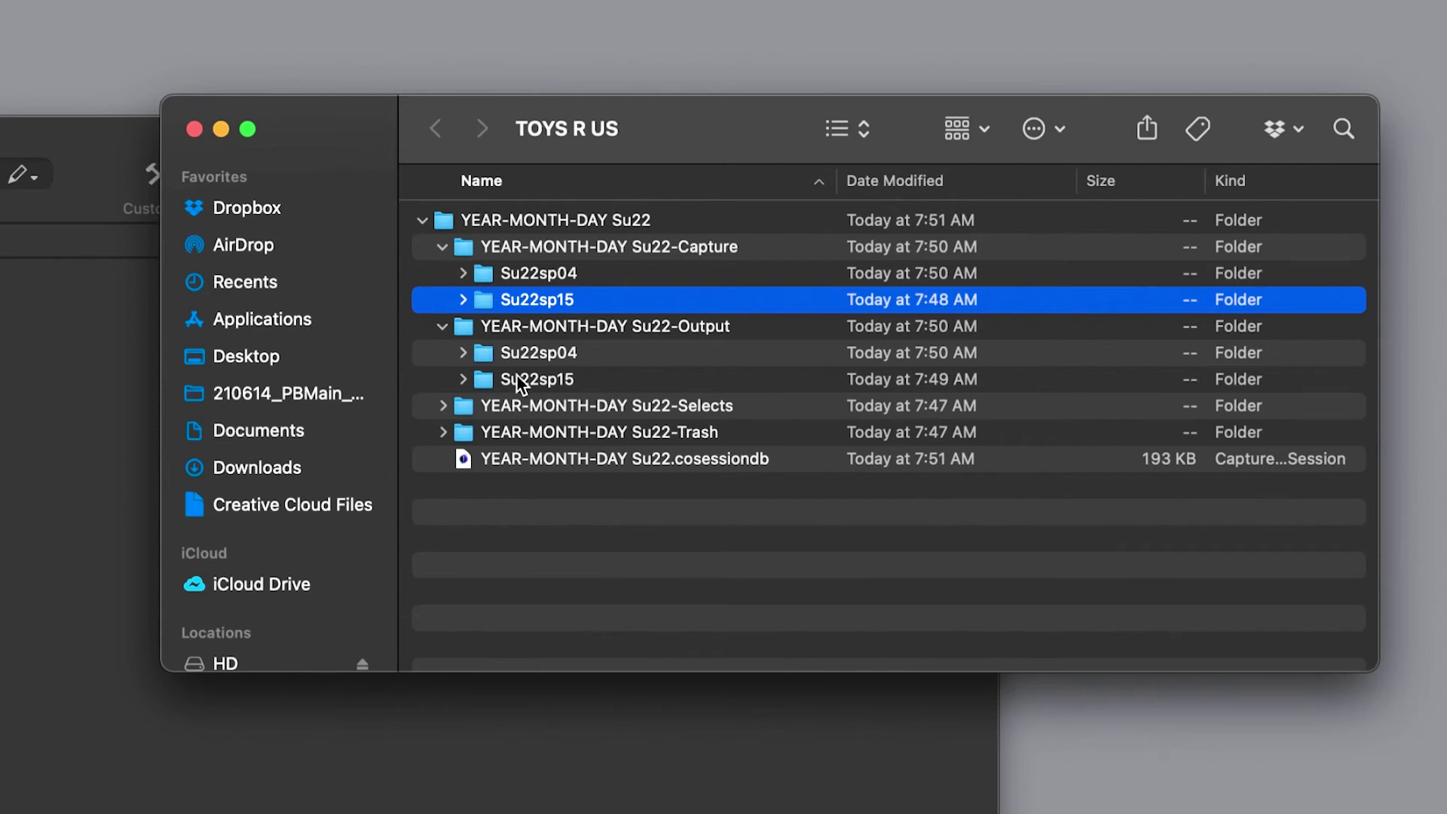
left_click(517, 405)
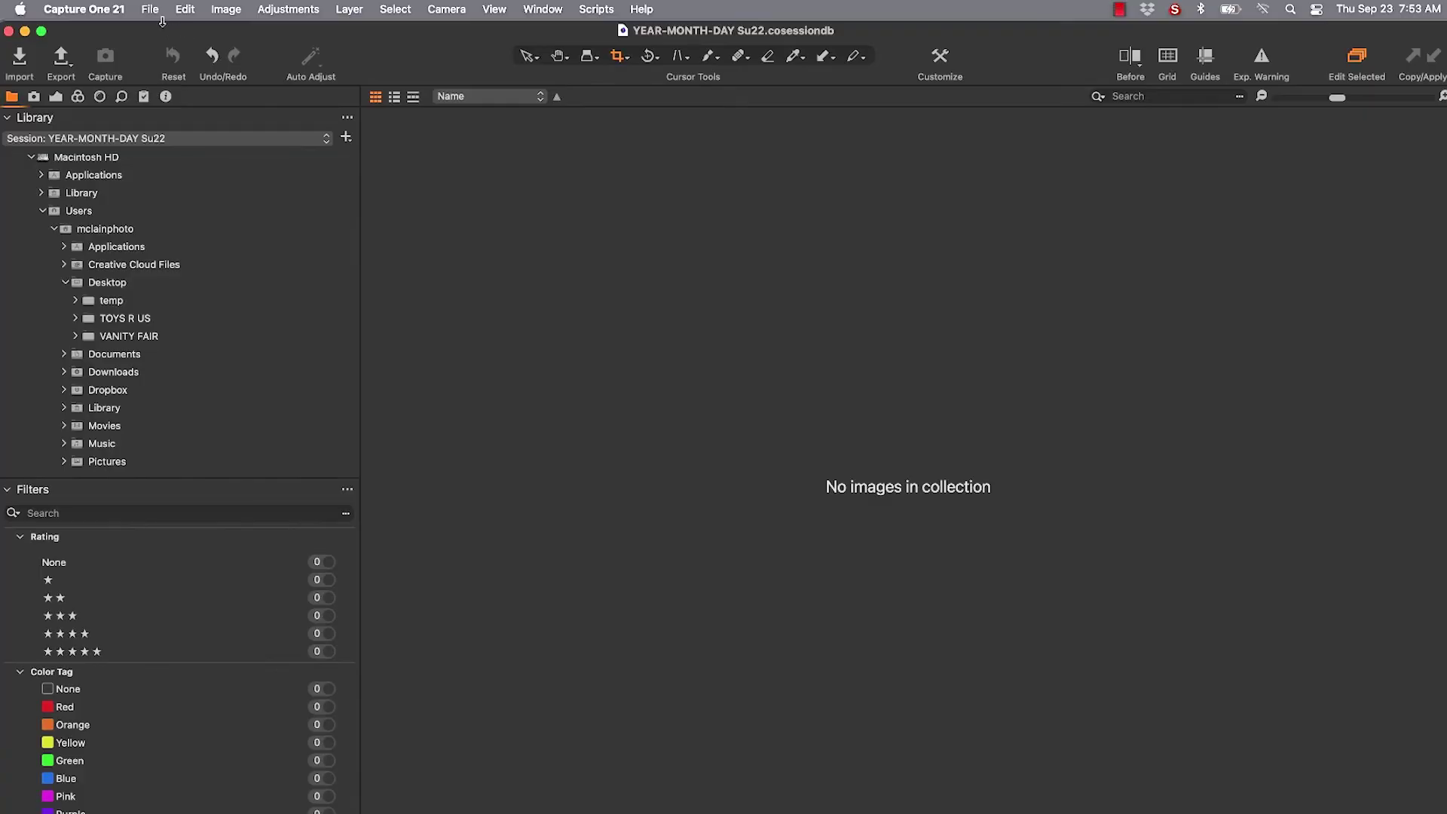
- Start a new Capture One session from the File menu and switch to the desktop
left_click(155, 12)
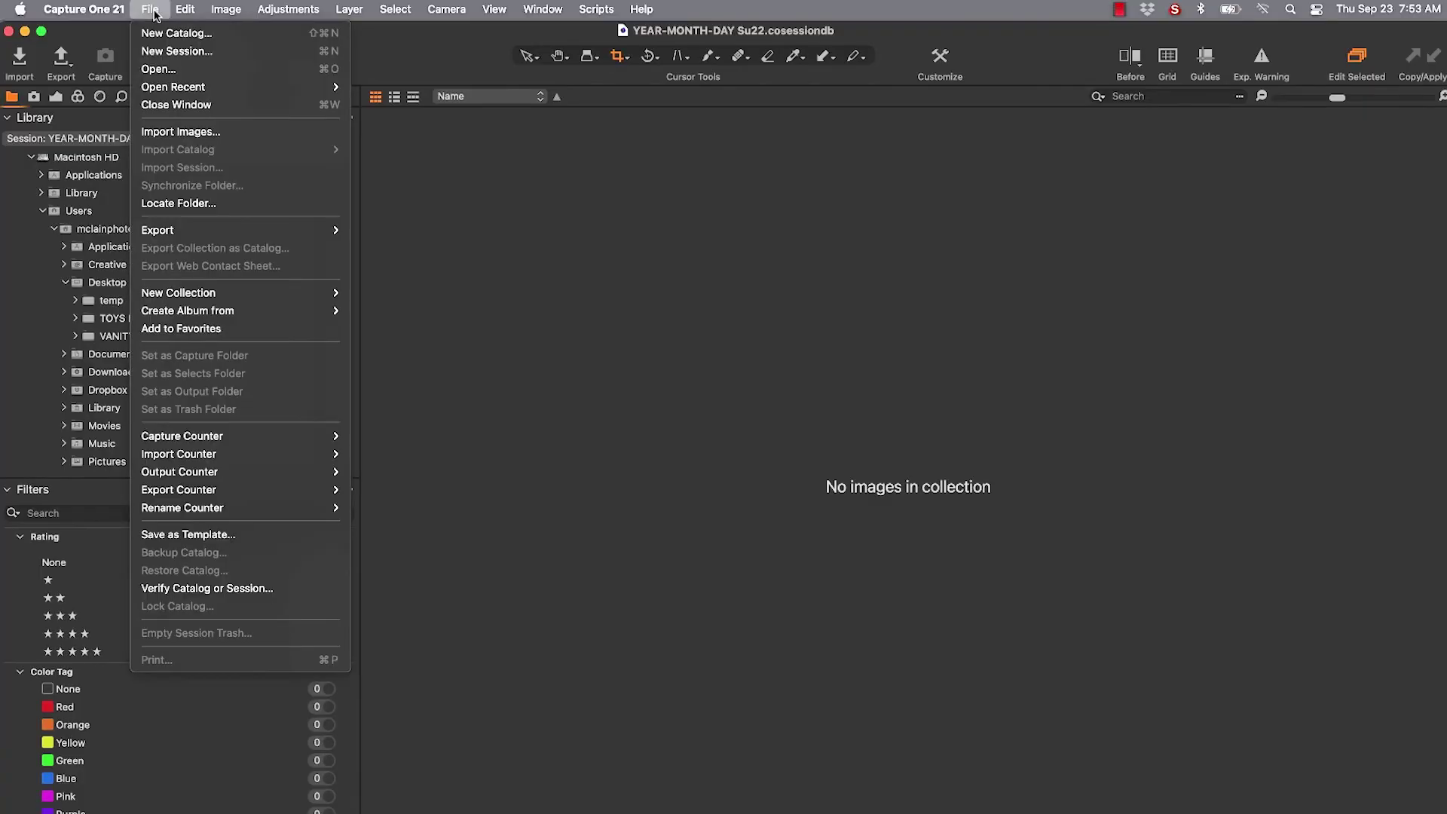
left_click(159, 52)
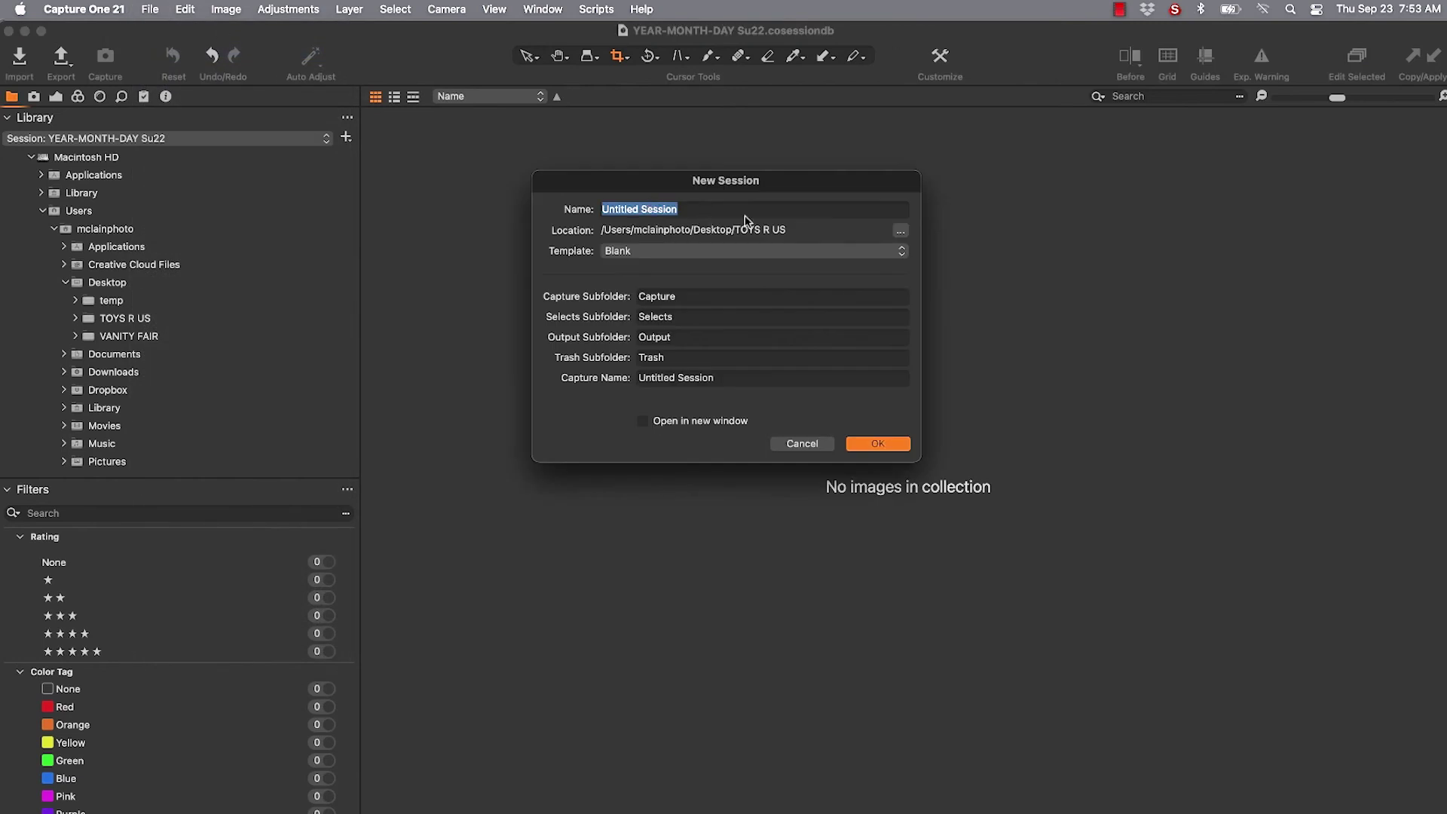
double_click(1043, 47)
left_click(1201, 415)
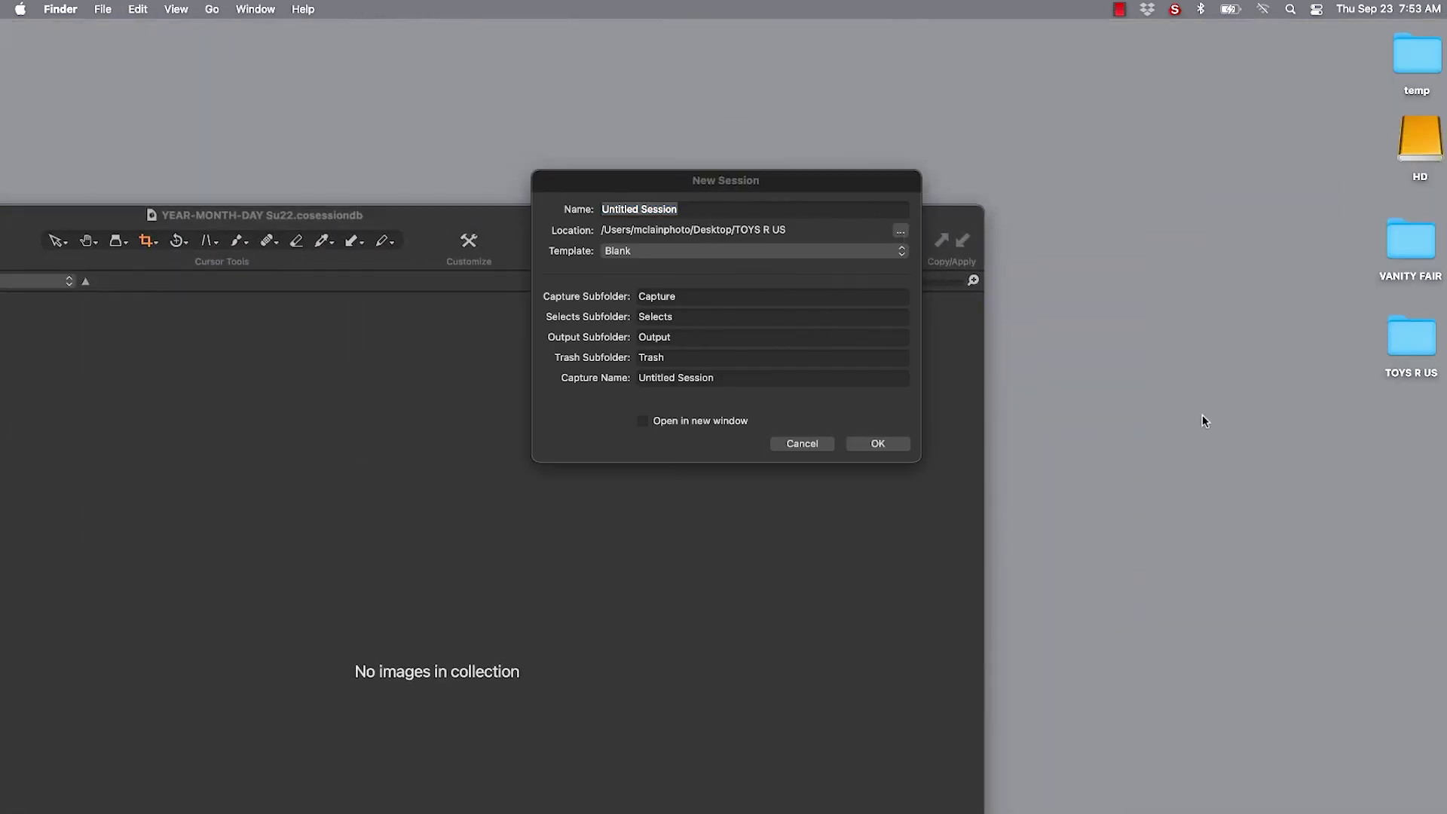
- Make a new desktop folder named WIDGET WORLD
key("super+shift+n")
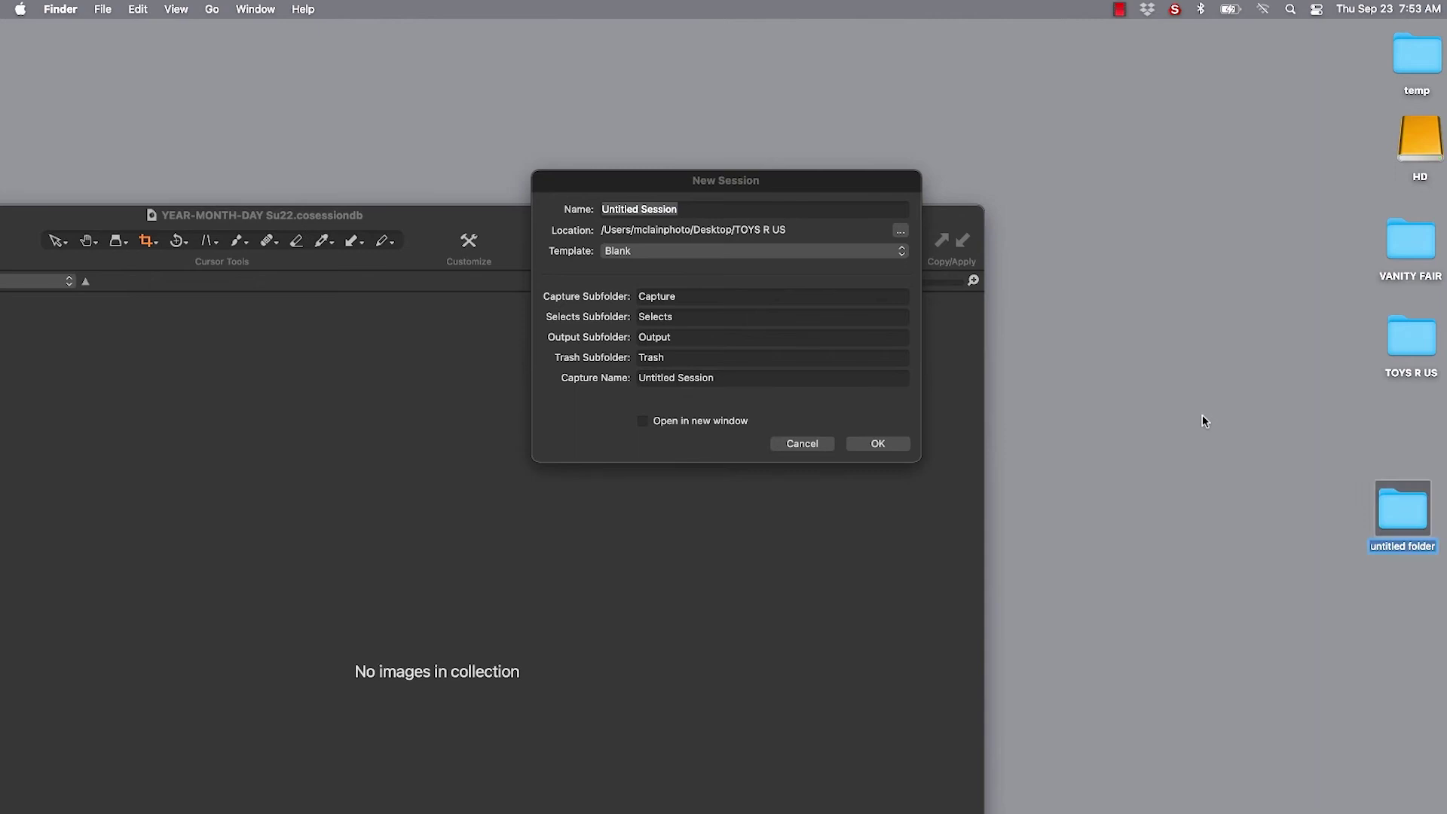
type("Widget")
key("BackSpace")
key("BackSpace")
key("BackSpace")
key("BackSpace")
type("IDGE")
type("T WORLD")
key("Return")
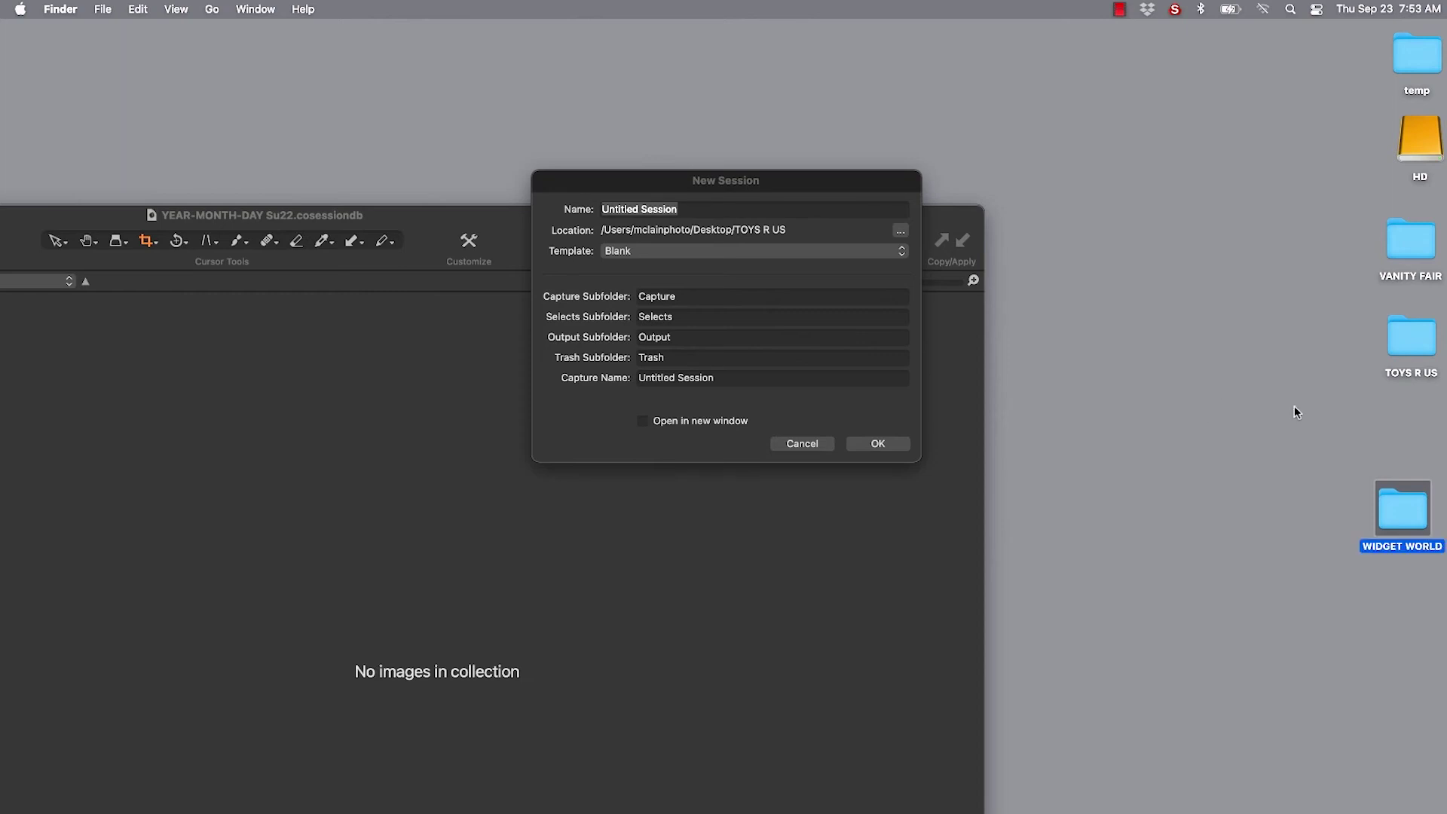
left_click_drag(1404, 453, 1406, 430)
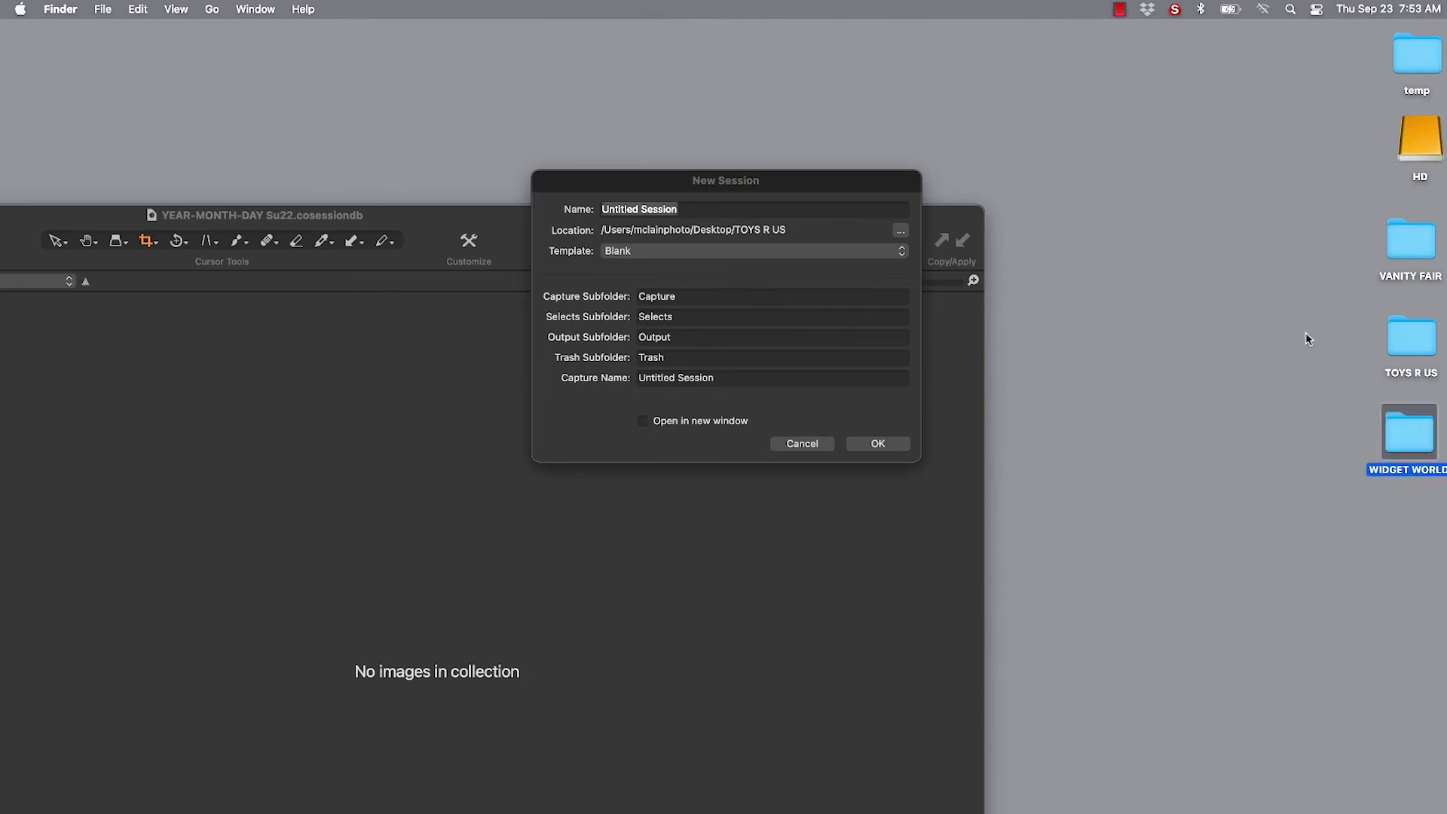
left_click(788, 184)
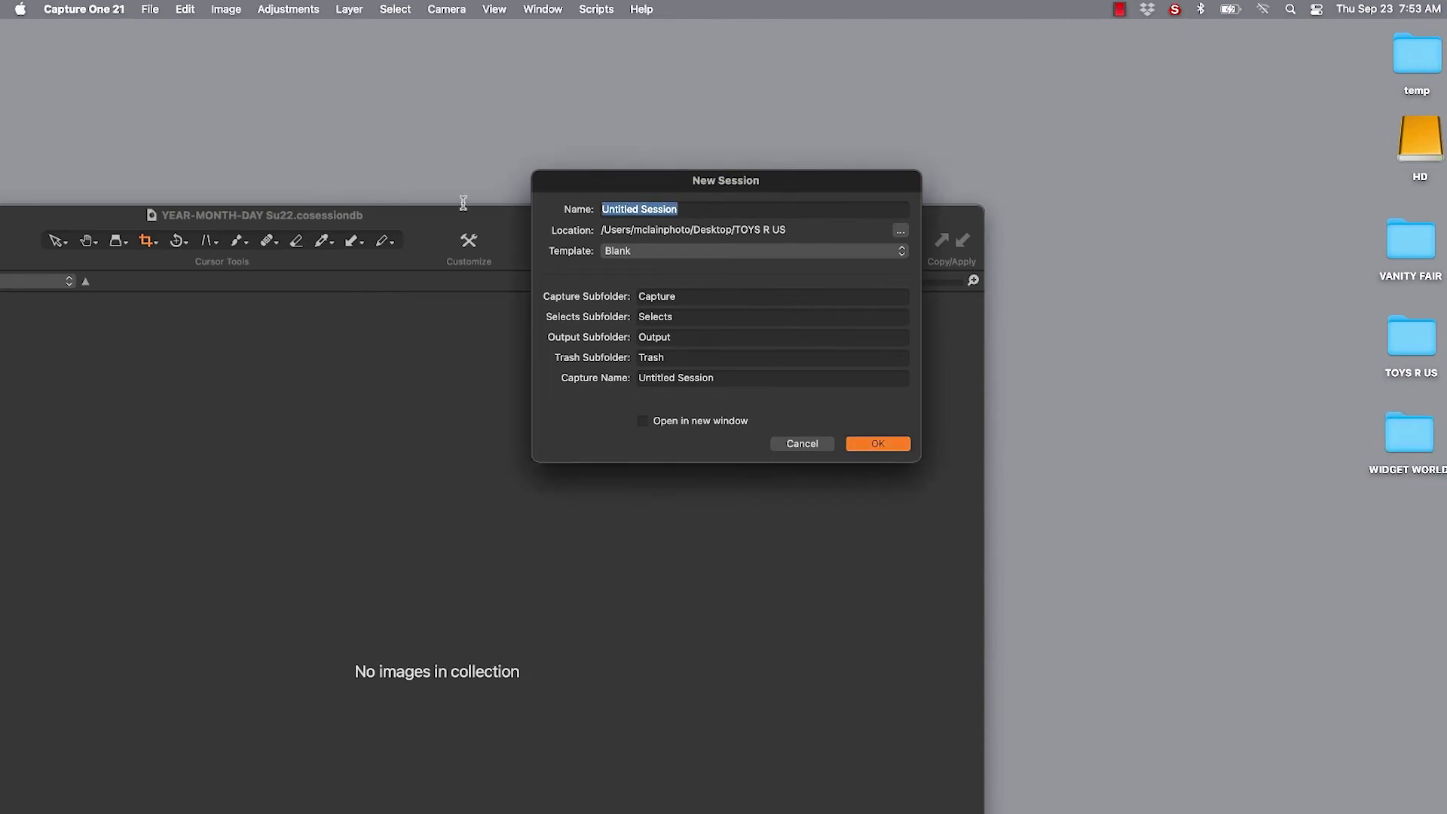
- Set the new session's location to Desktop/WIDGET WORLD
left_click(899, 230)
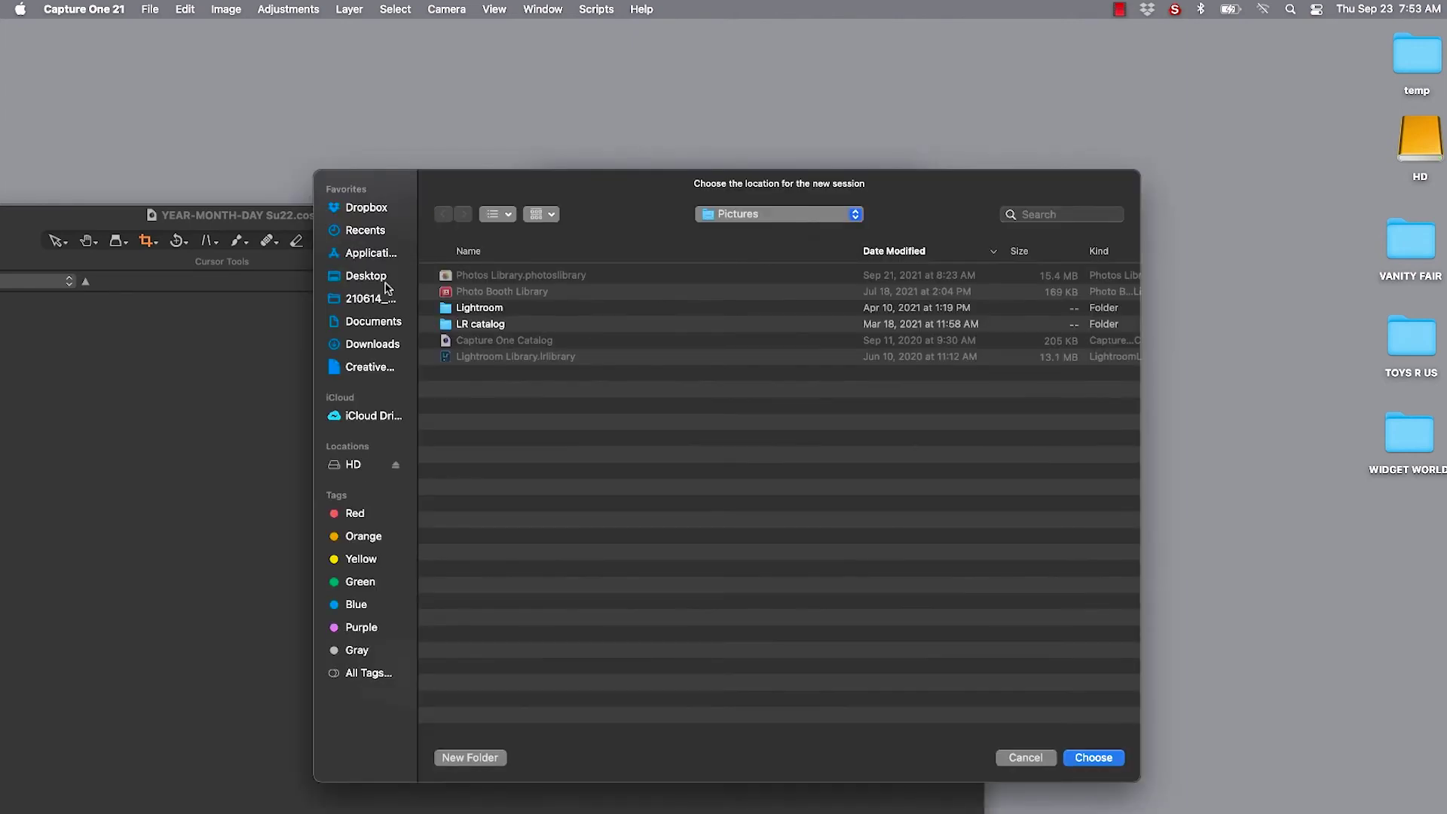
left_click(363, 282)
left_click(495, 277)
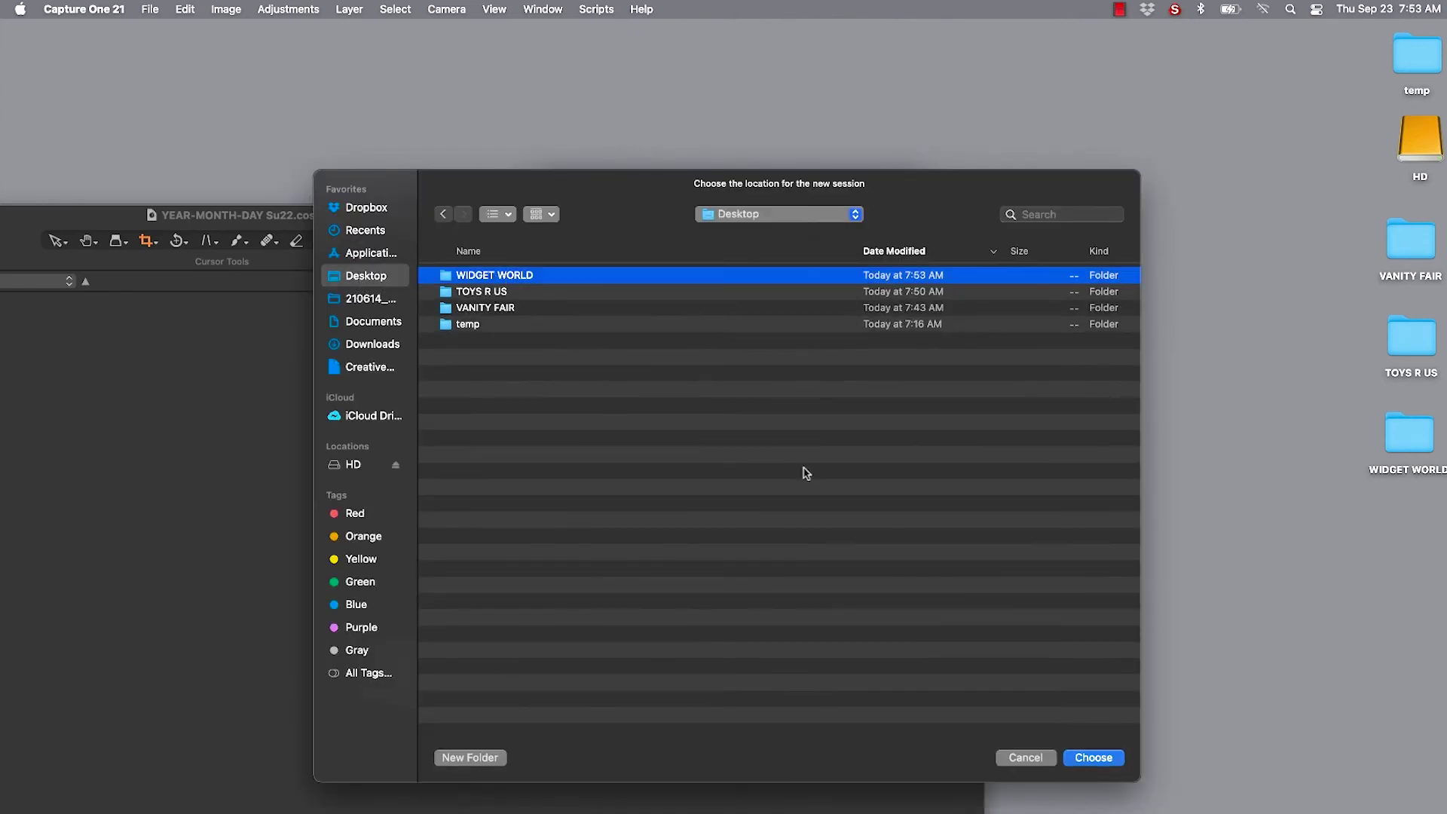
left_click(1096, 758)
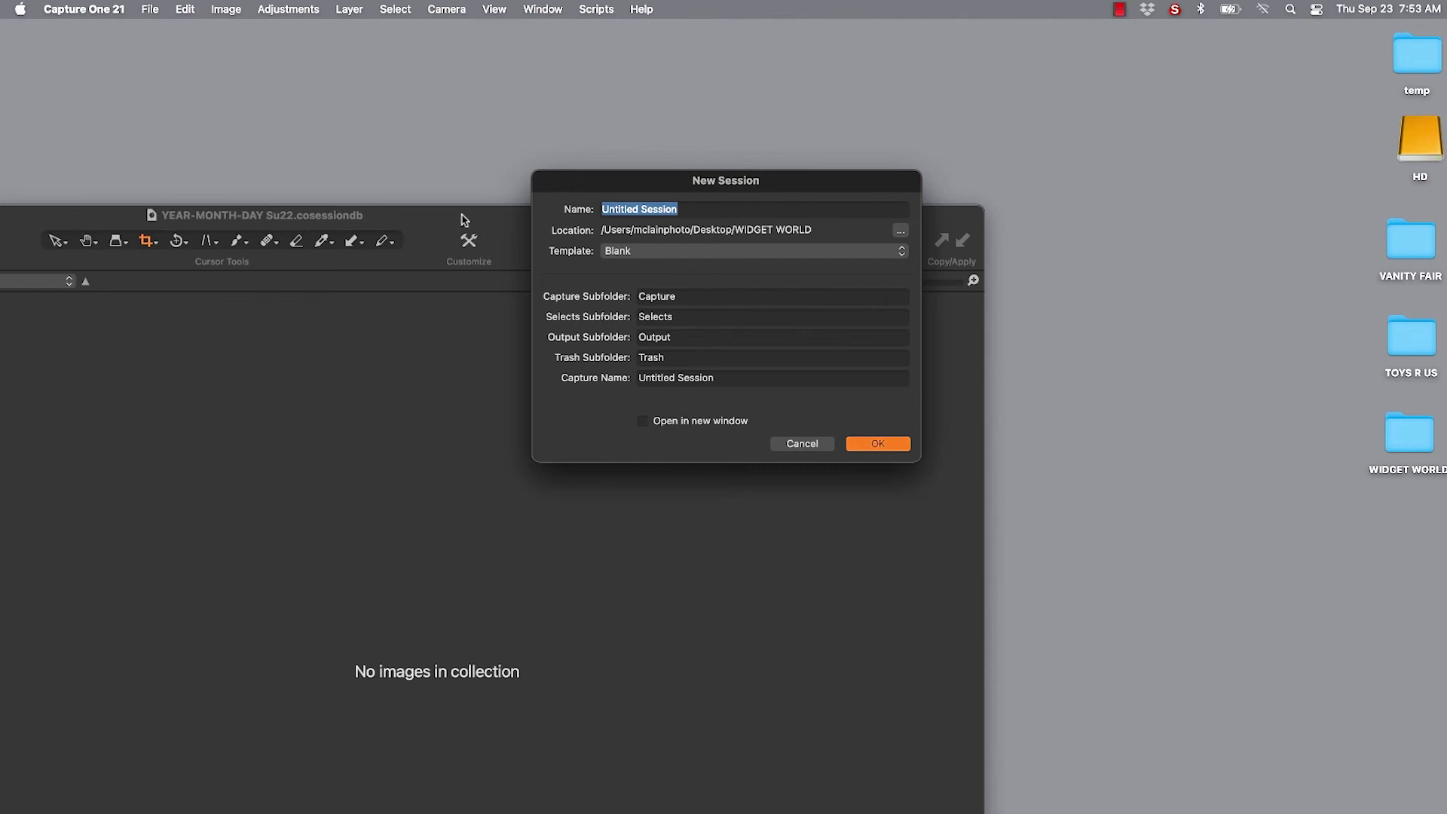
type("FALL")
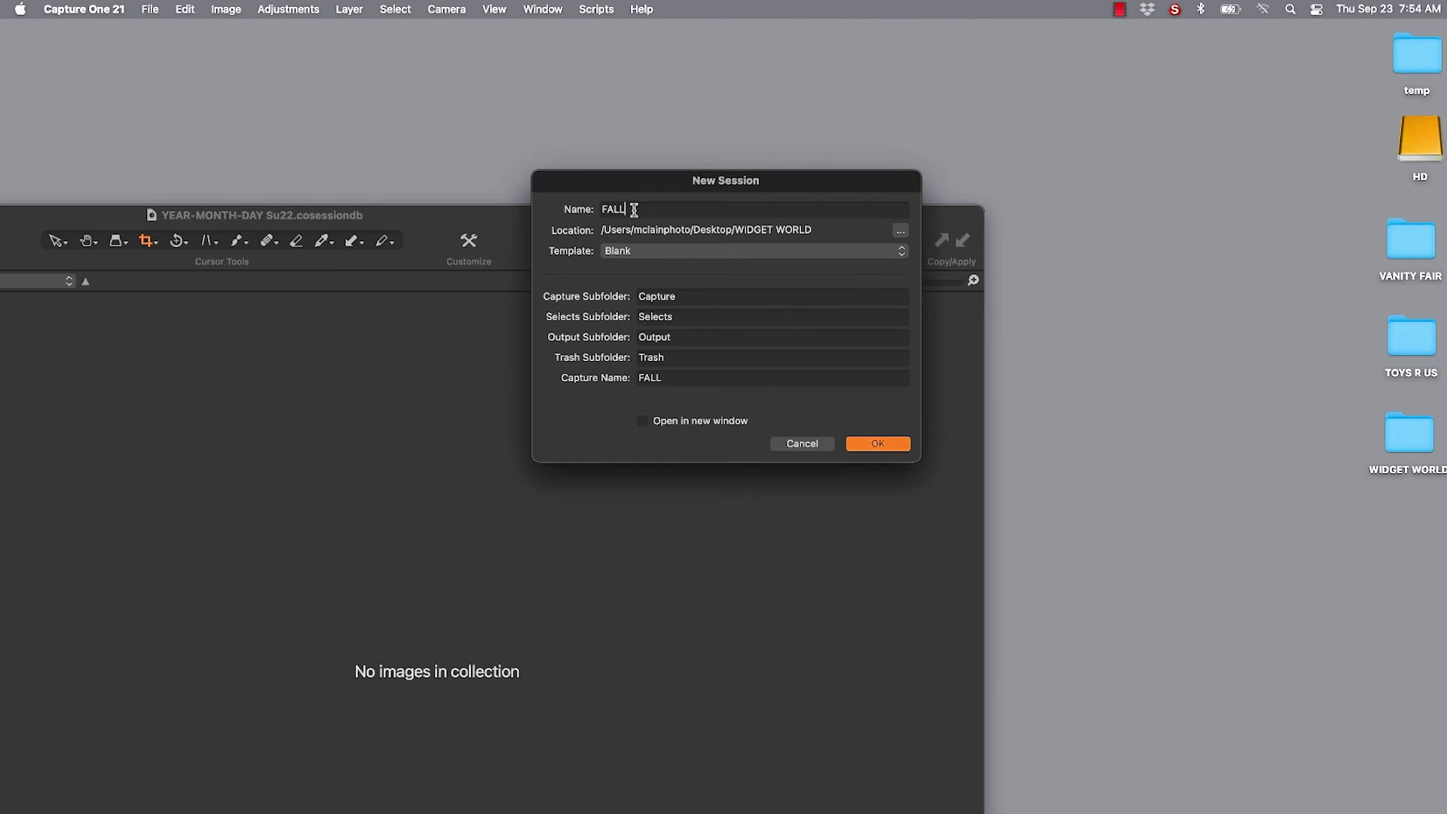
- Prefix the Capture, Selects, Output and Trash subfolder names with FALL and create the session
left_click_drag(636, 211, 525, 212)
key("super+c")
left_click(639, 299)
key("super+v")
type("-")
left_click(639, 320)
key("super+v")
type("-")
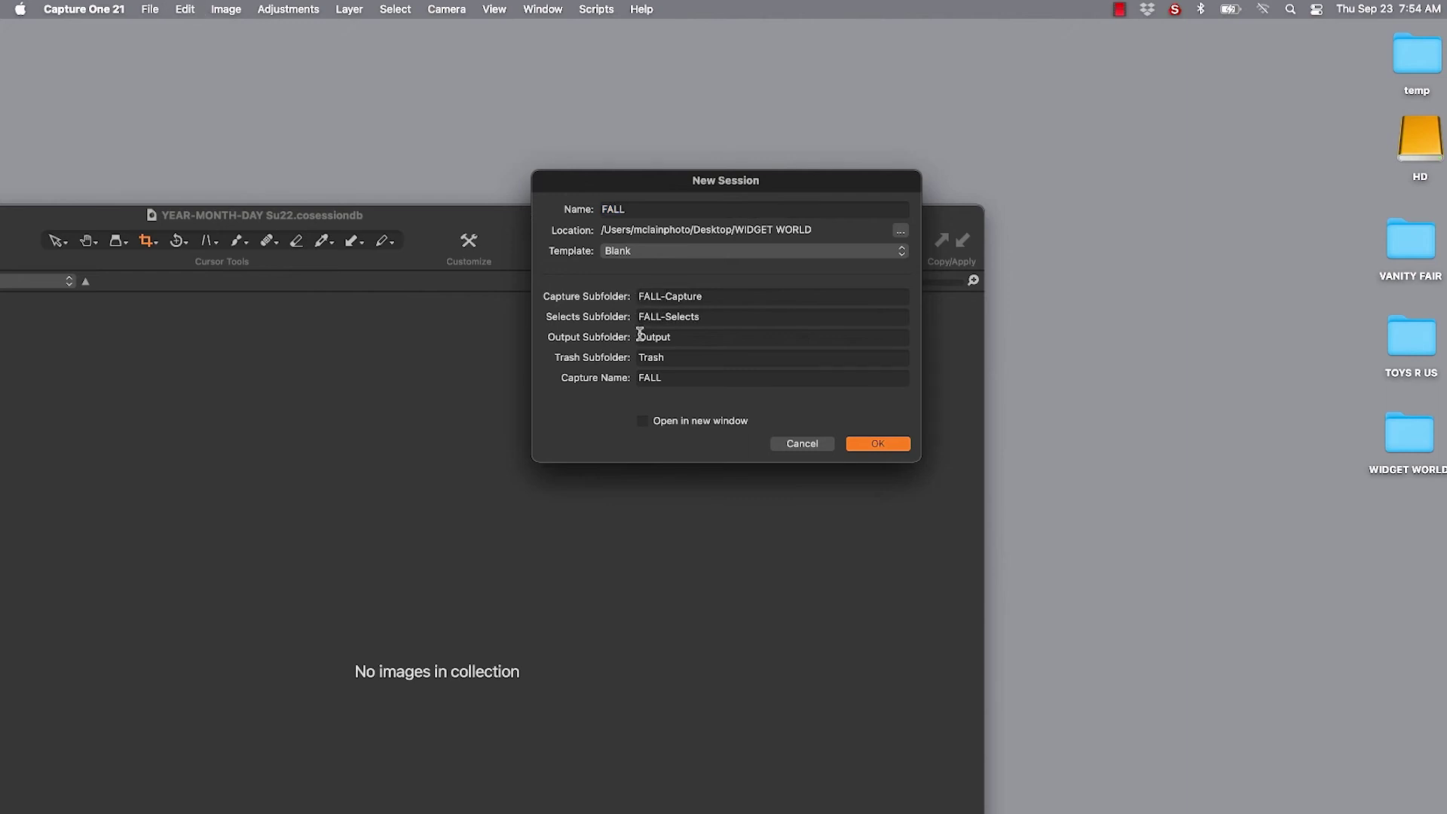
left_click(638, 335)
key("super+v")
type("-")
left_click(639, 357)
key("super+v")
type("-")
left_click(859, 444)
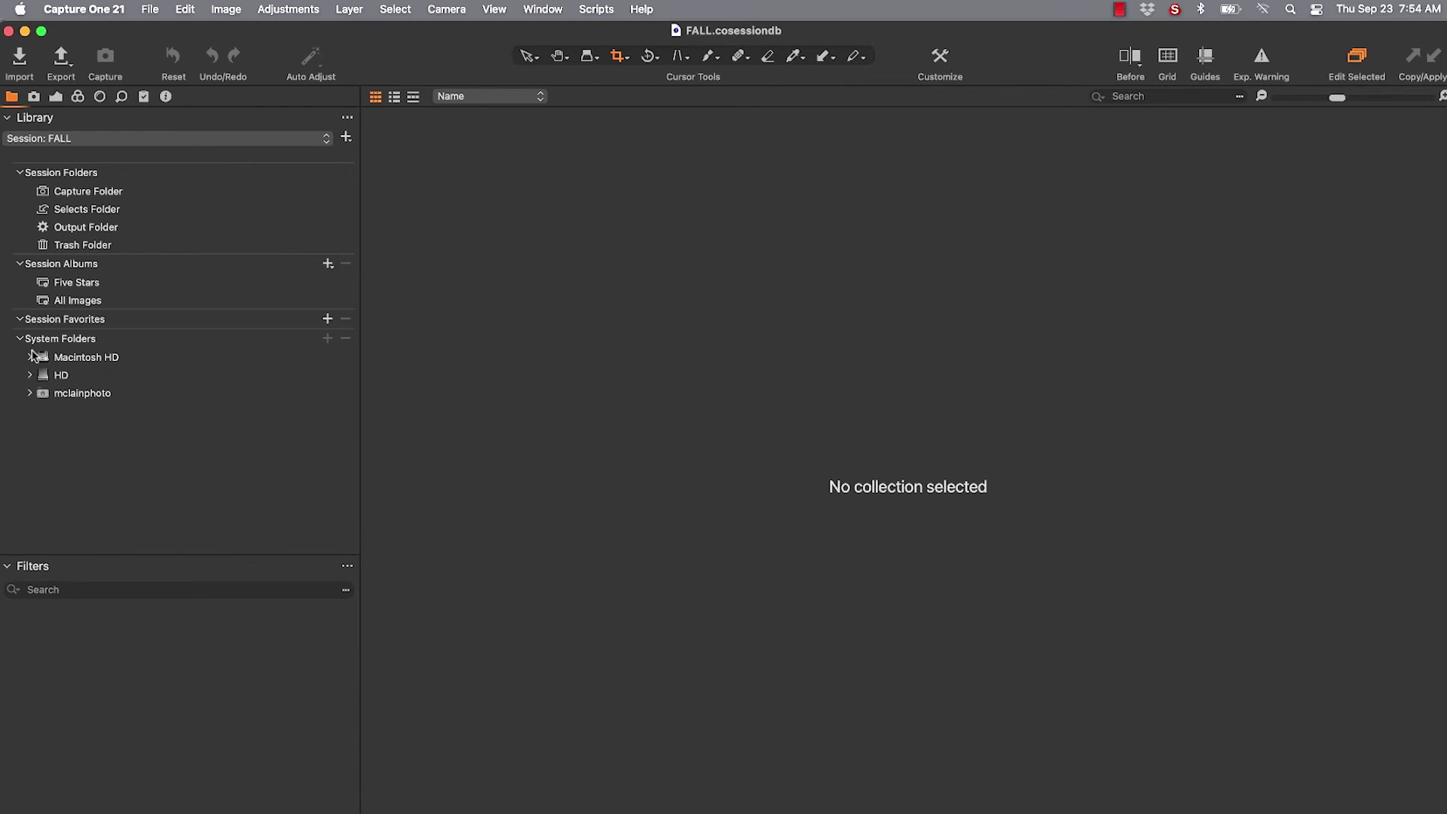
- Expand Macintosh HD > Users > home > Desktop > WIDGET WORLD > FALL in System Folders
left_click(29, 357)
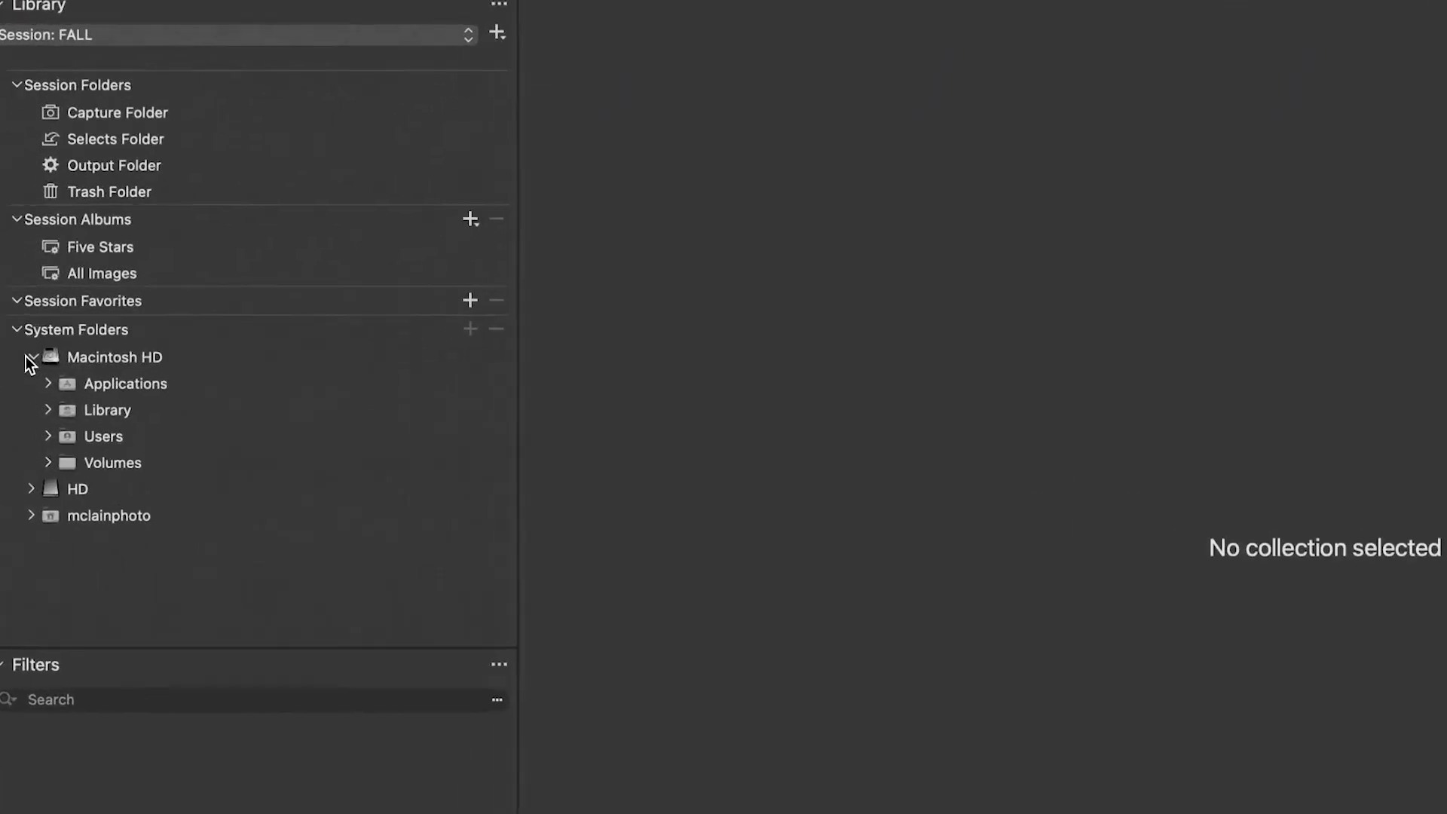
left_click(53, 453)
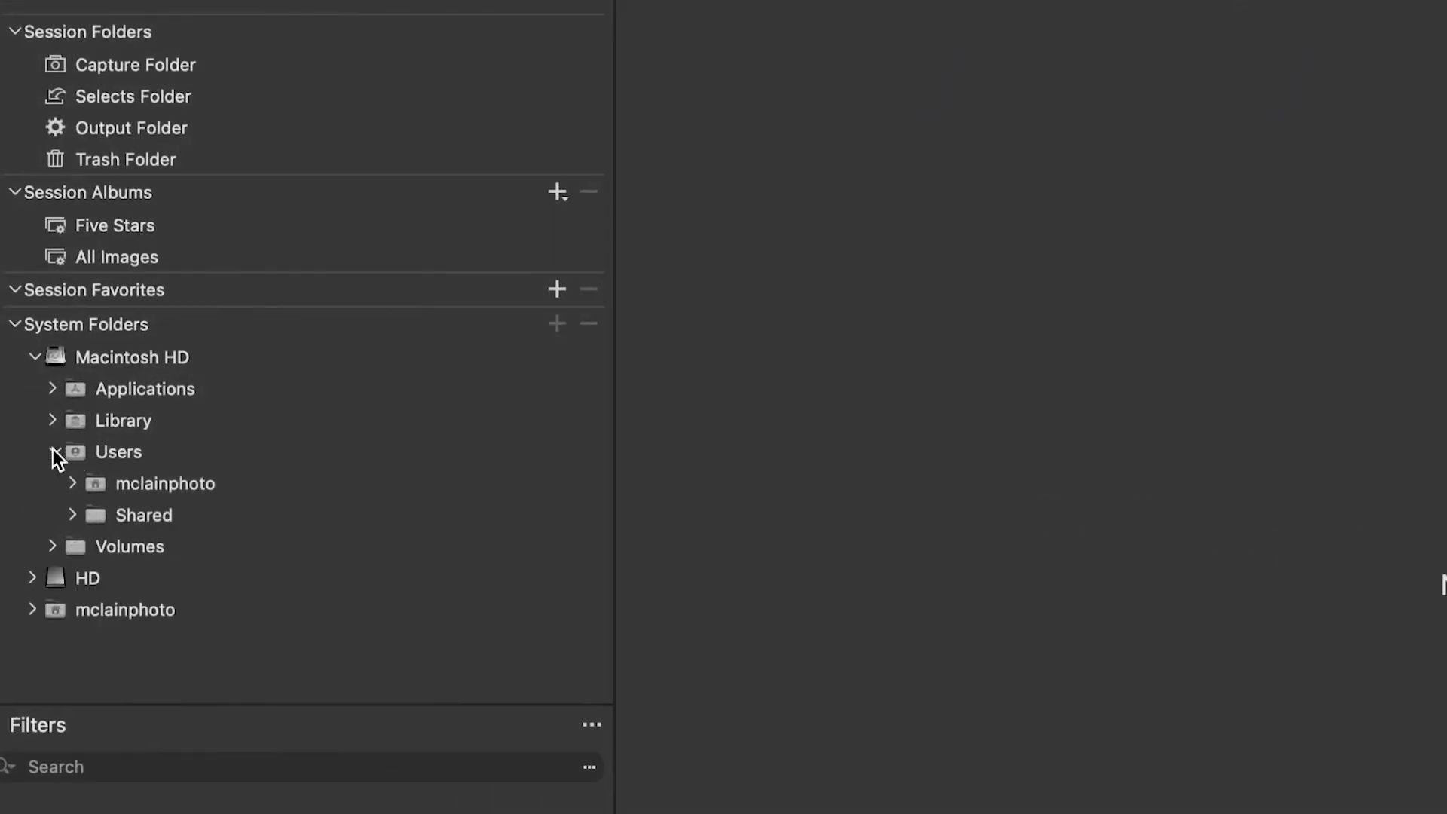
left_click(73, 483)
left_click(91, 578)
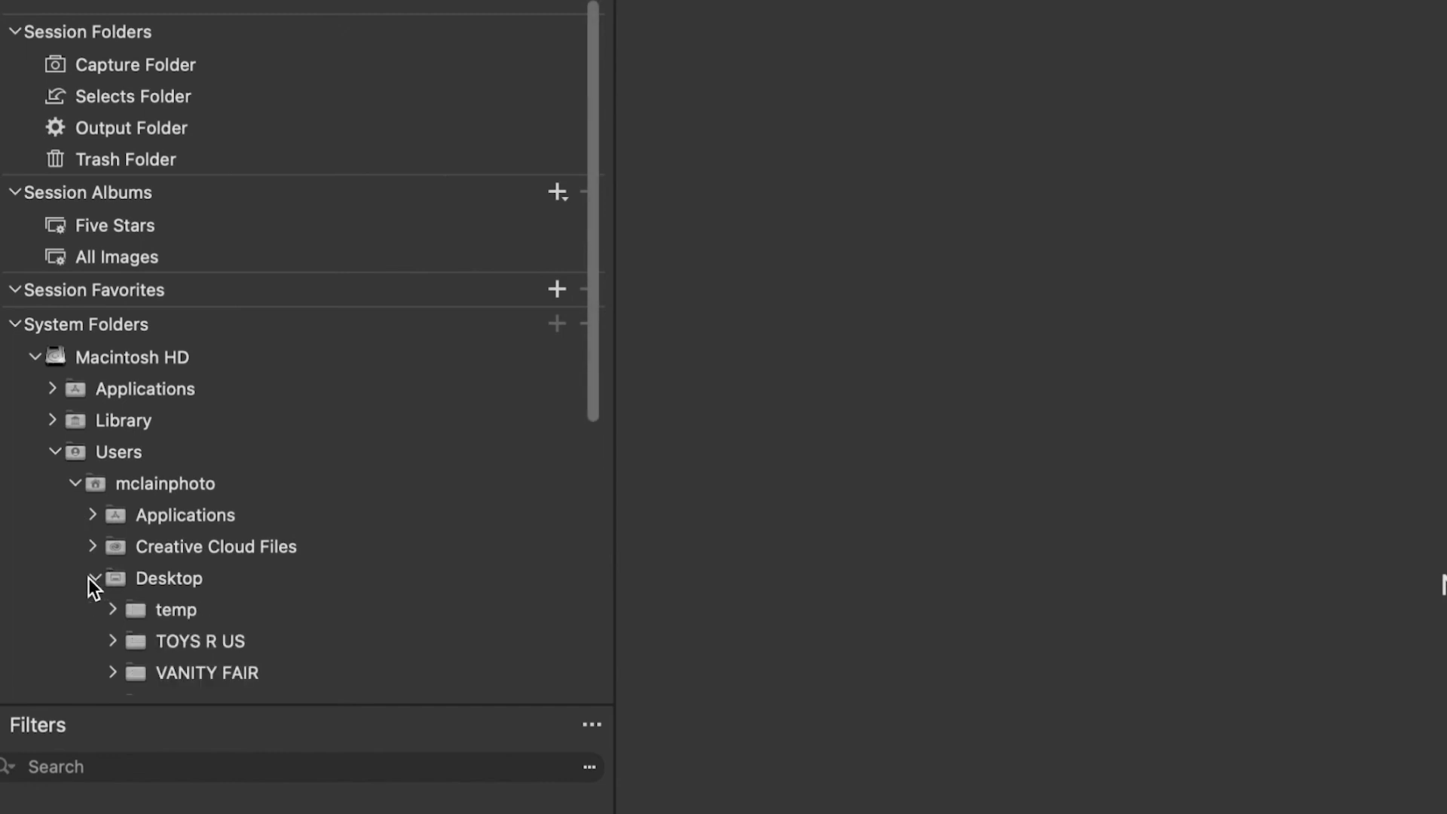
scroll(89, 577, "down", 5)
left_click(135, 515)
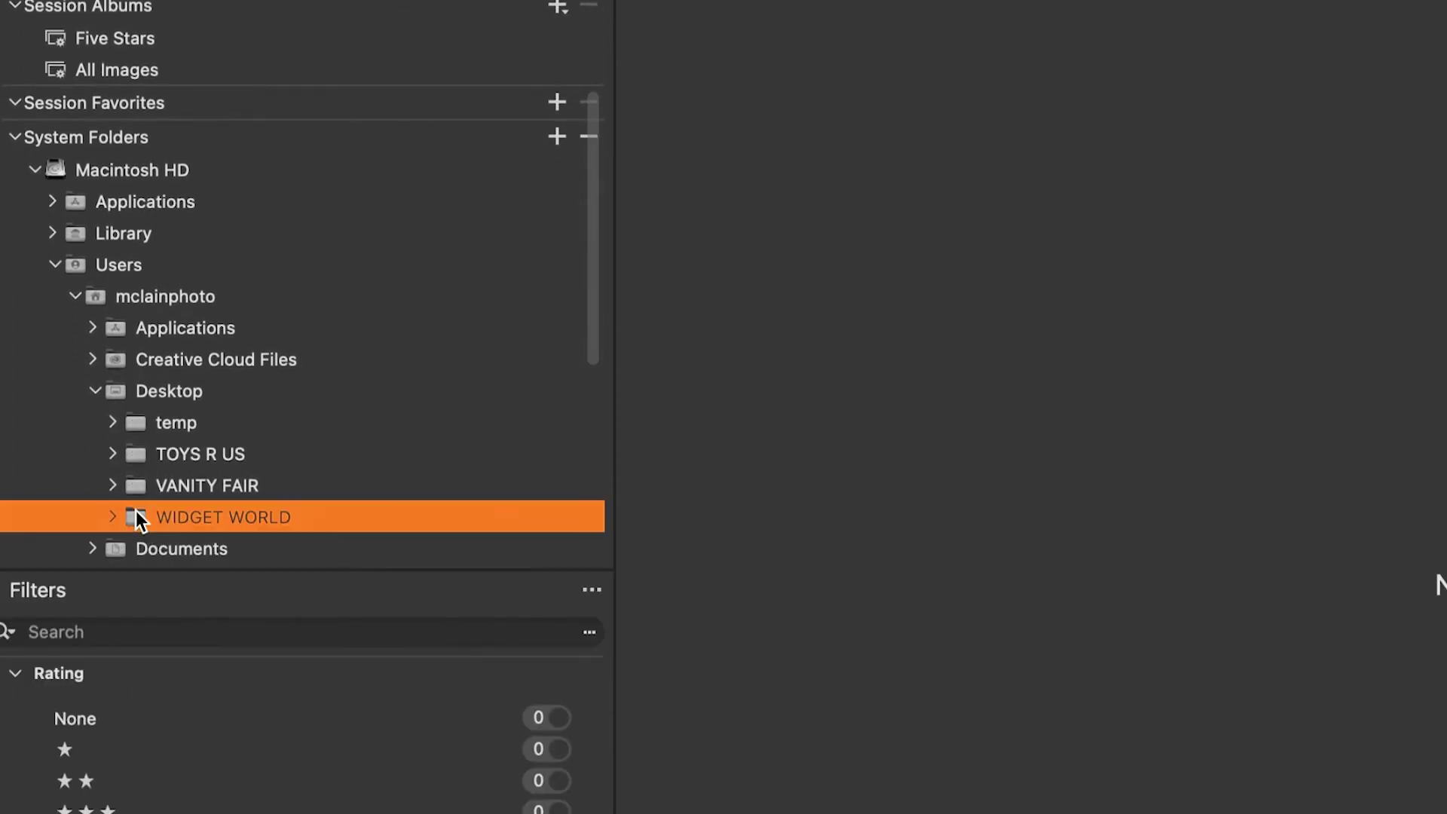
left_click(114, 517)
scroll(191, 471, "down", 5)
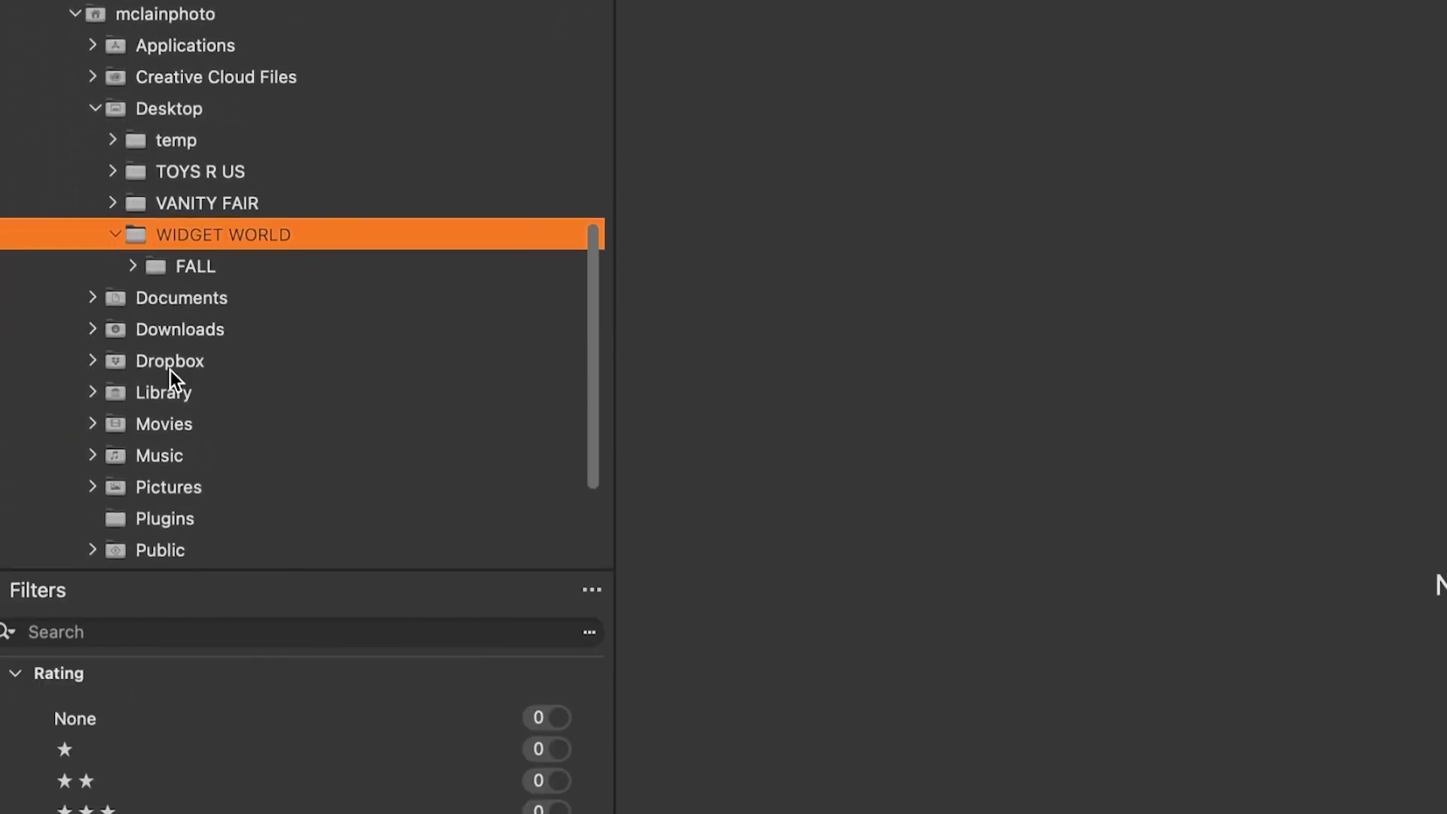
left_click(160, 262)
left_click(134, 266)
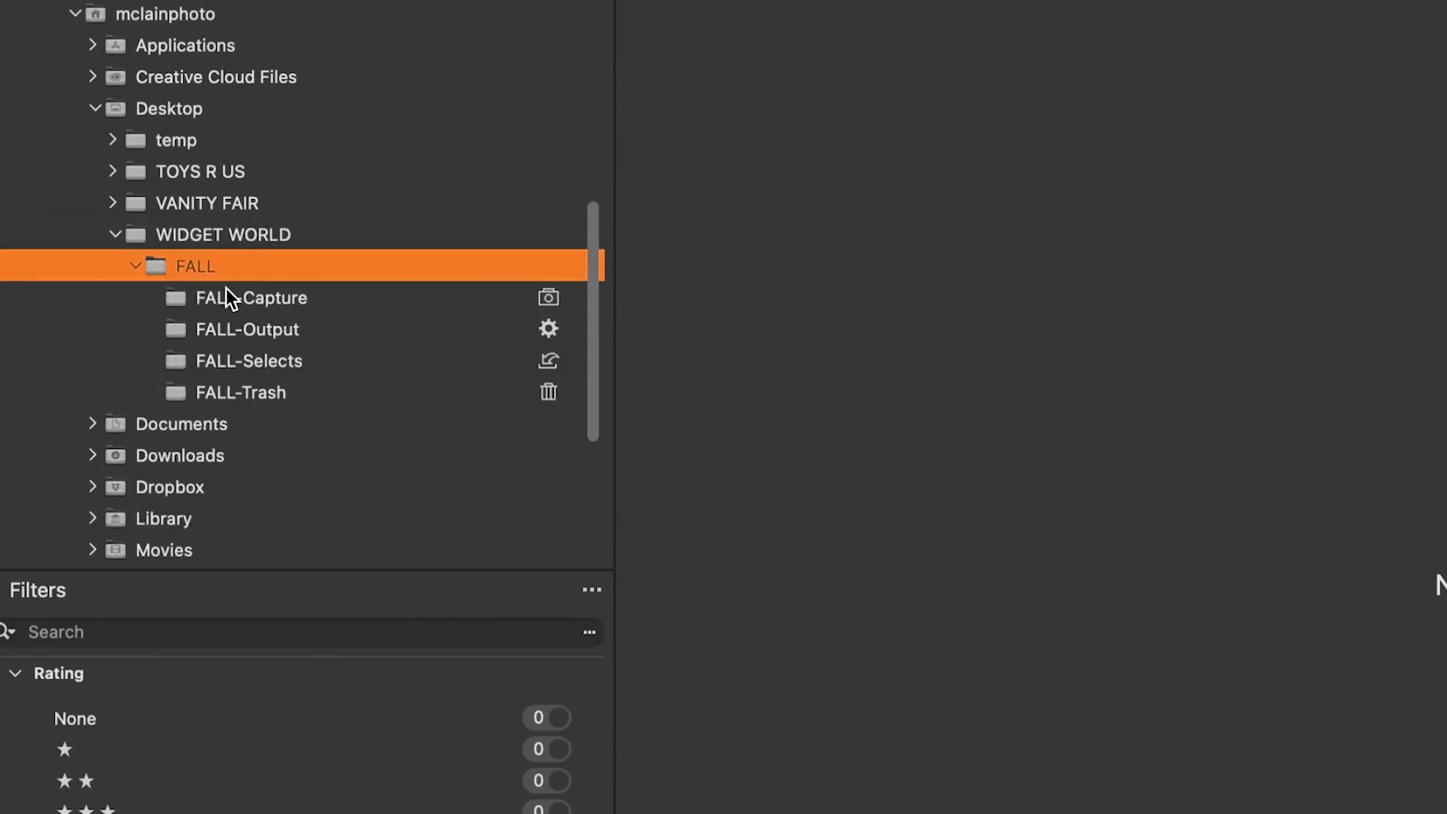
scroll(231, 294, "down", 3)
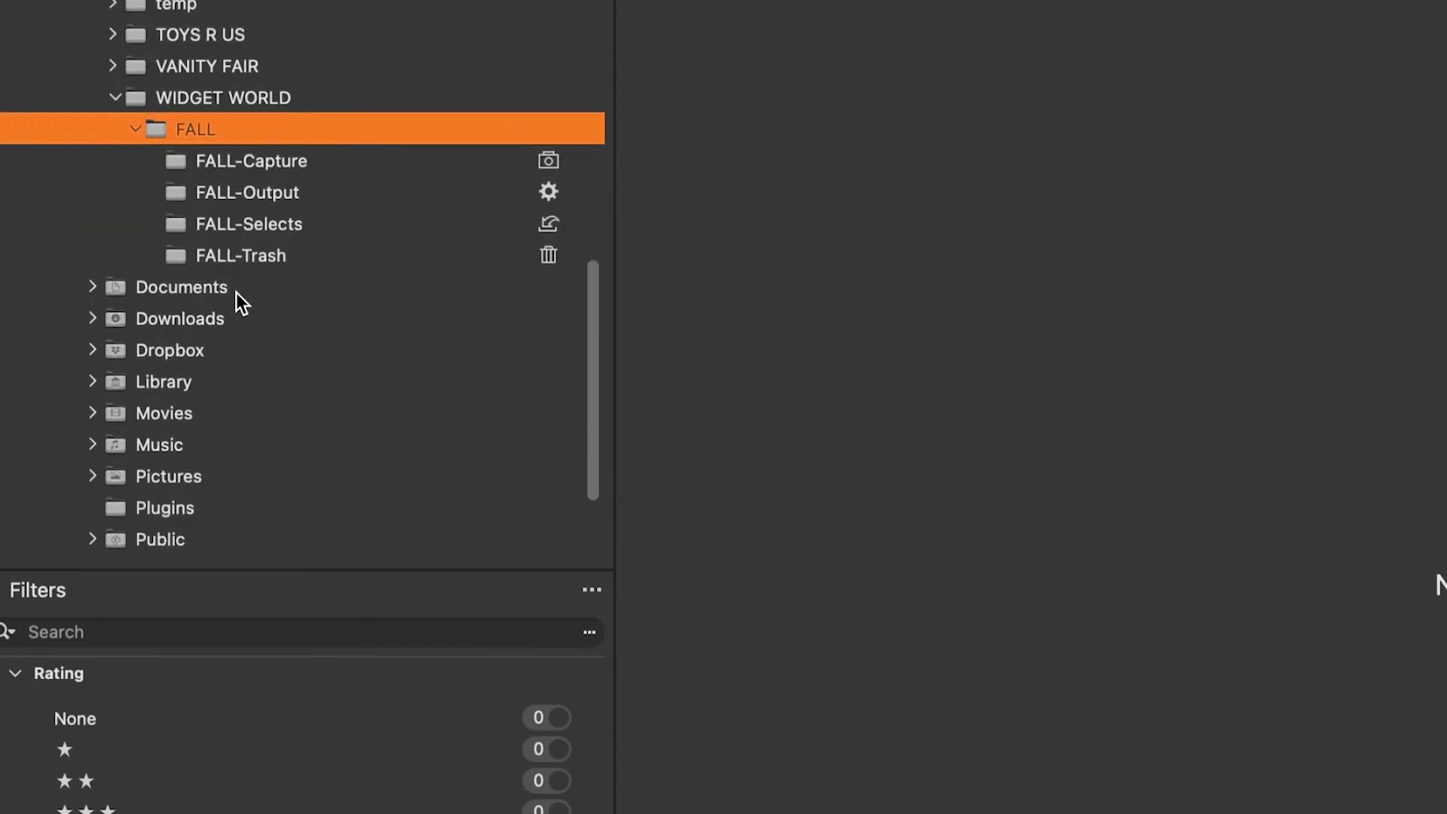
- Create a 3-SIDED WIDGET folder inside FALL-Capture
left_click(284, 155)
right_click(284, 155)
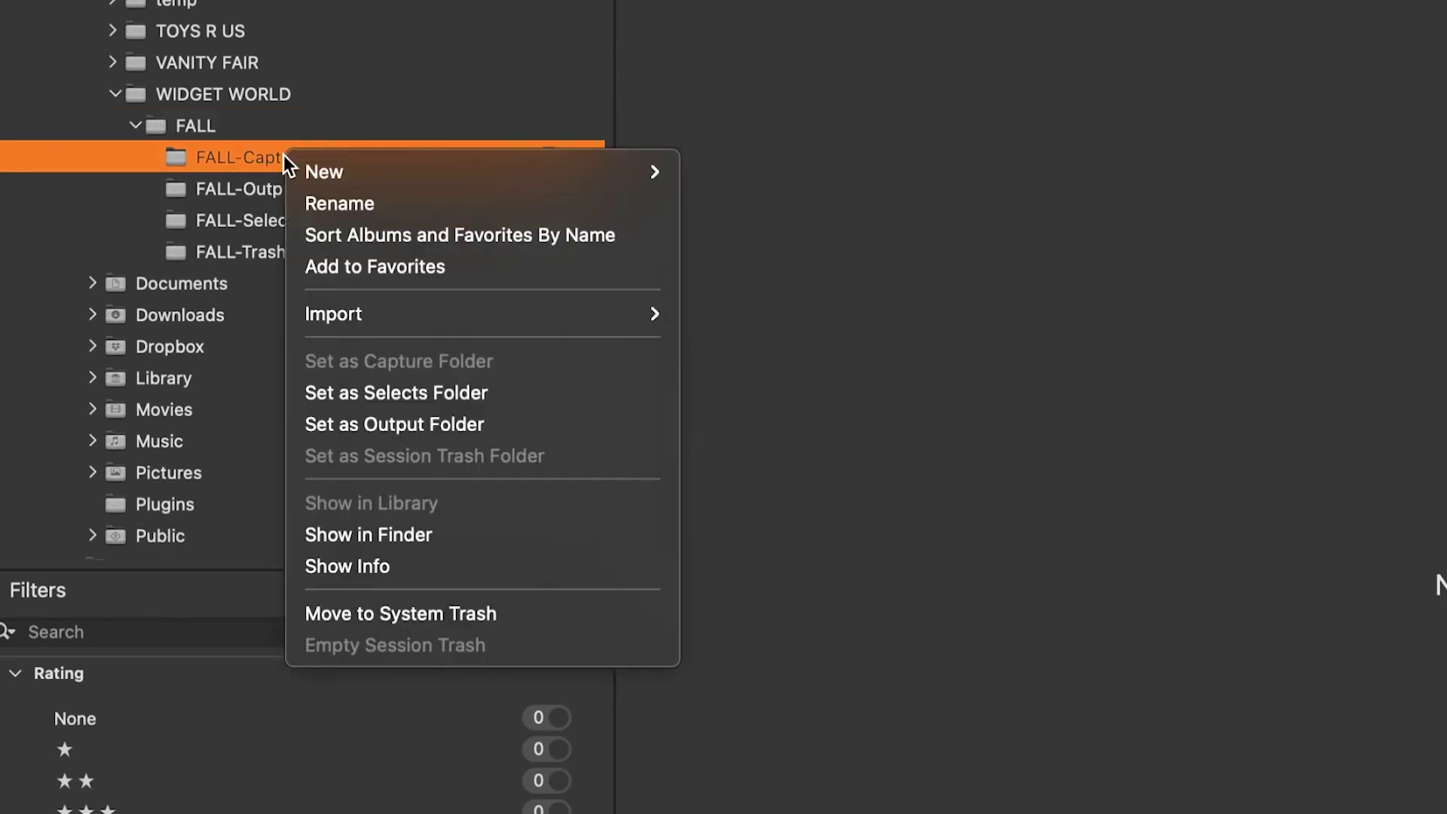
mouse_move(324, 171)
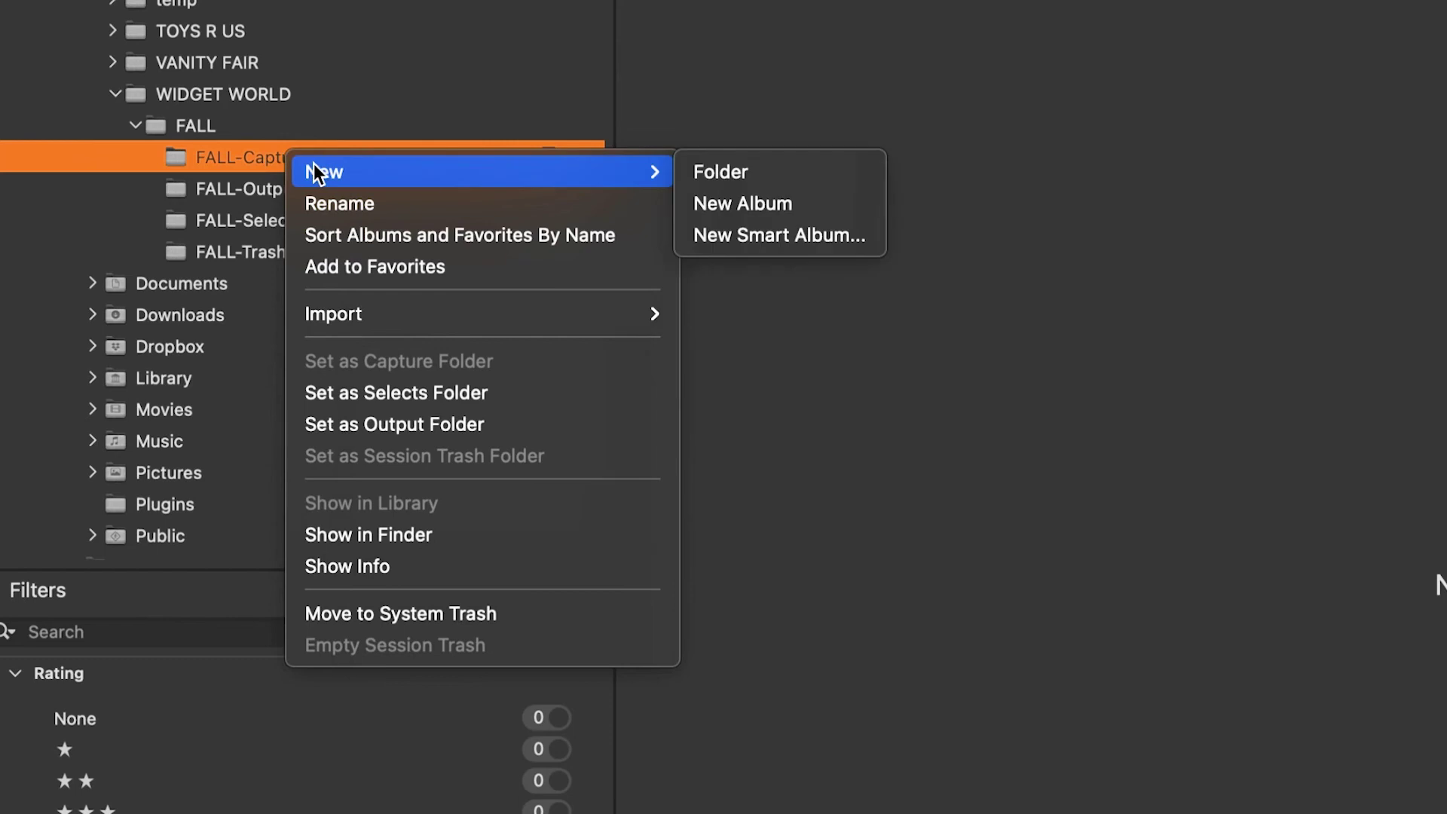
left_click(767, 169)
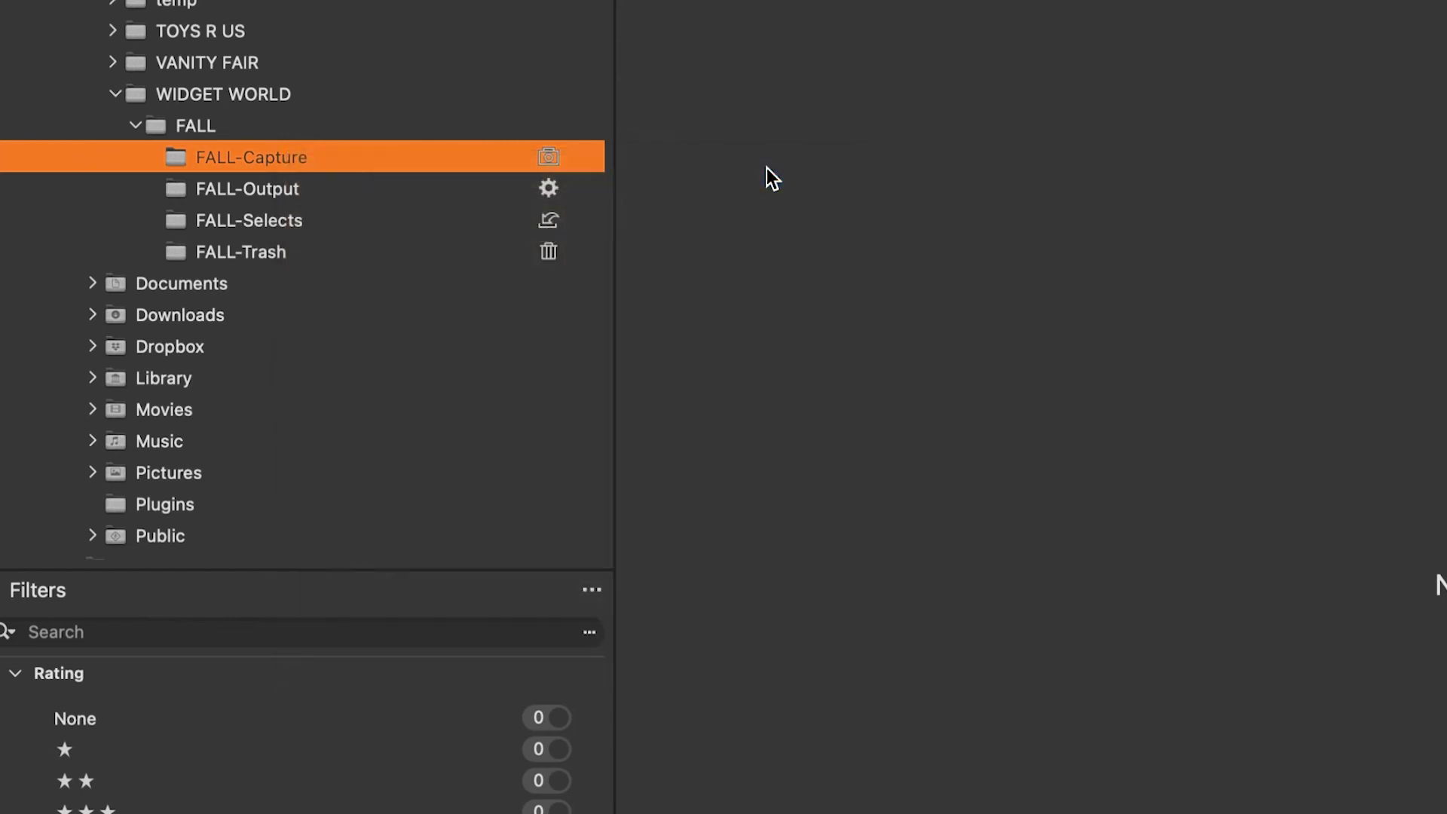
type("3")
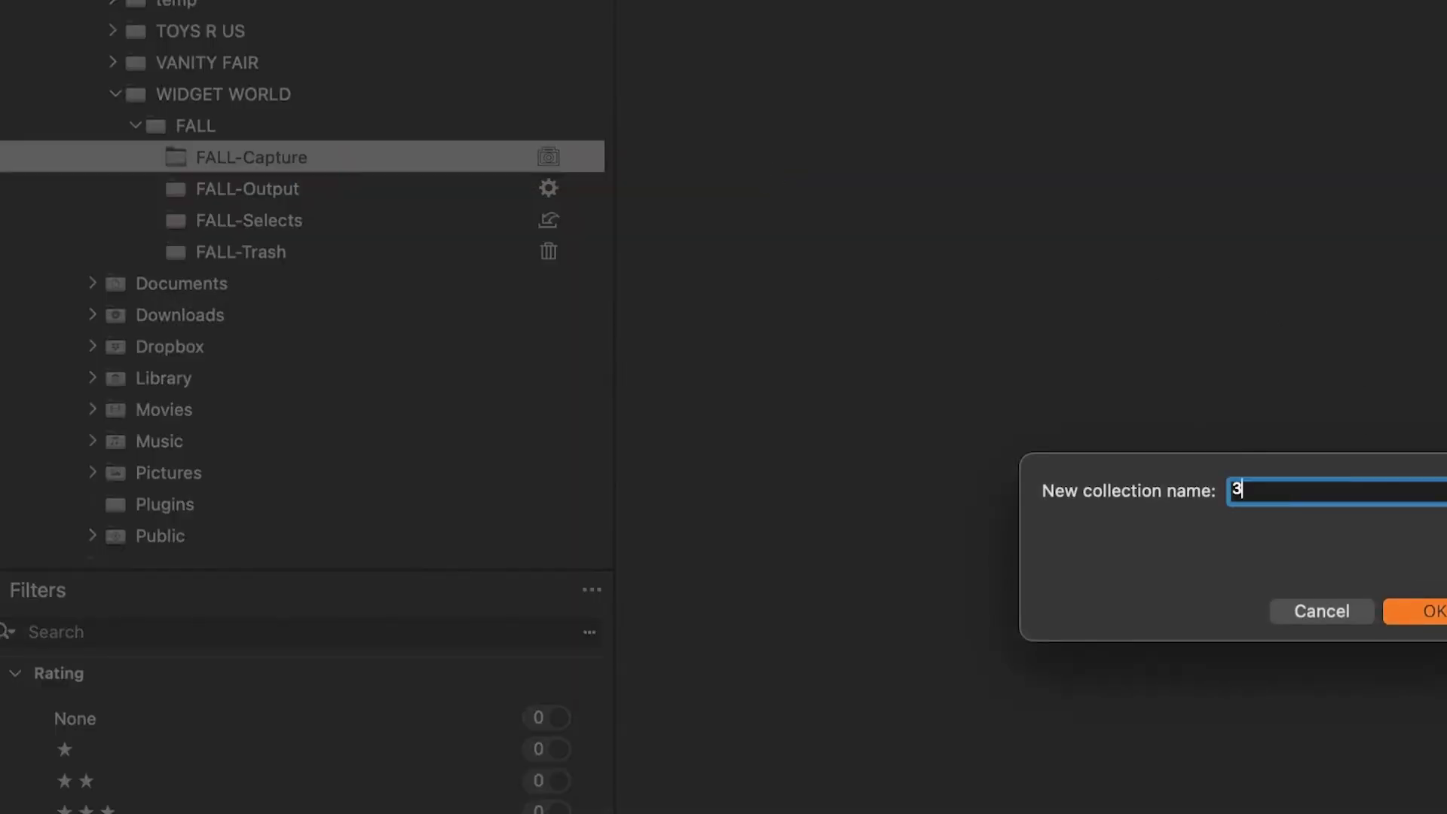
type("-SIDED WI")
type("DGET")
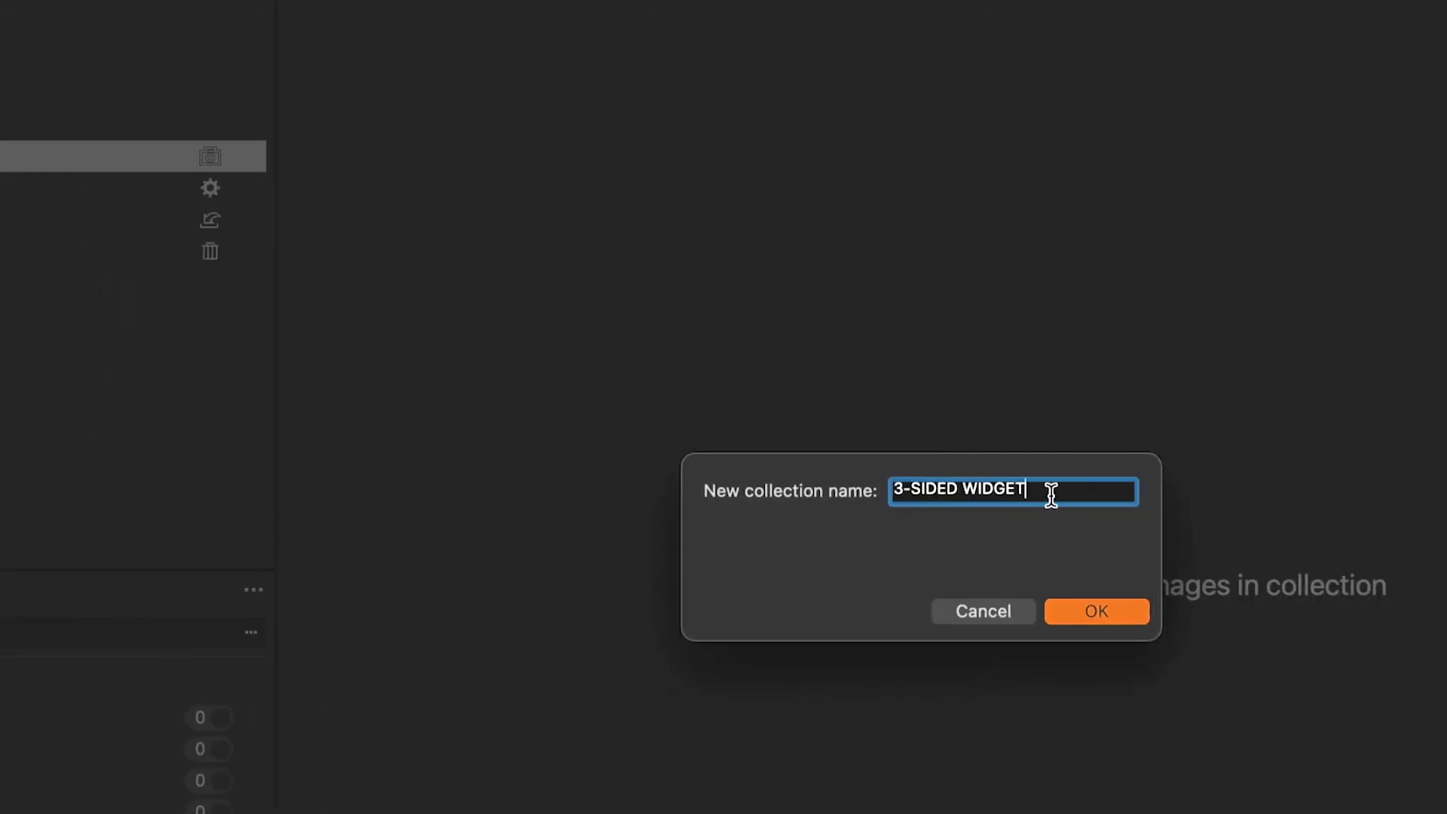
left_click_drag(1049, 490, 826, 473)
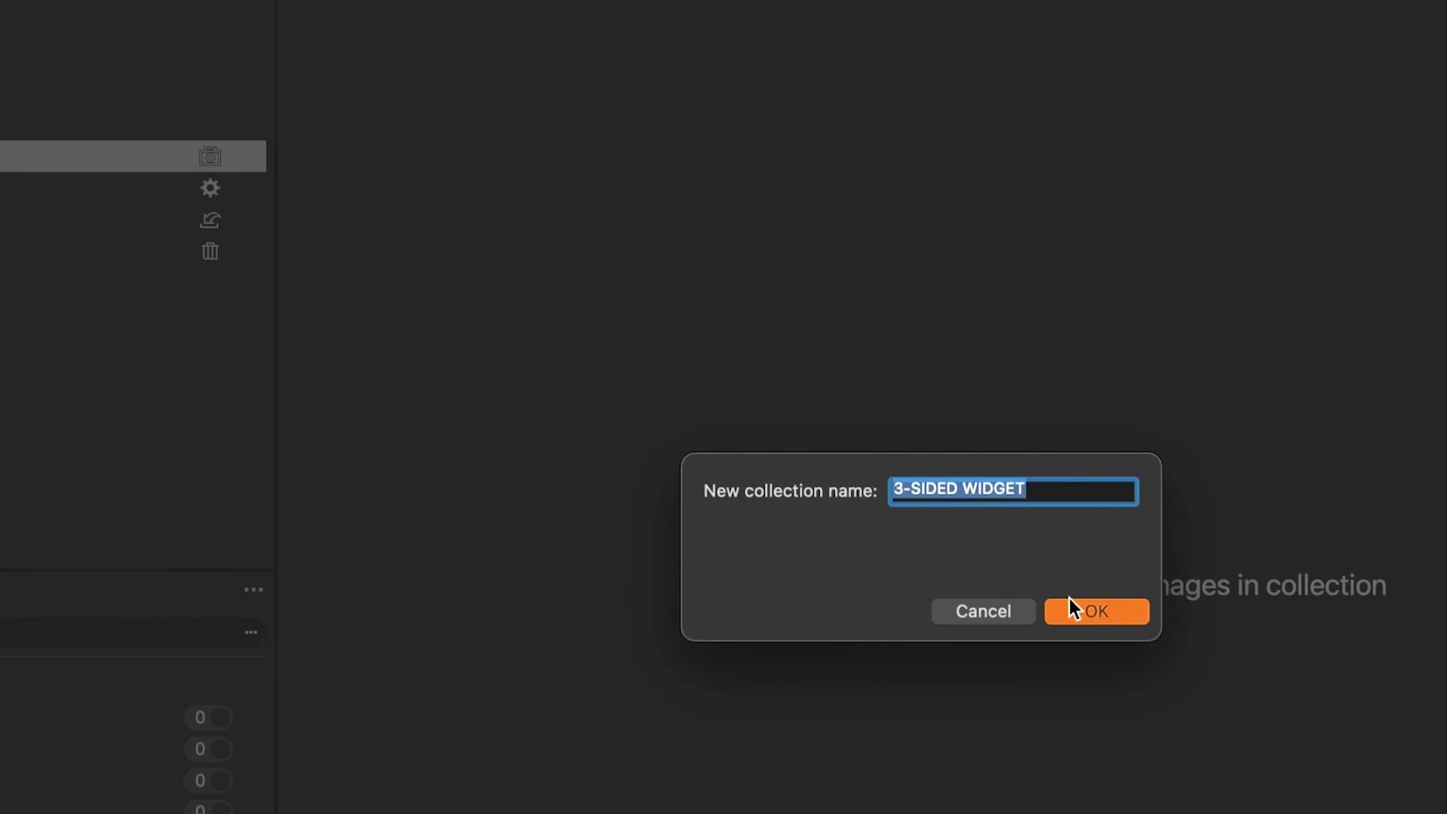
left_click(1082, 607)
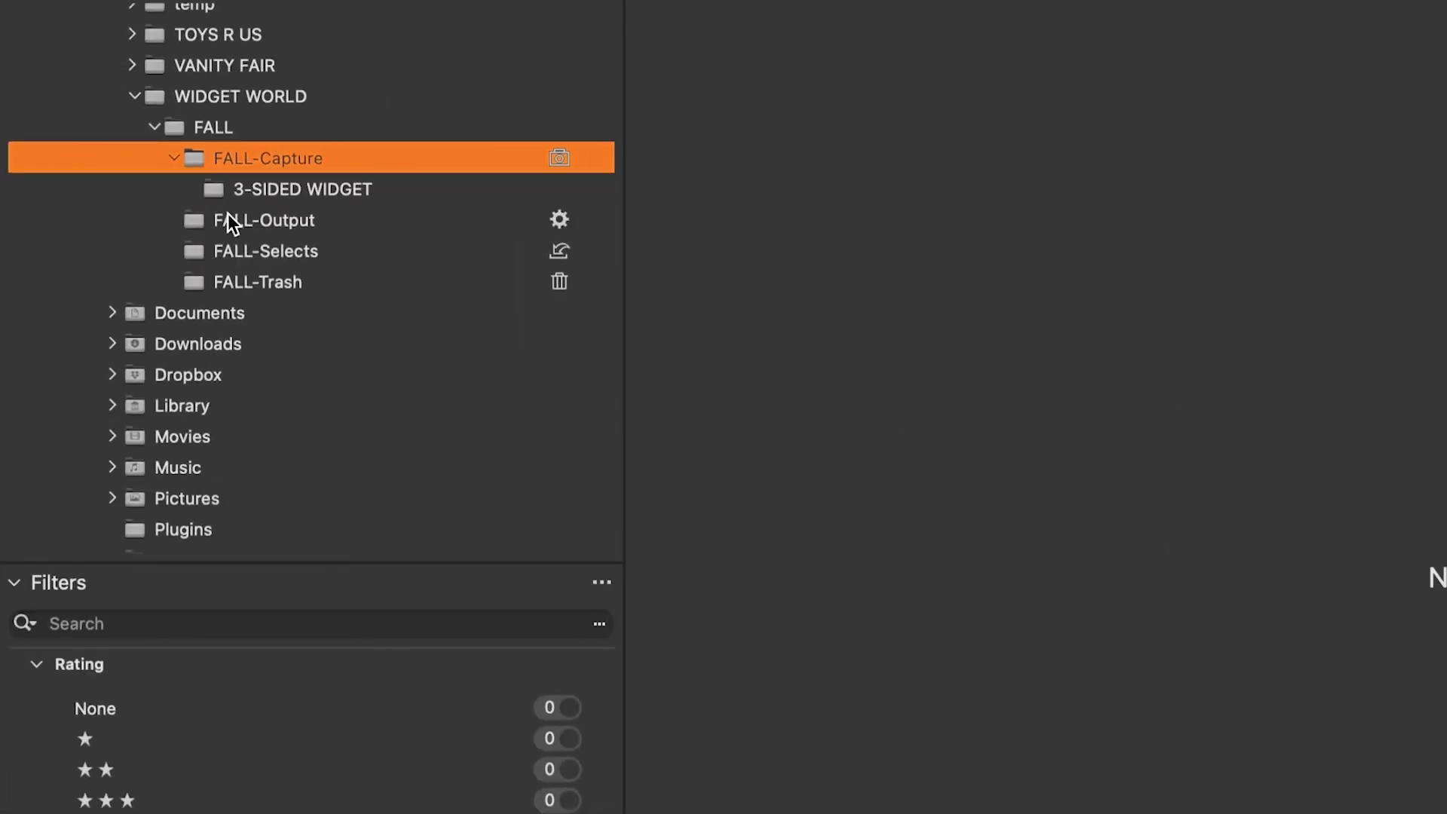
- Create a 3-SIDED WIDGET folder inside FALL-Output
left_click(228, 213)
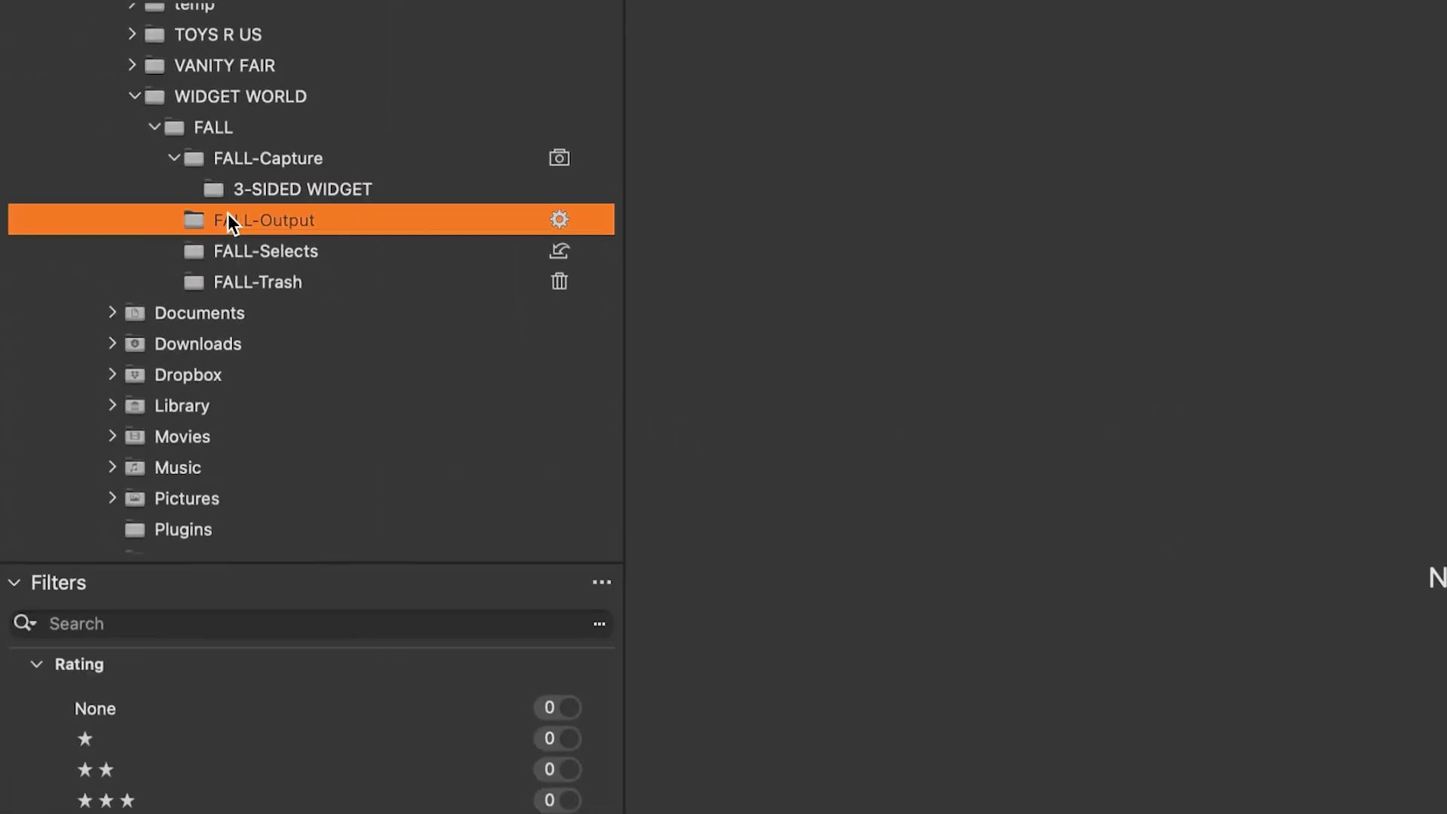
right_click(228, 214)
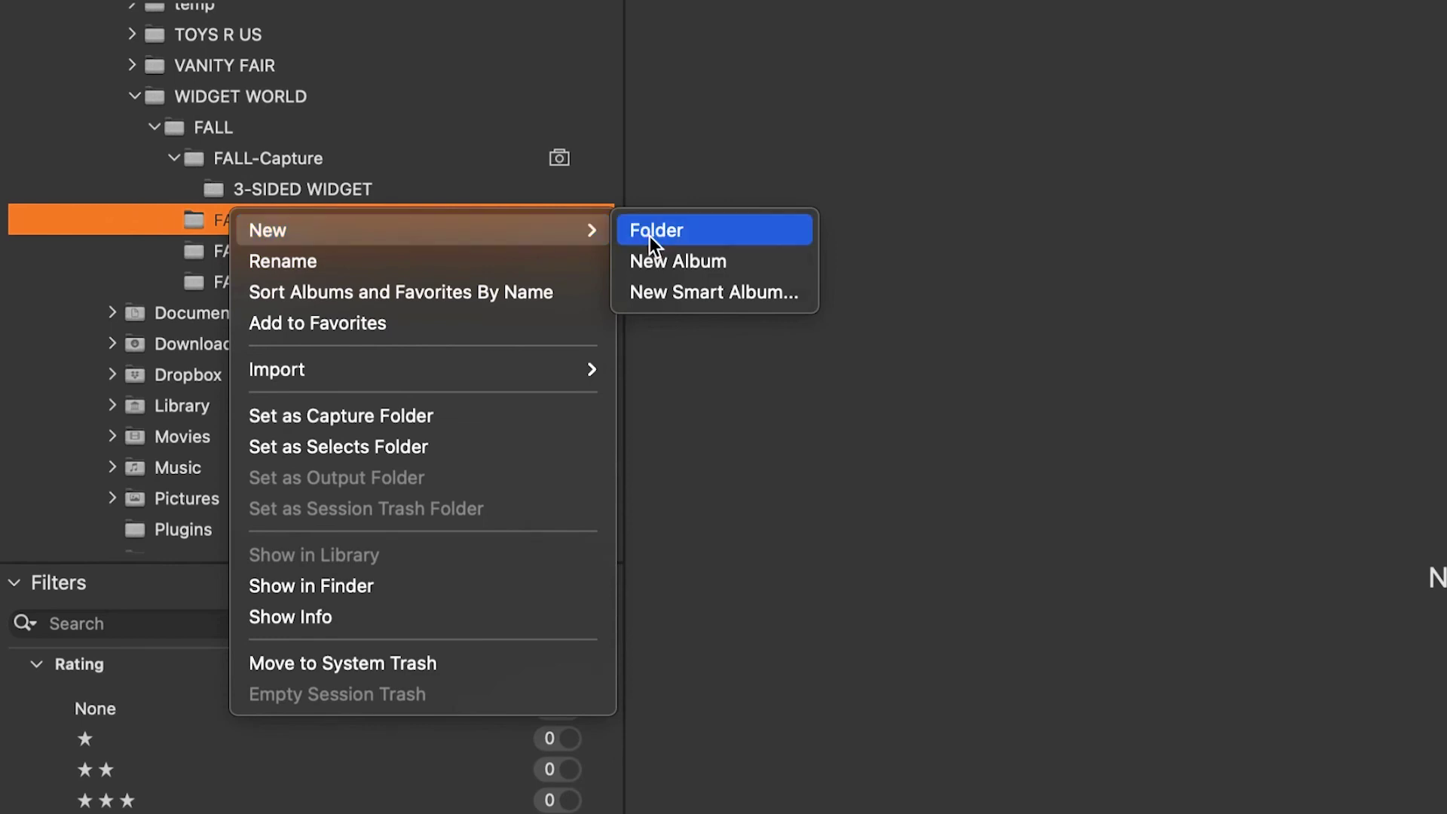
left_click(651, 237)
type("3-SIDED WIDGET")
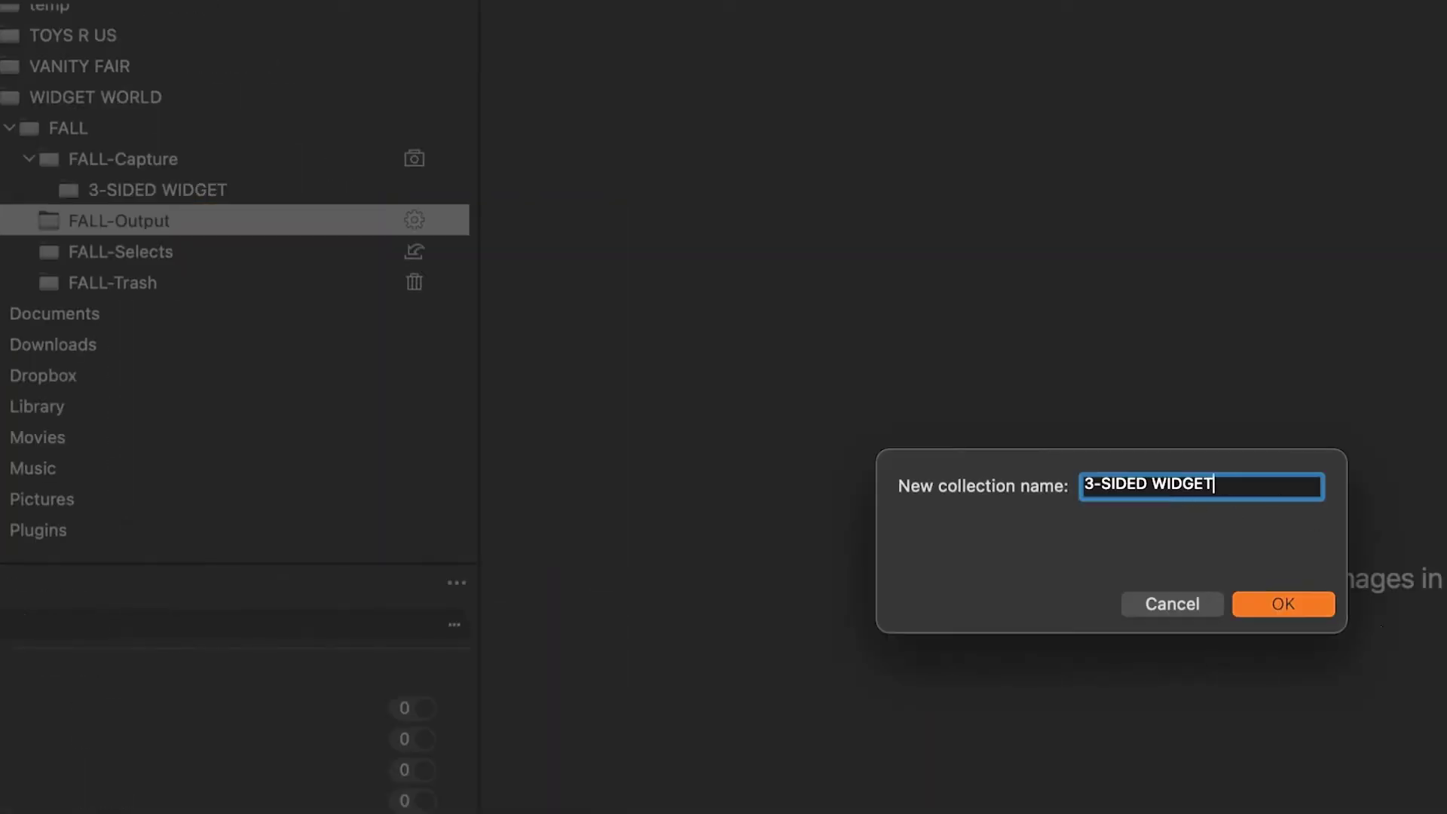
left_click(1427, 602)
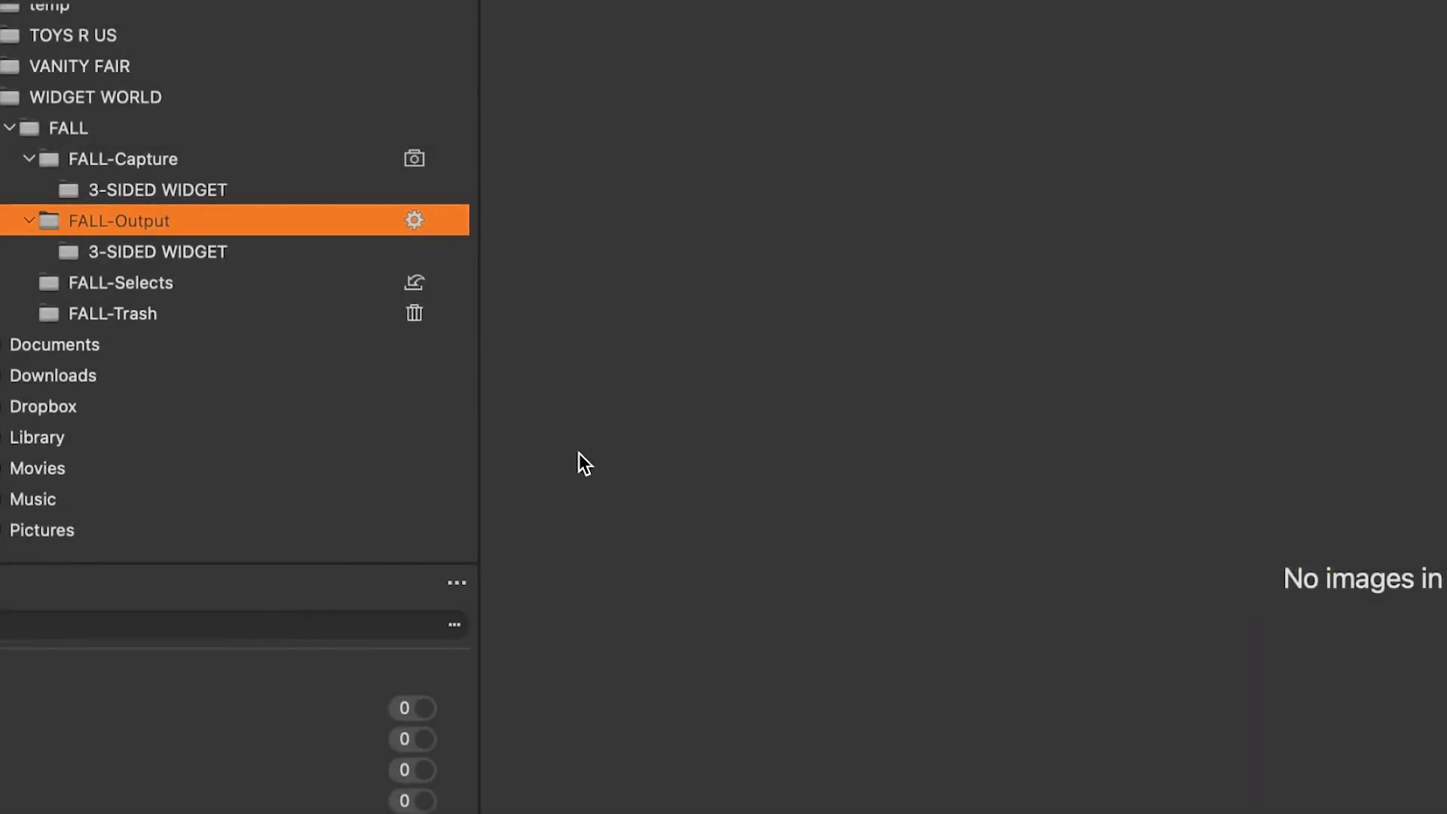
scroll(273, 391, "up", 2)
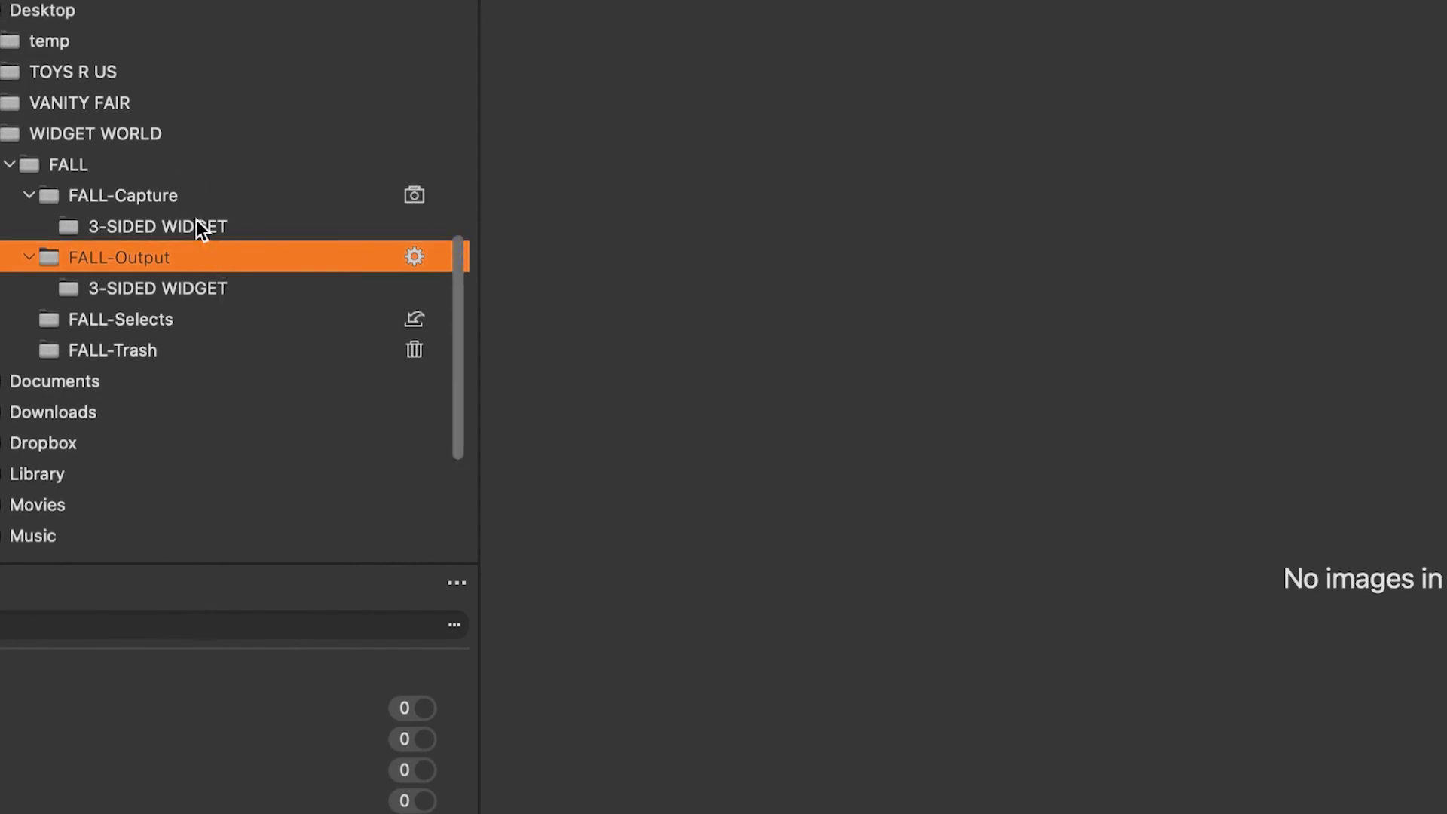
left_click(199, 228)
- Make the 3-SIDED WIDGET subfolders the capture folder (FALL-Capture) and output folder (FALL-Output)
right_click(196, 223)
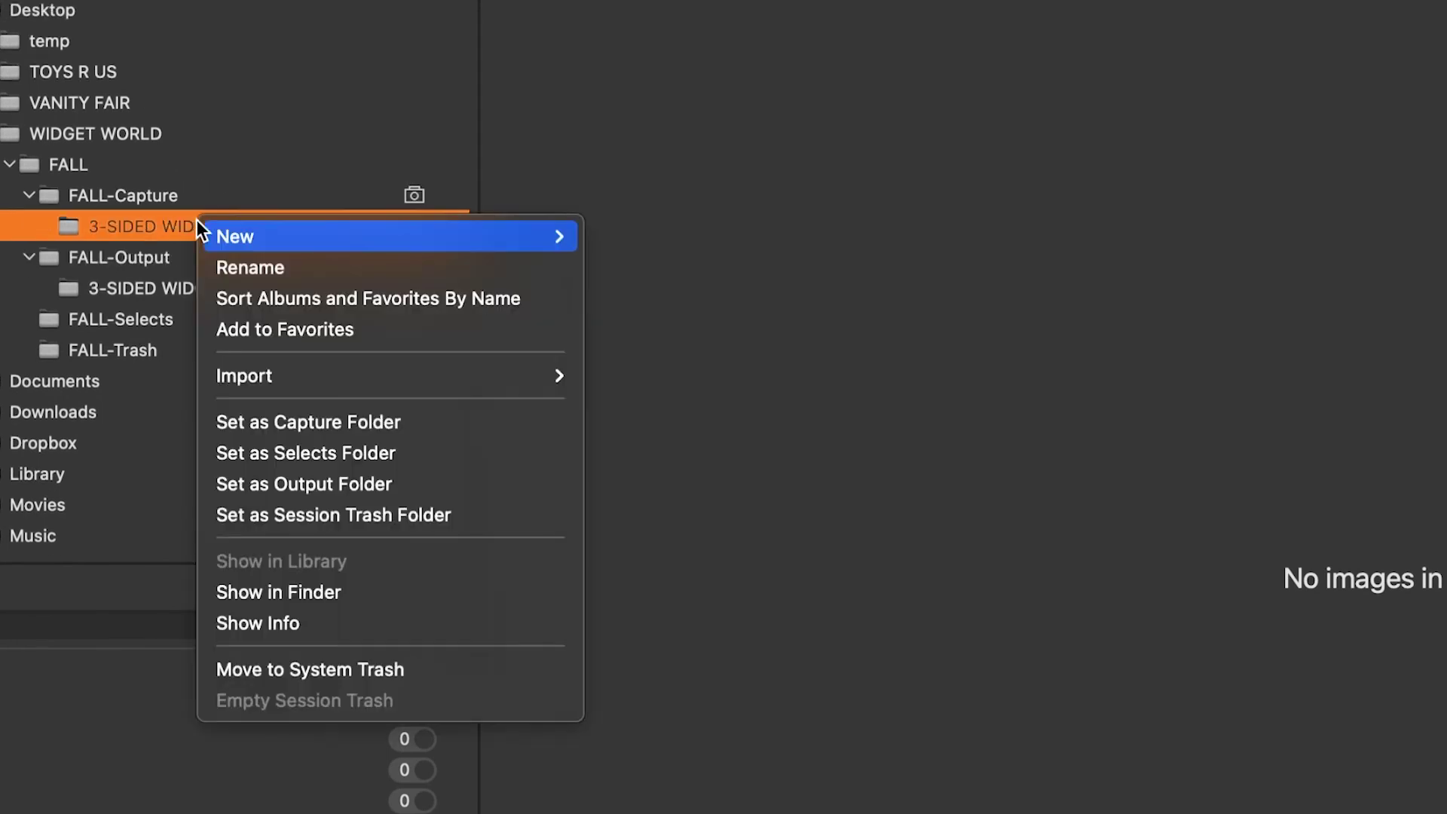
left_click(319, 425)
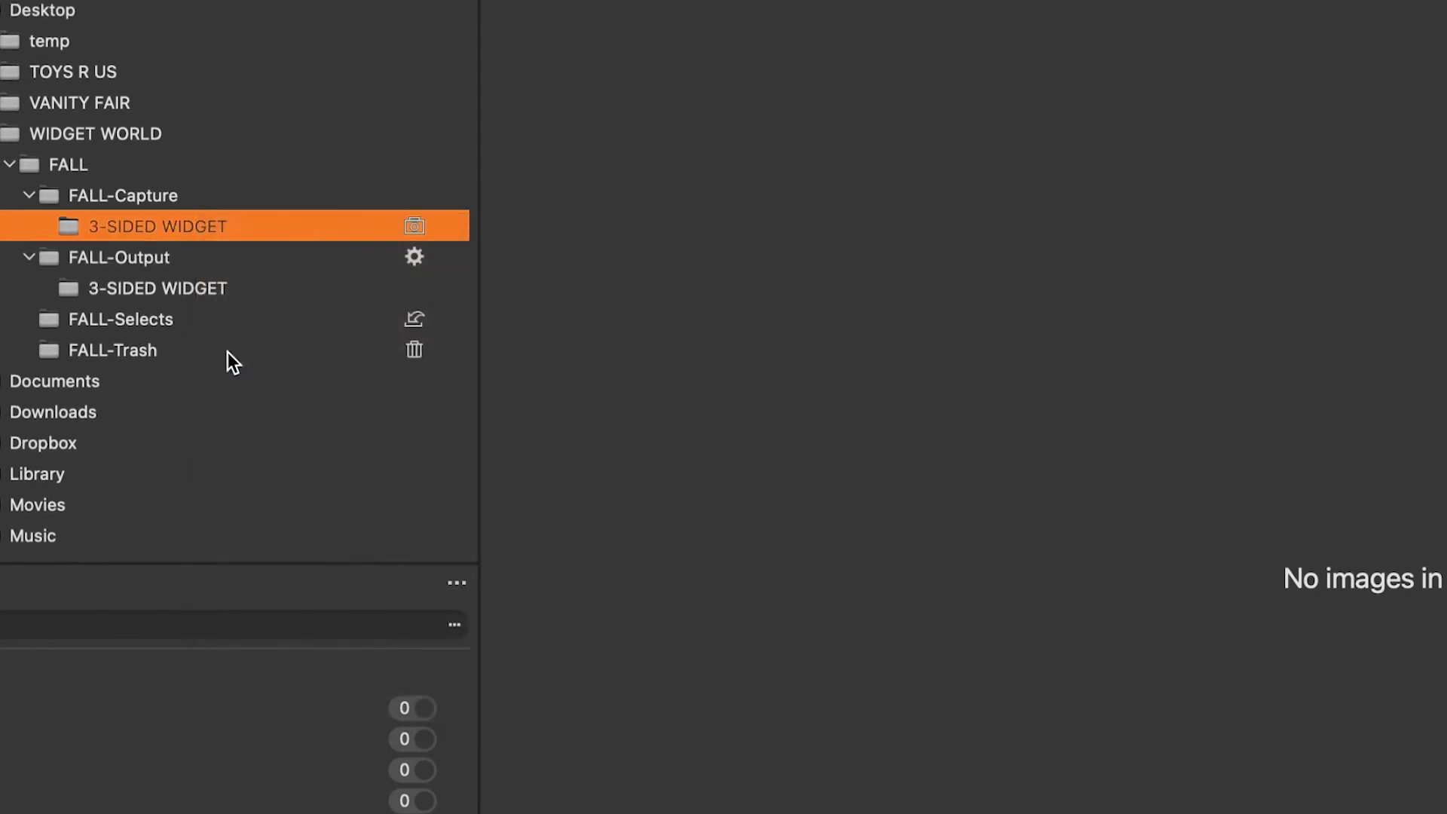
left_click(176, 286)
right_click(178, 286)
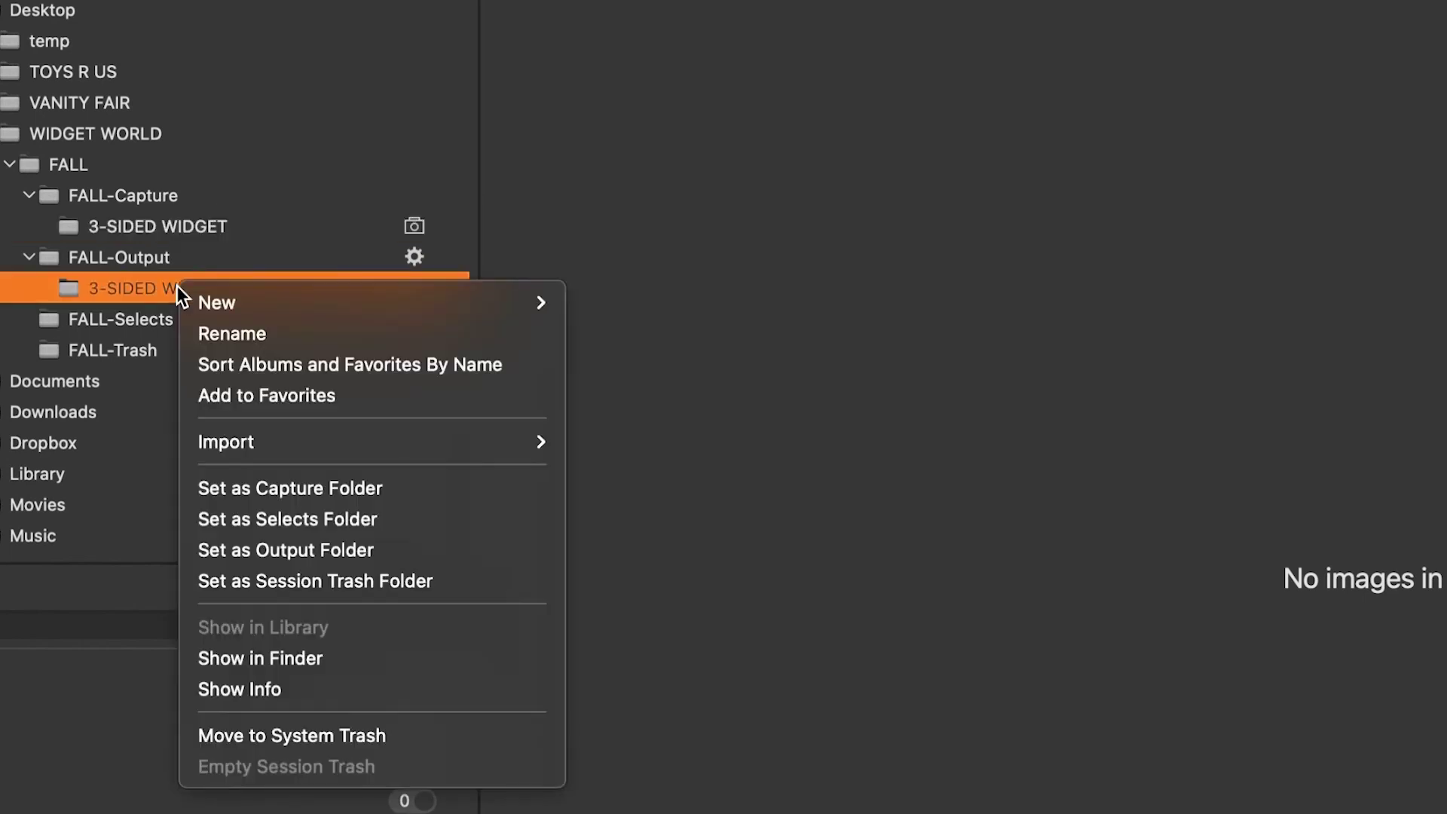
left_click(297, 547)
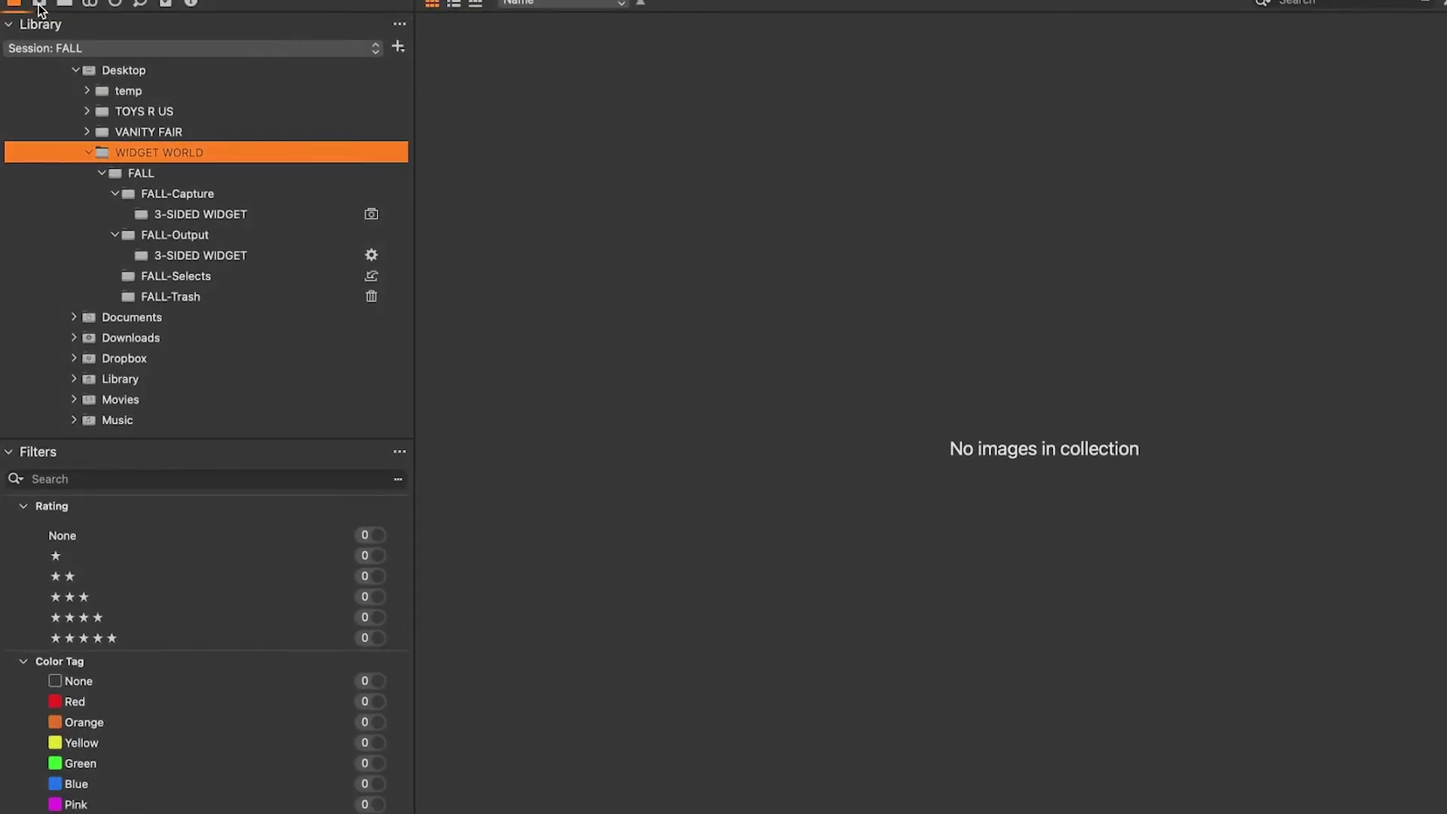
- In the Capture tab, set Next Capture Naming to 3-SIDED WIDGET and delete the Camera Counter token
left_click(39, 5)
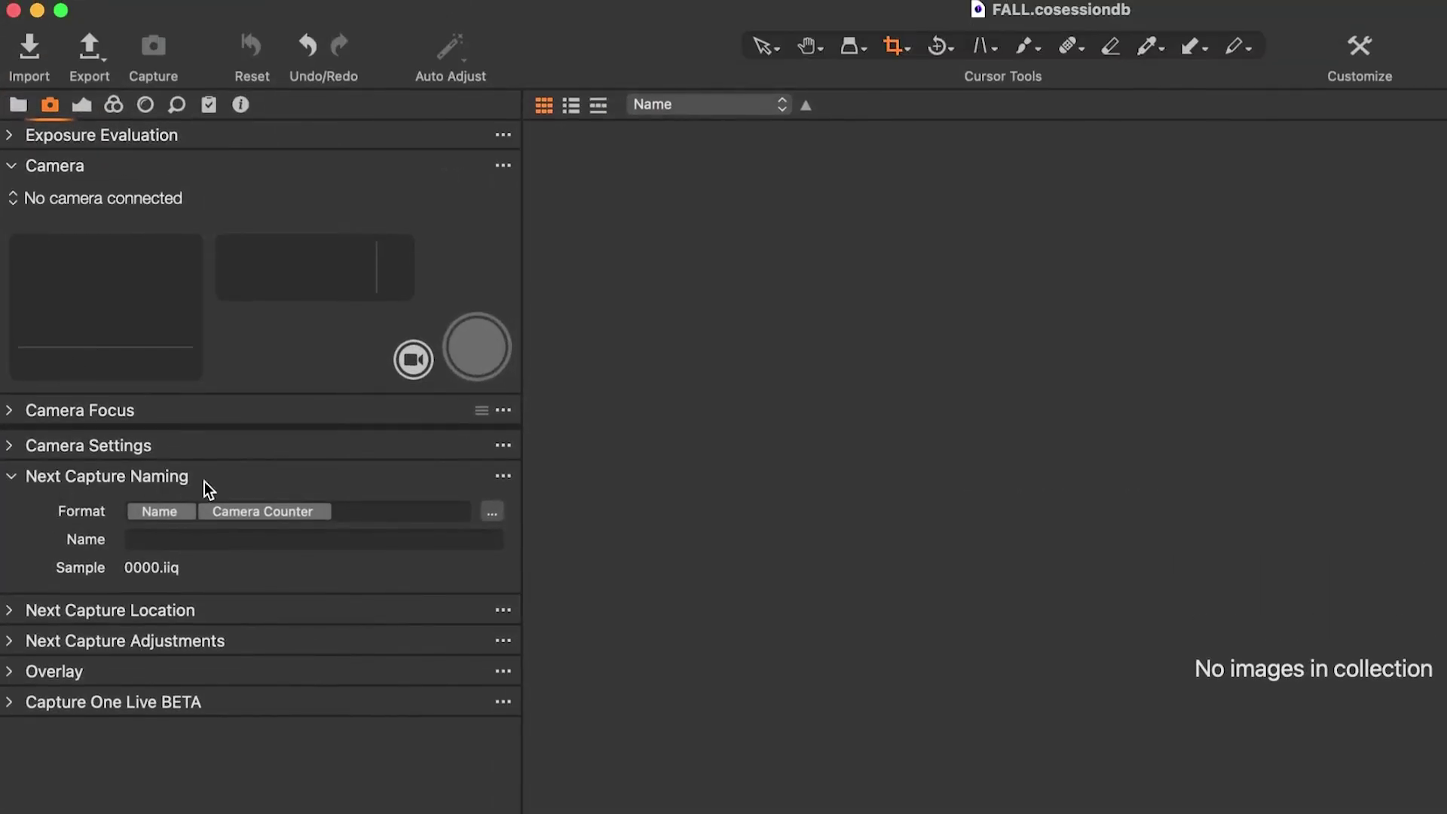
left_click(209, 540)
type("3-SIDED WIDGET")
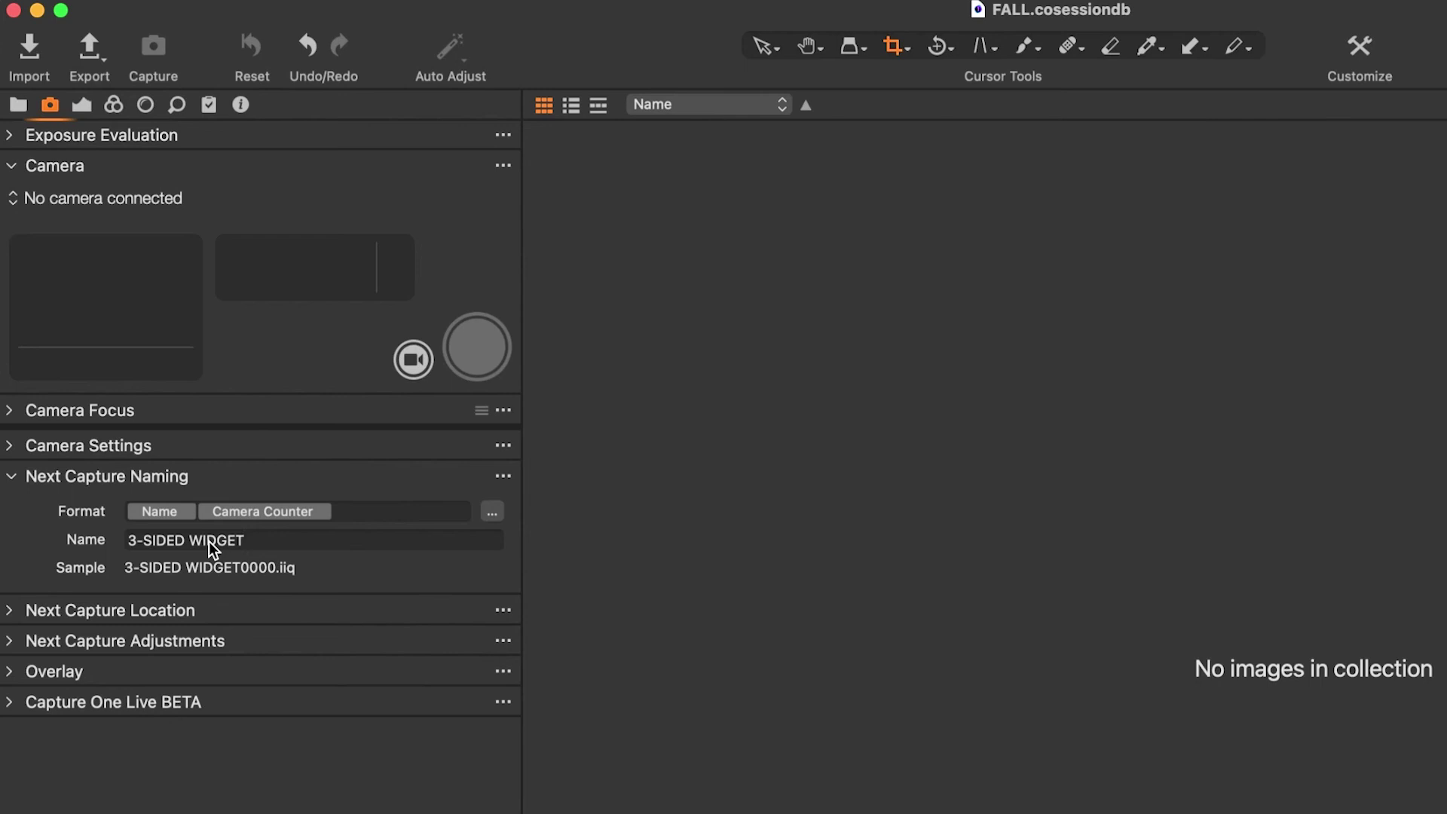
left_click(246, 512)
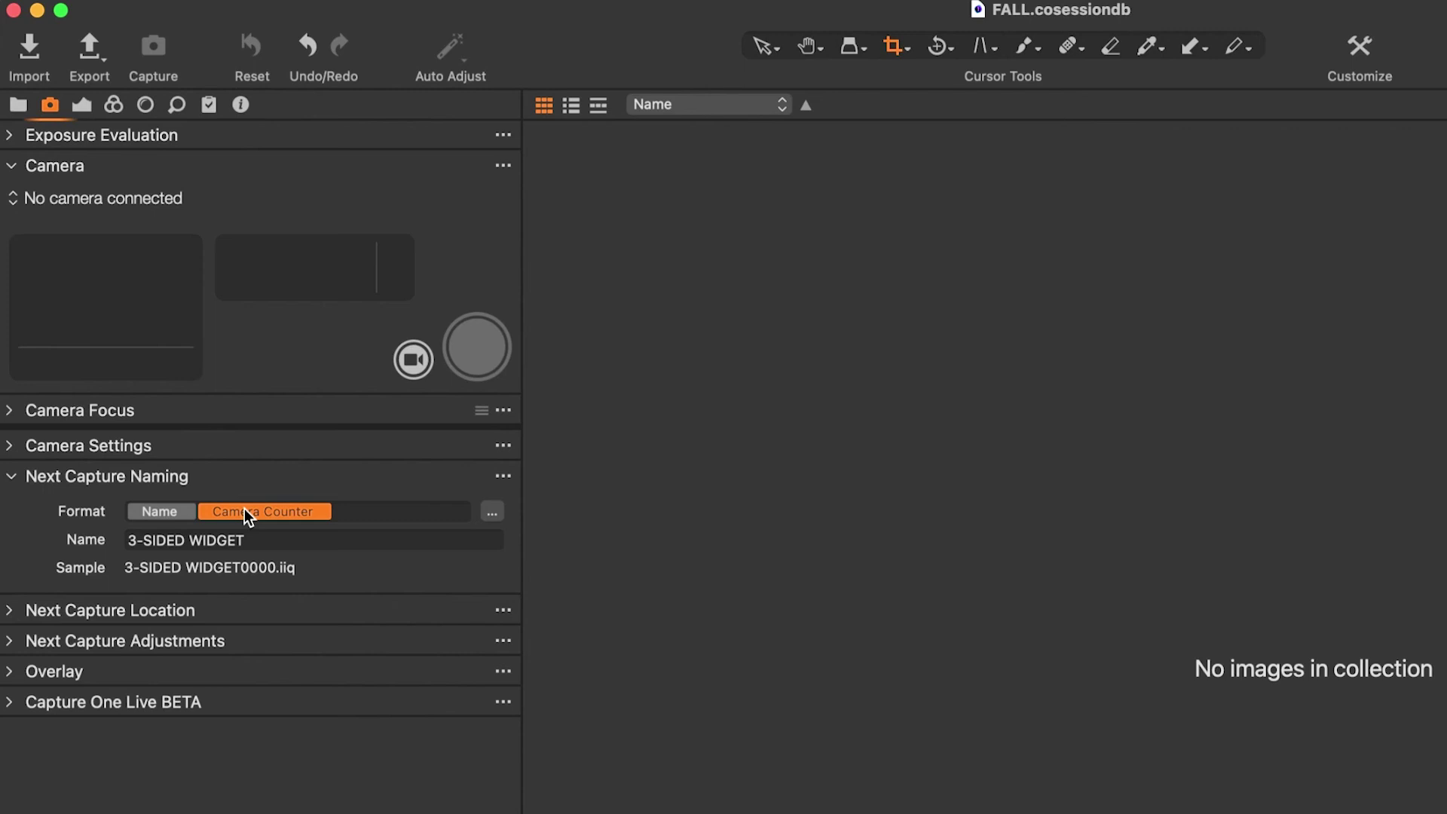
key("BackSpace")
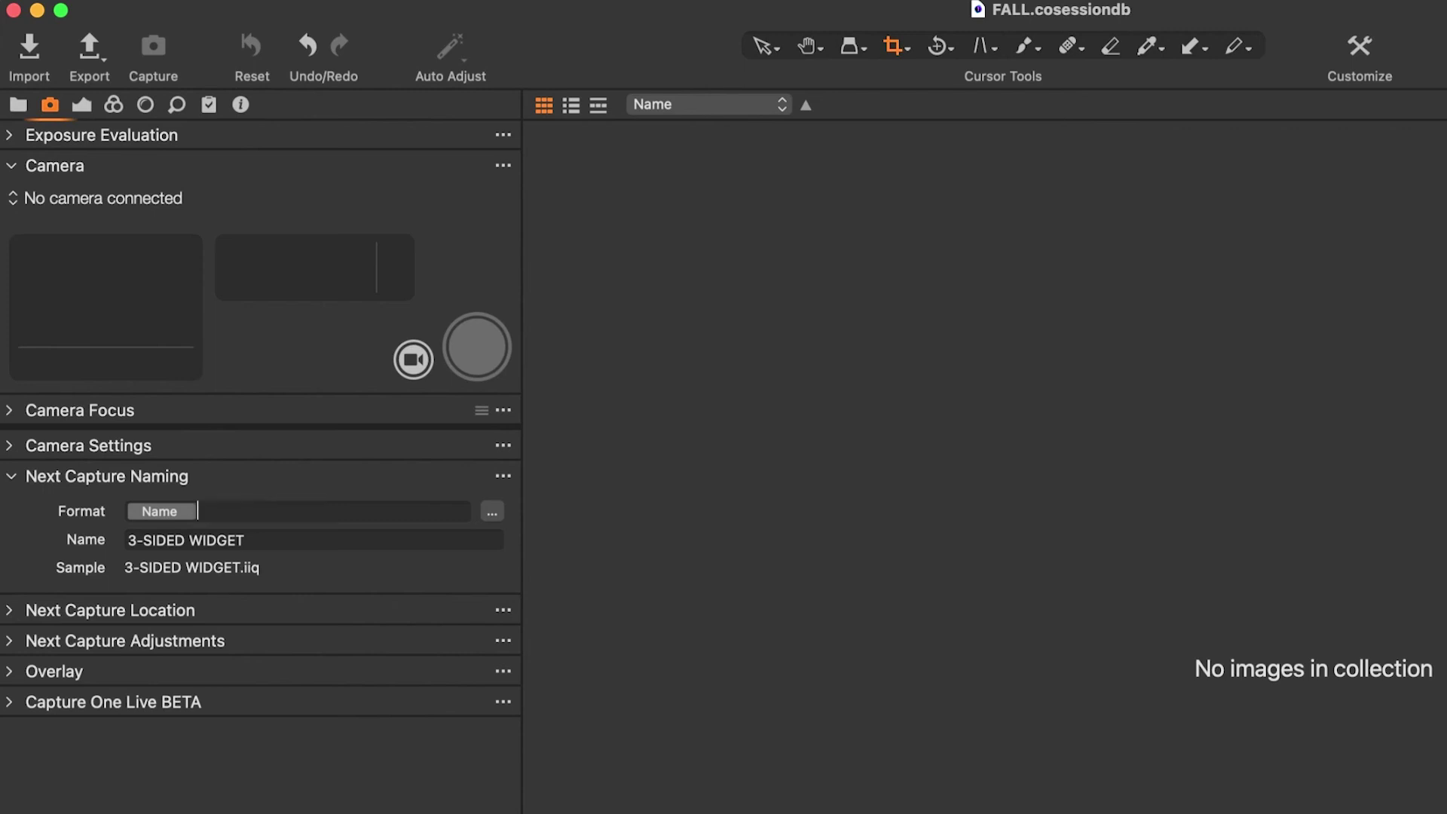
- Append a 2 Digit Counter token to the naming format, giving sample 3-SIDED WIDGET01.iiq
left_click(494, 510)
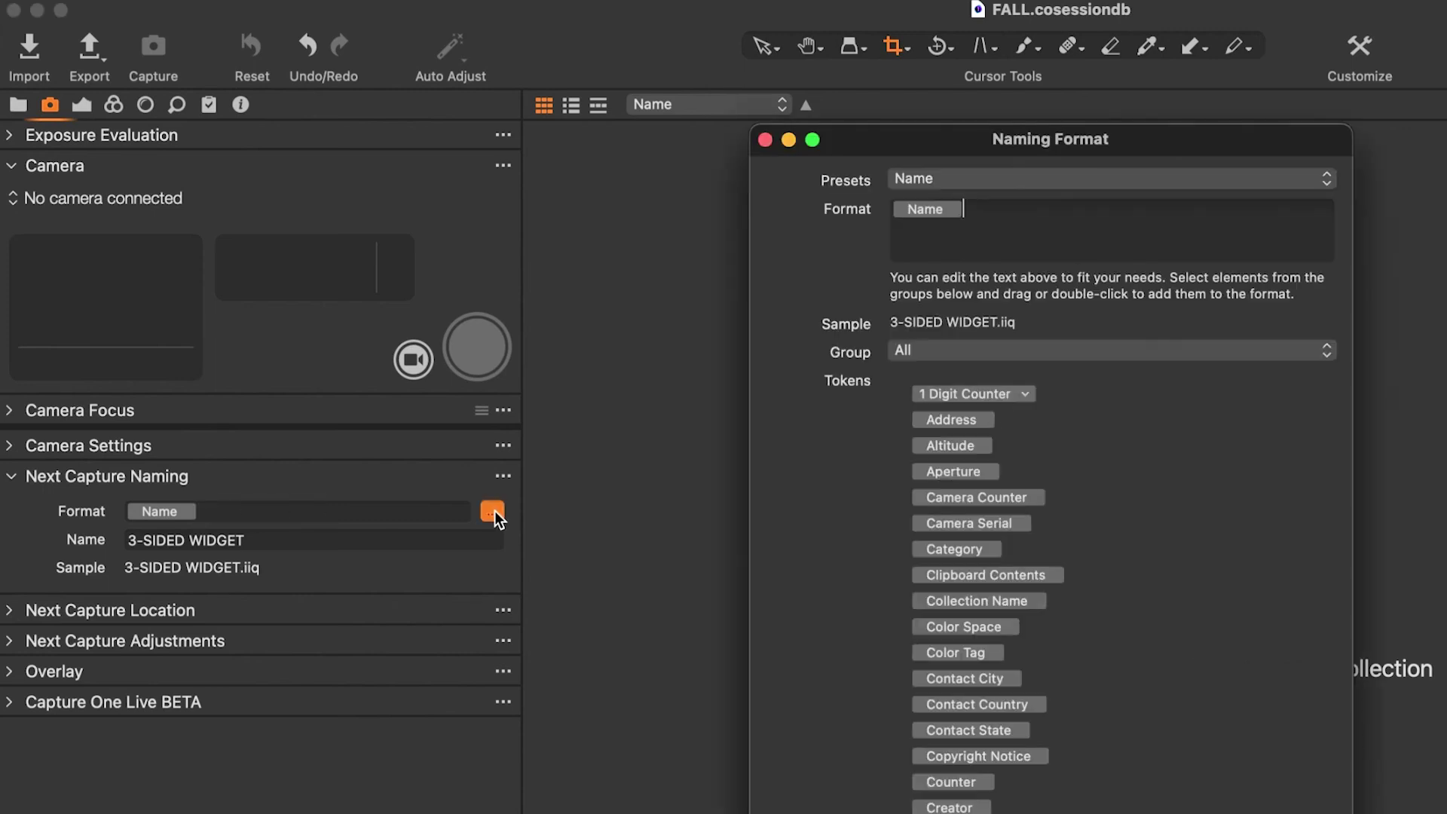
left_click_drag(1004, 395, 1066, 215)
left_click(1077, 209)
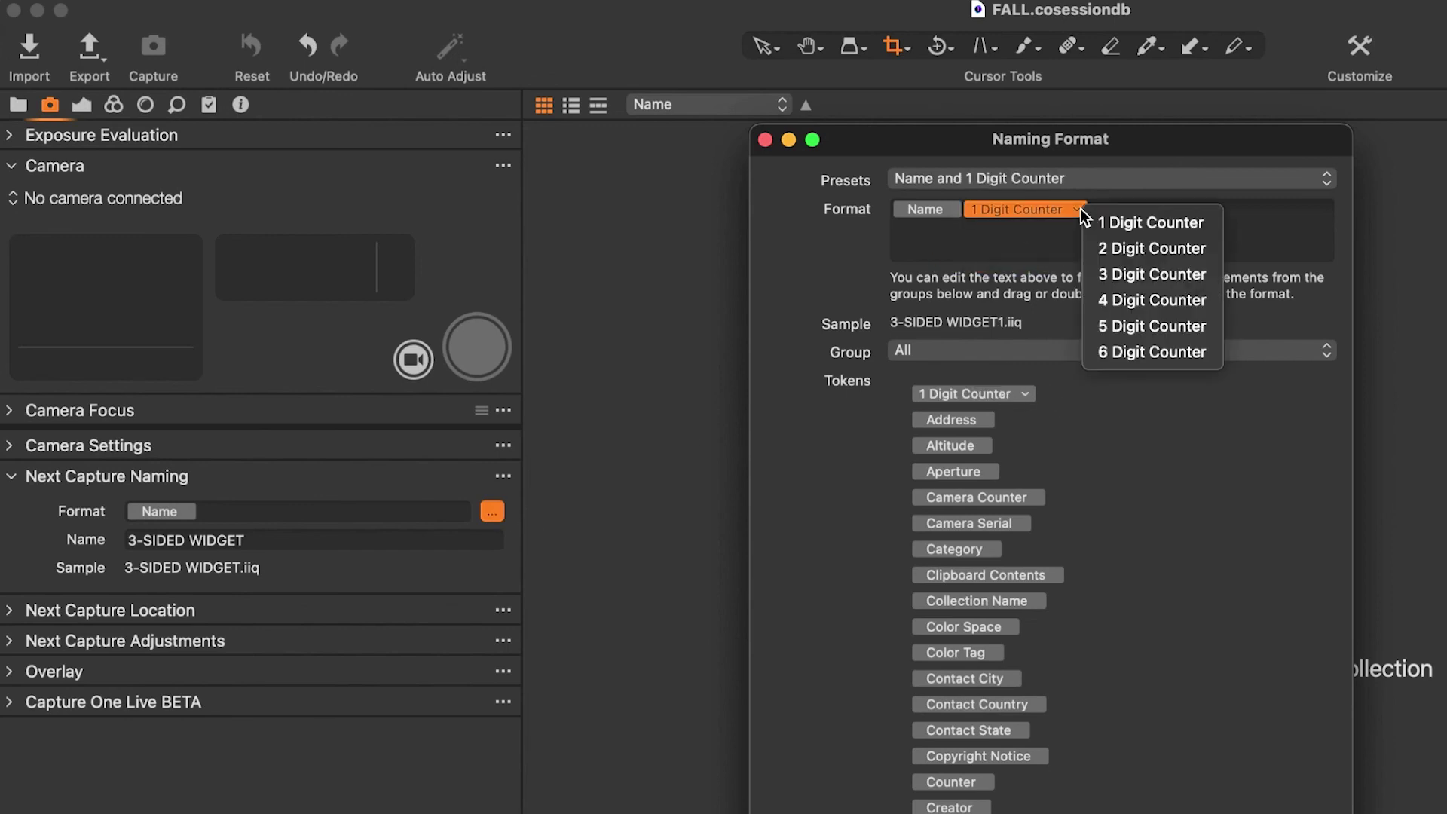
left_click(1098, 244)
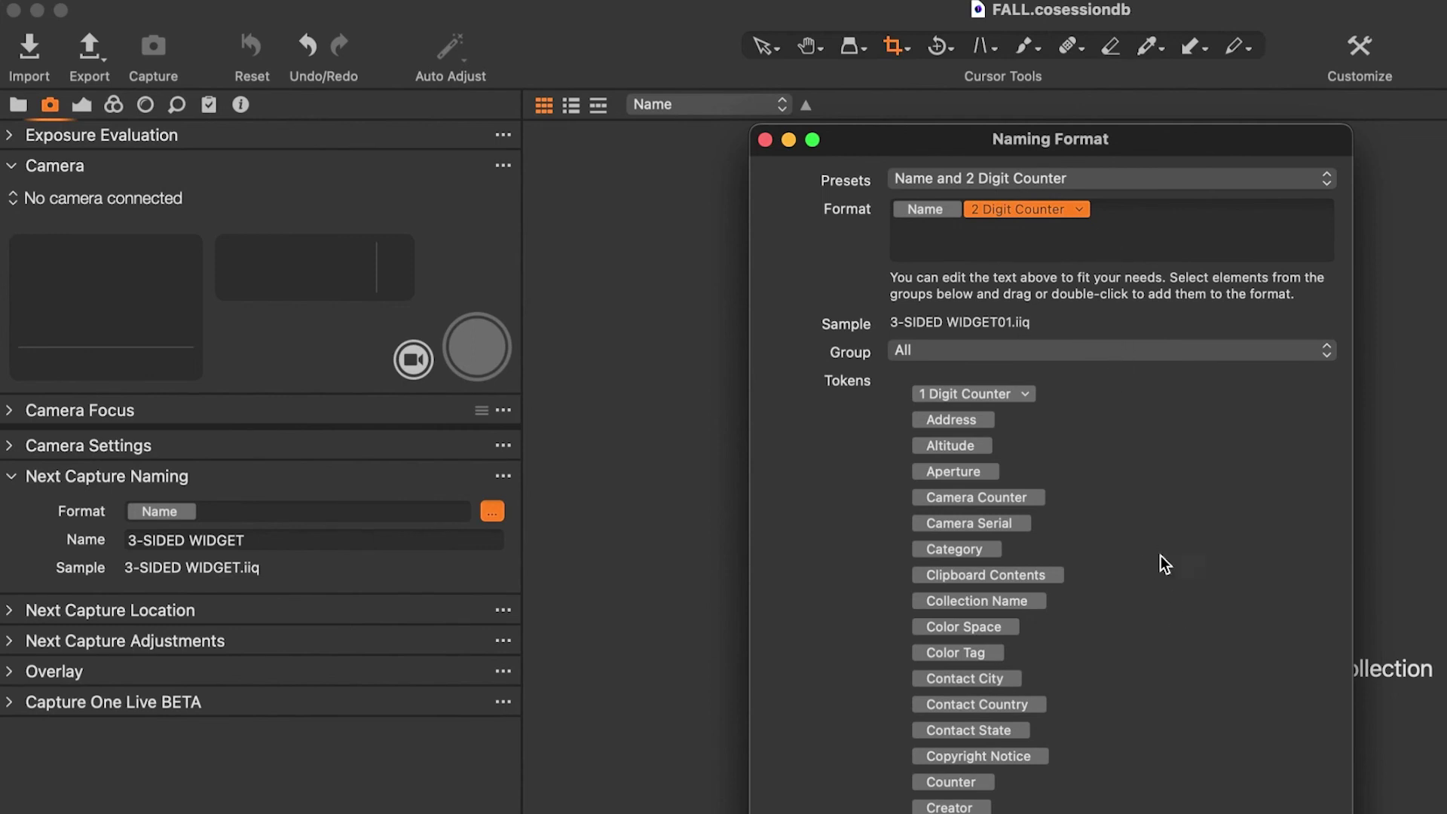
key("Return")
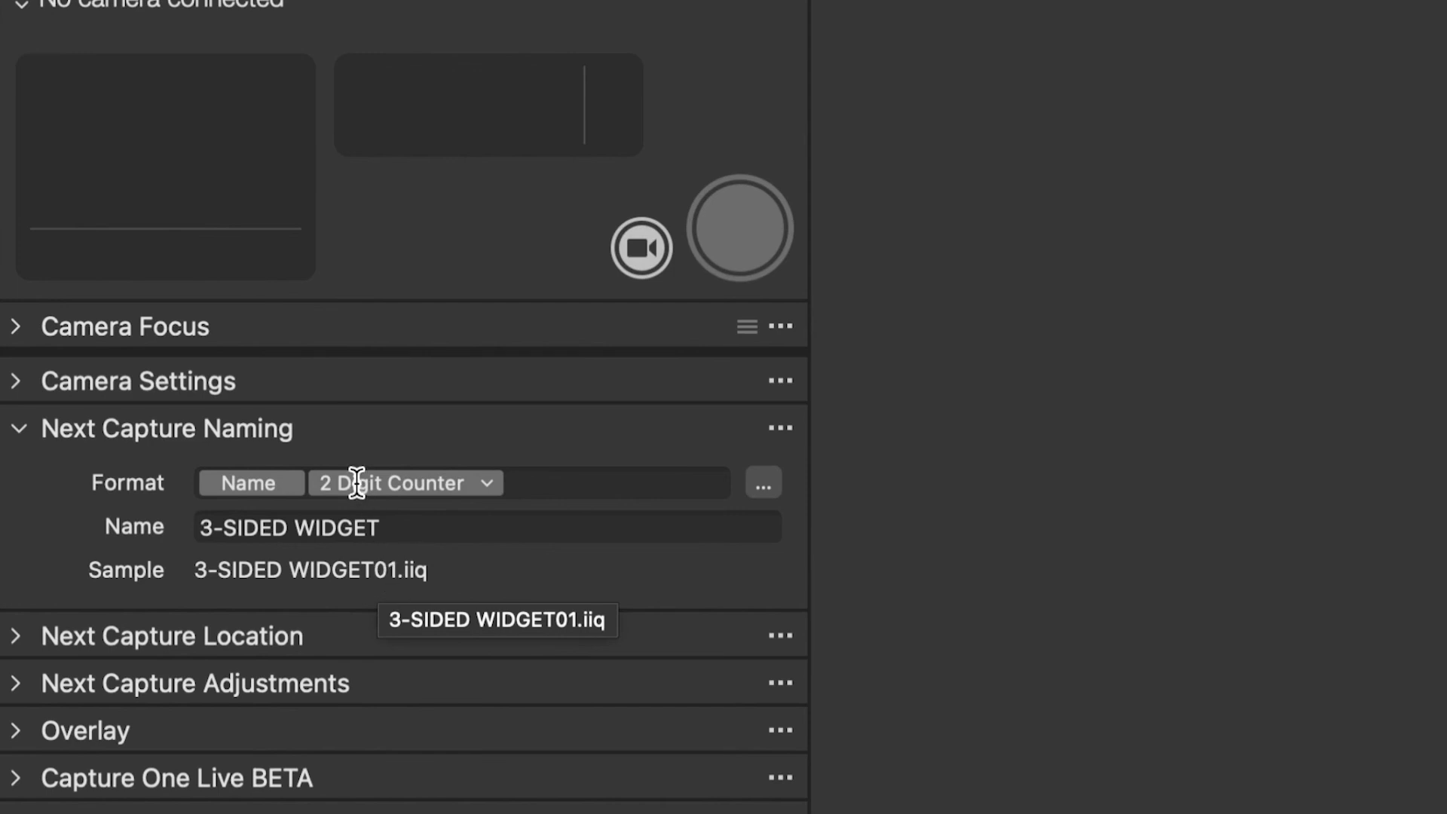
- Insert a single hyphen between the name and the 2 Digit Counter, giving 3-SIDED WIDGET-01.iiq
left_click(323, 494)
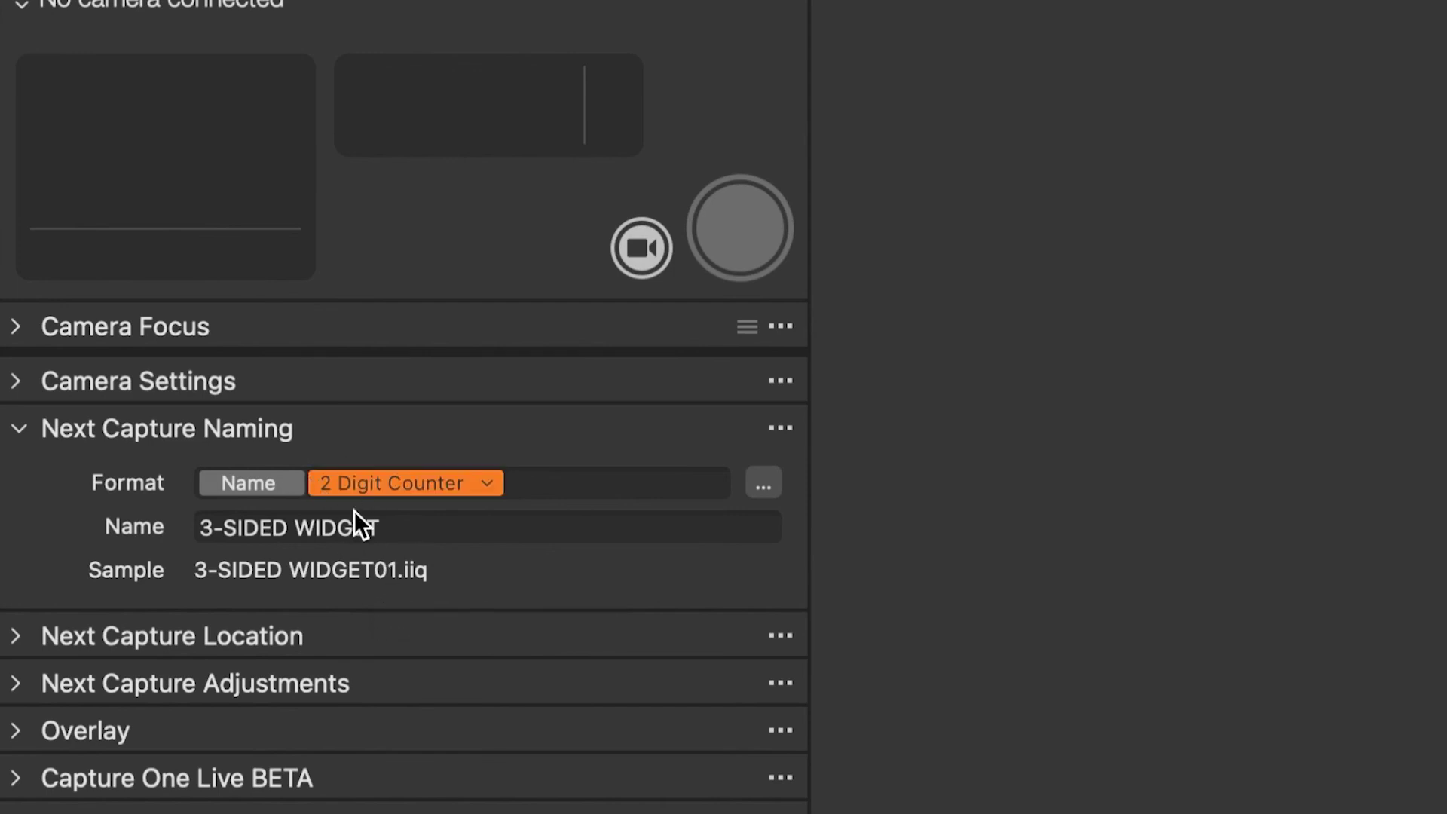
key("Left")
type("-")
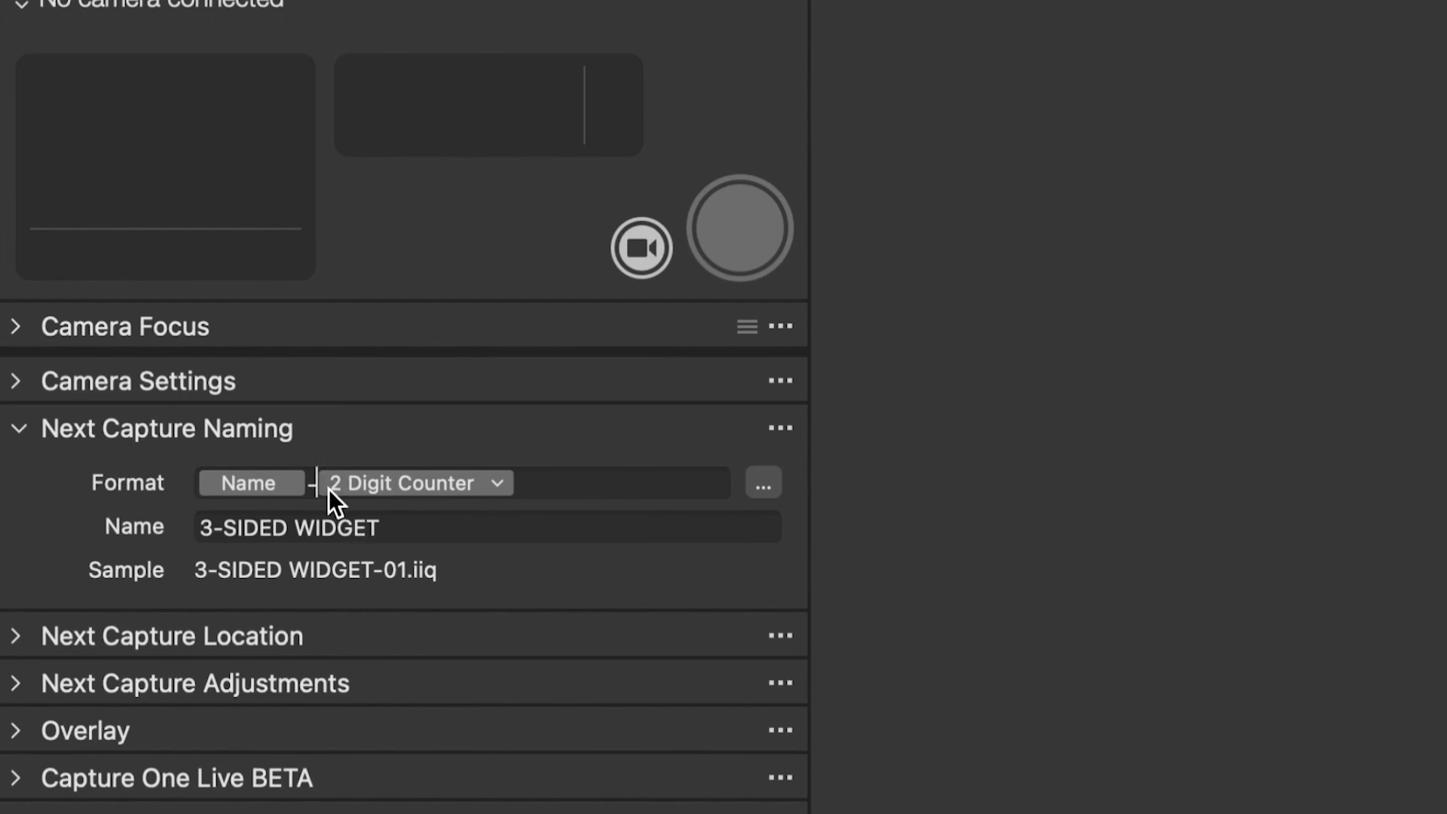
key("BackSpace")
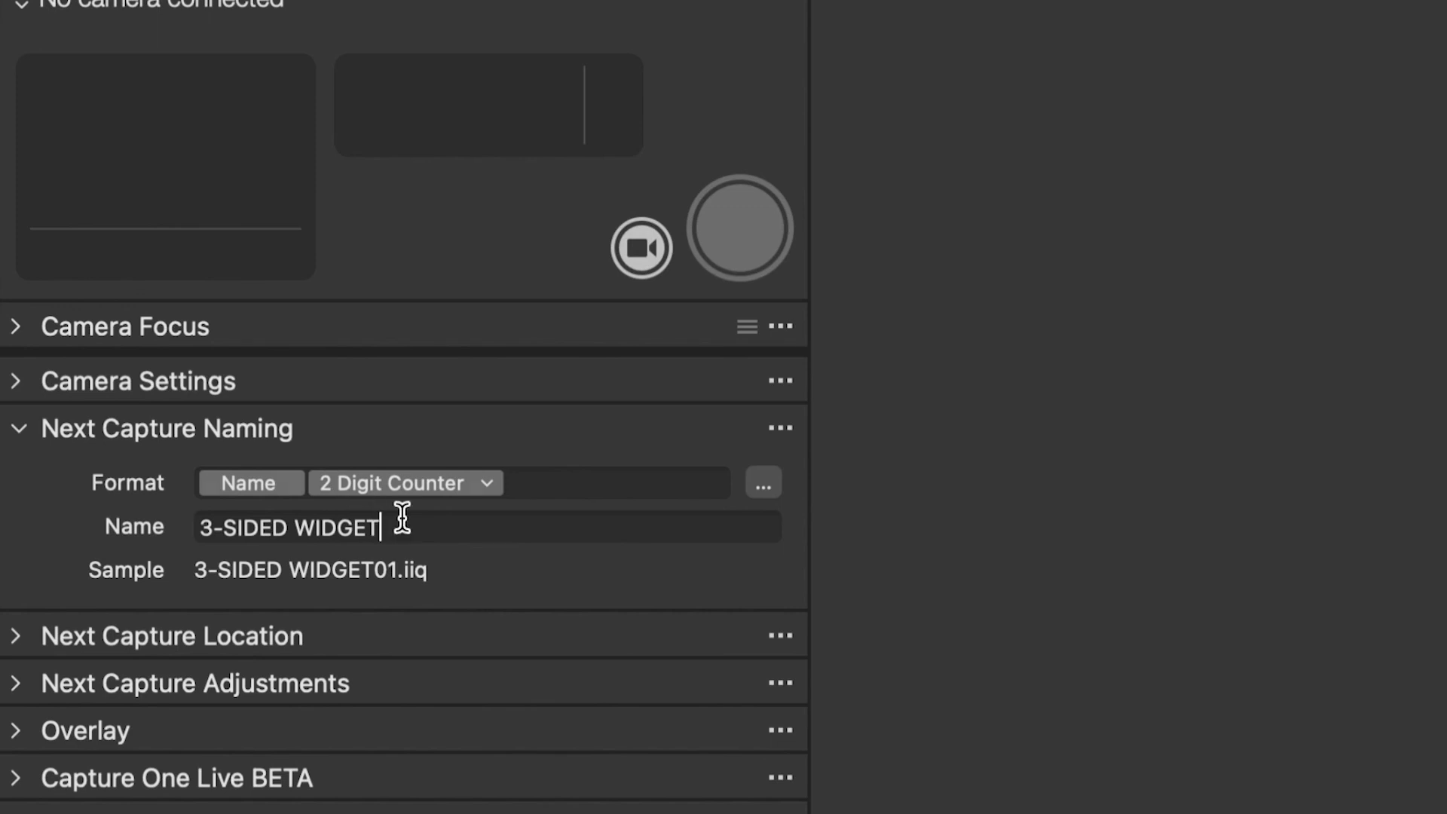
type("-")
key("BackSpace")
left_click(310, 480)
type("-")
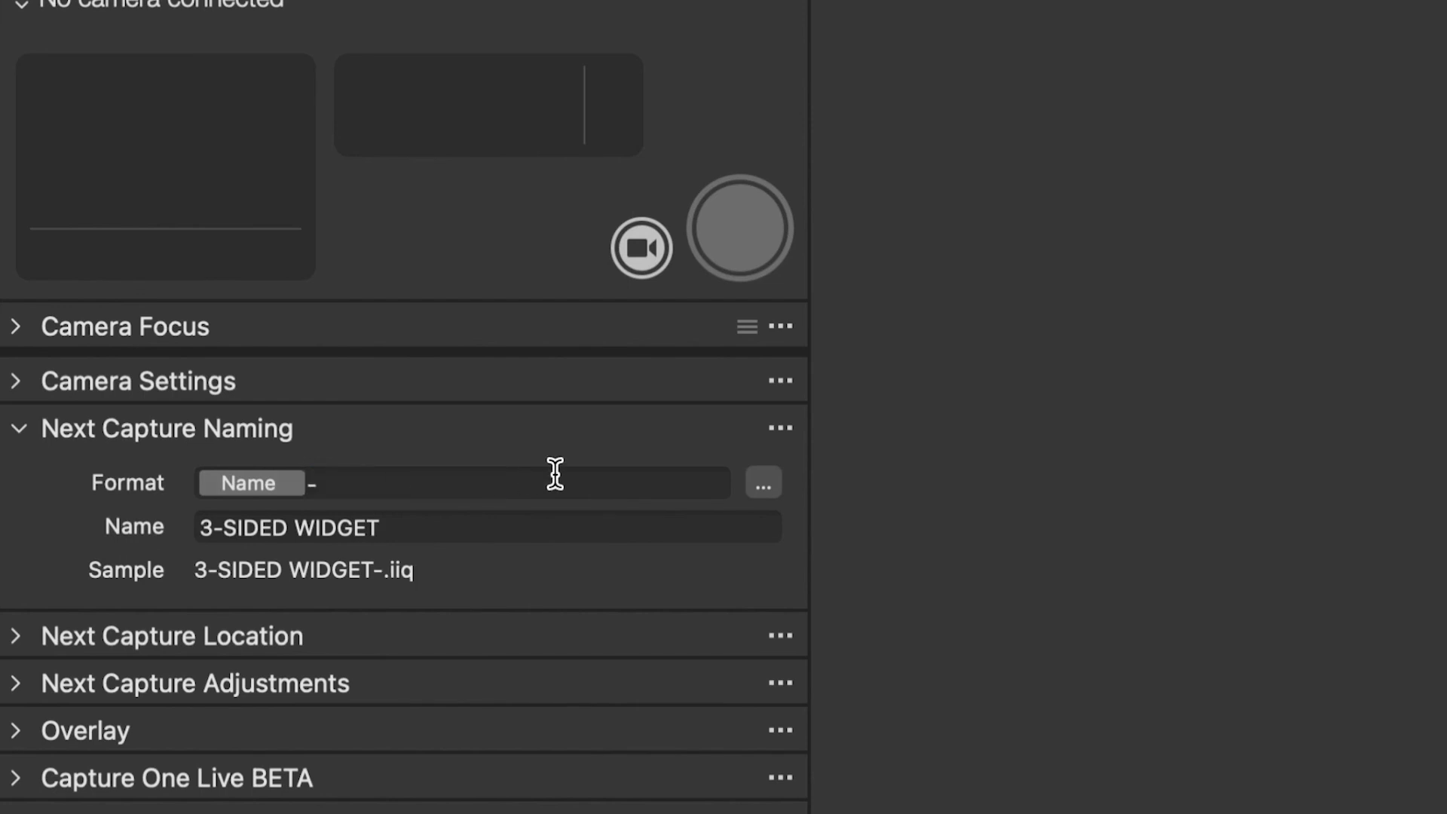
key("ctrl+z")
type("-")
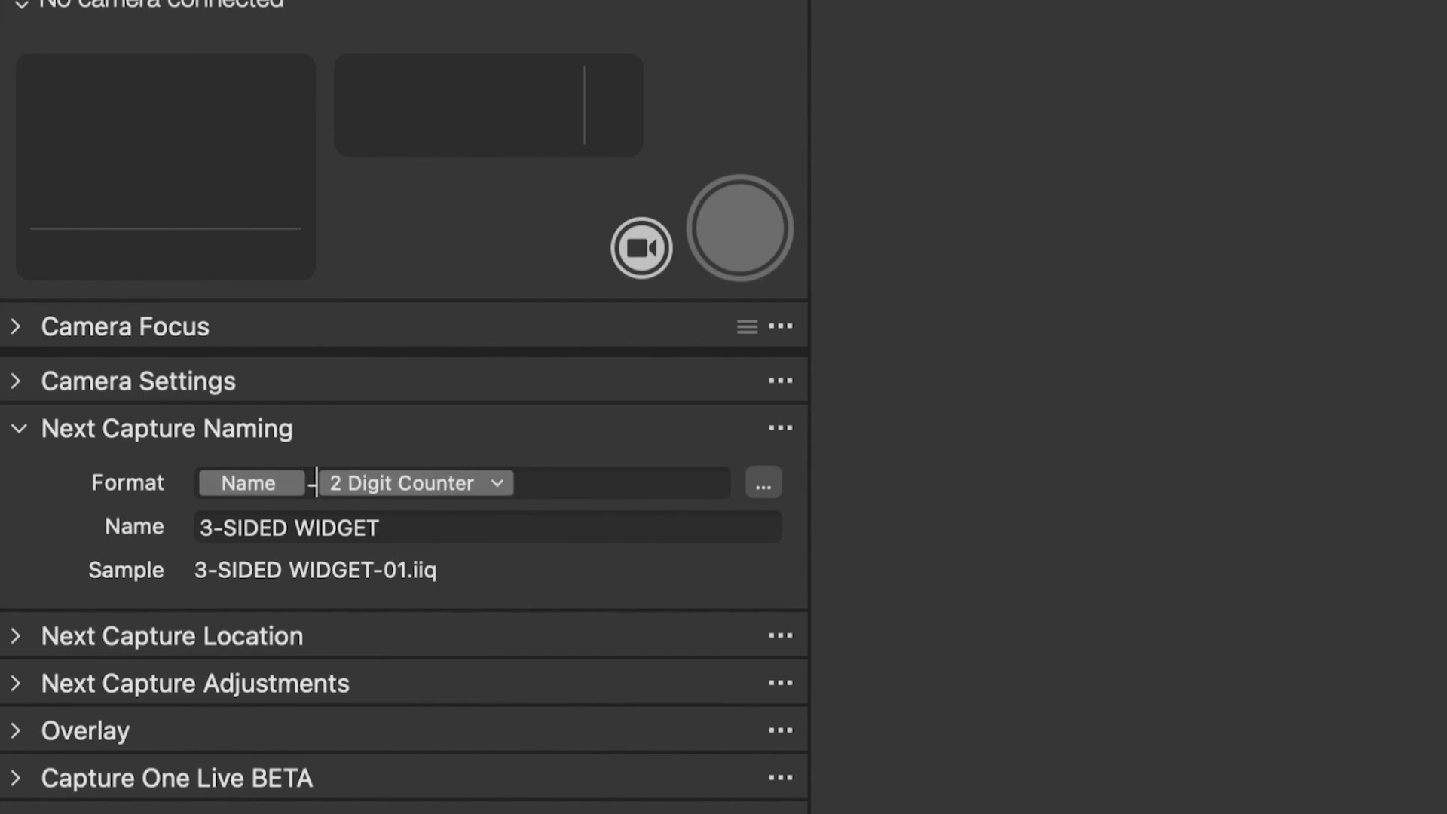
left_click(760, 480)
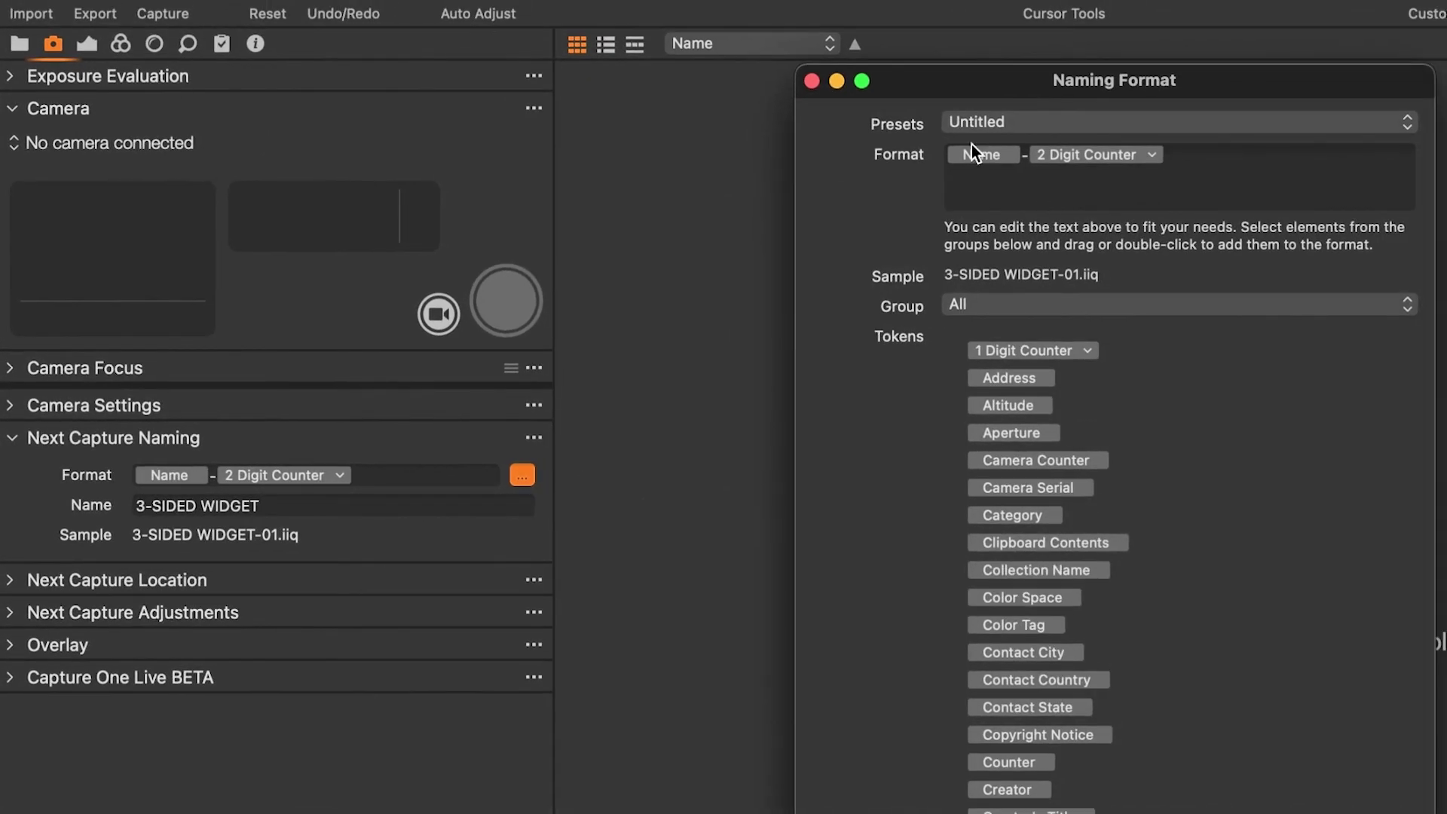
- Save the naming format as the custom preset 'Name-2 digit counter' and confirm it appears under Presets
left_click(1131, 125)
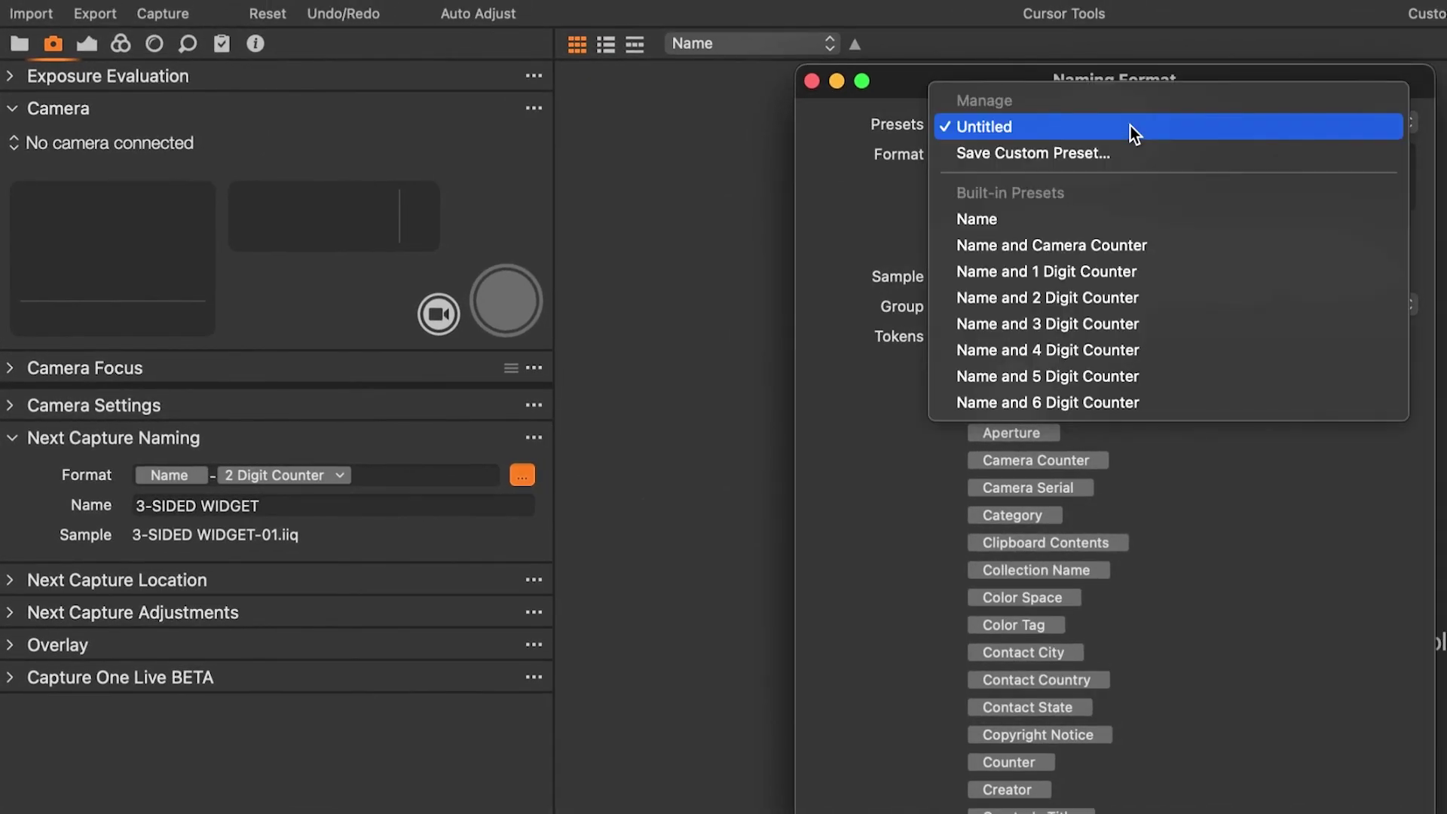
left_click(1123, 147)
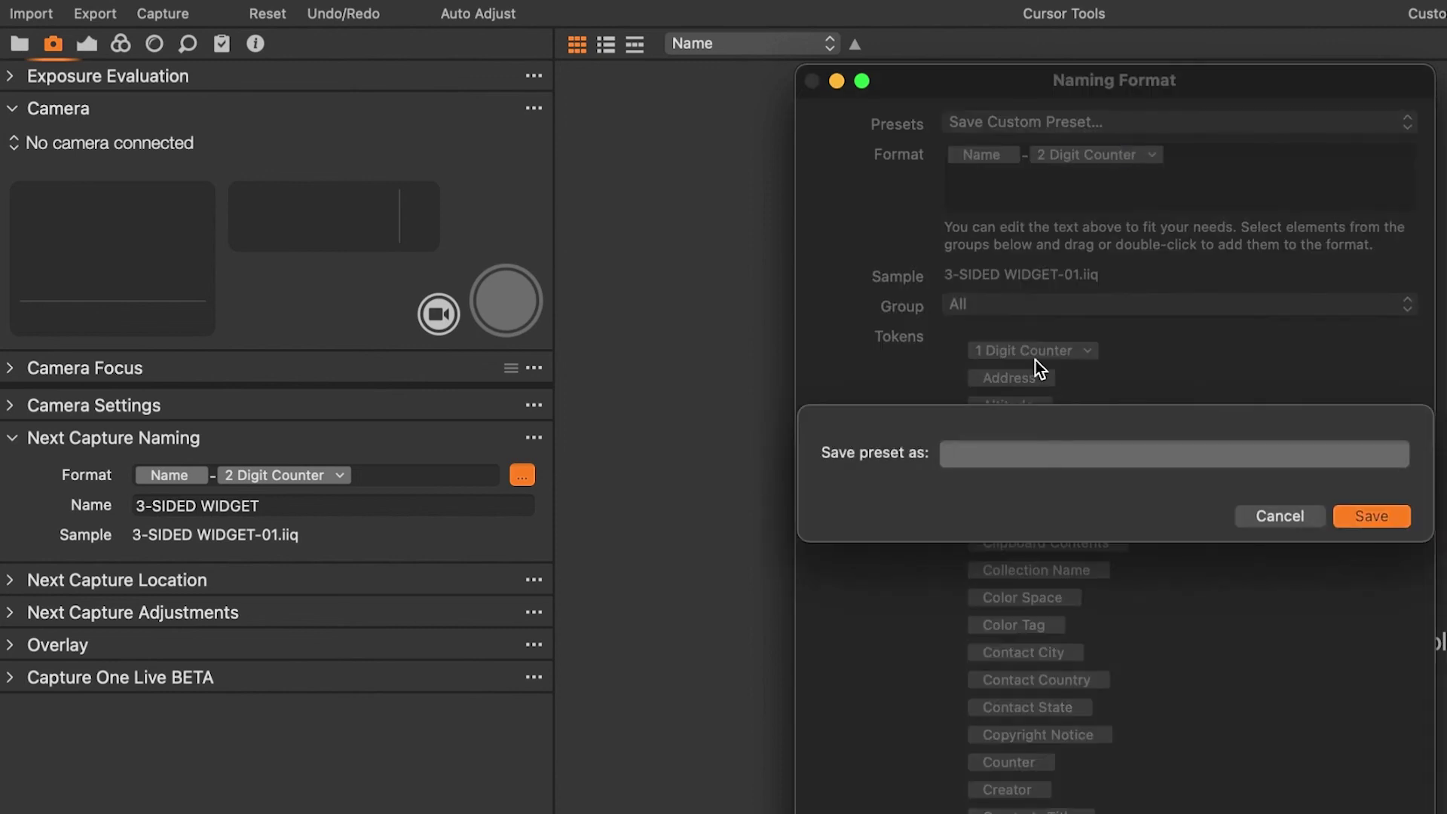
type("Name-2")
type(" digi")
key("BackSpace")
type("counter")
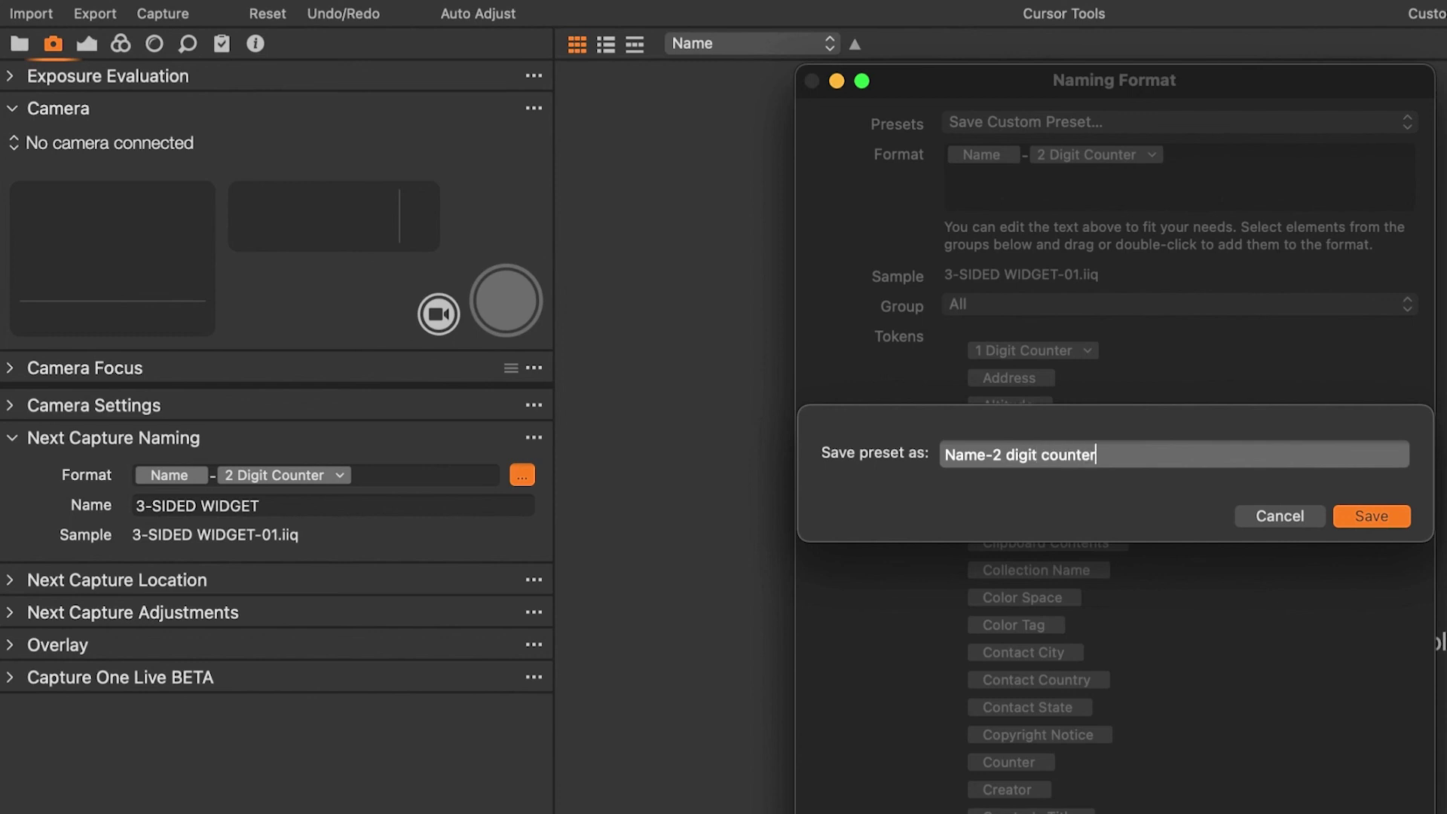
left_click(1371, 516)
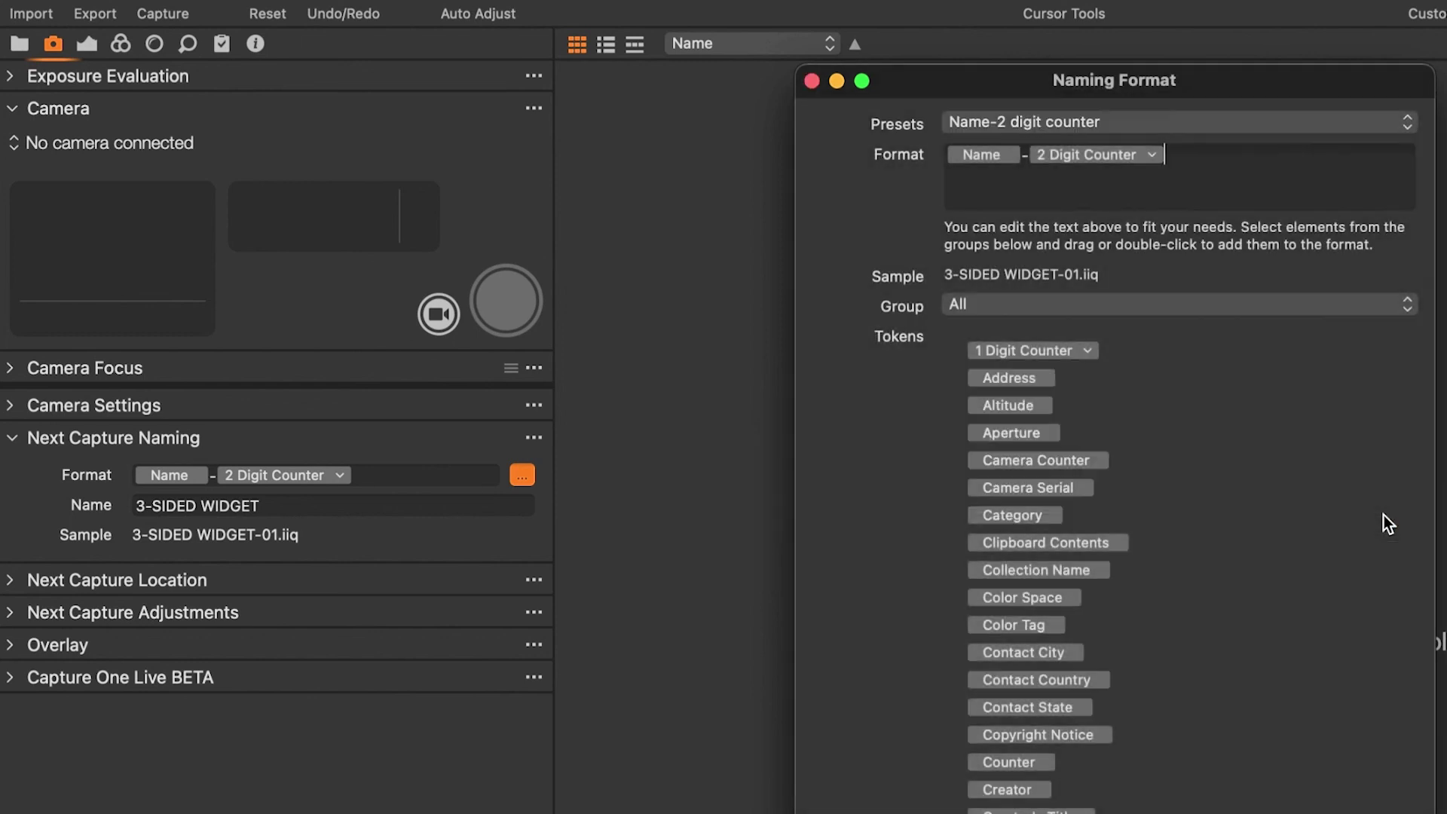
left_click(1116, 122)
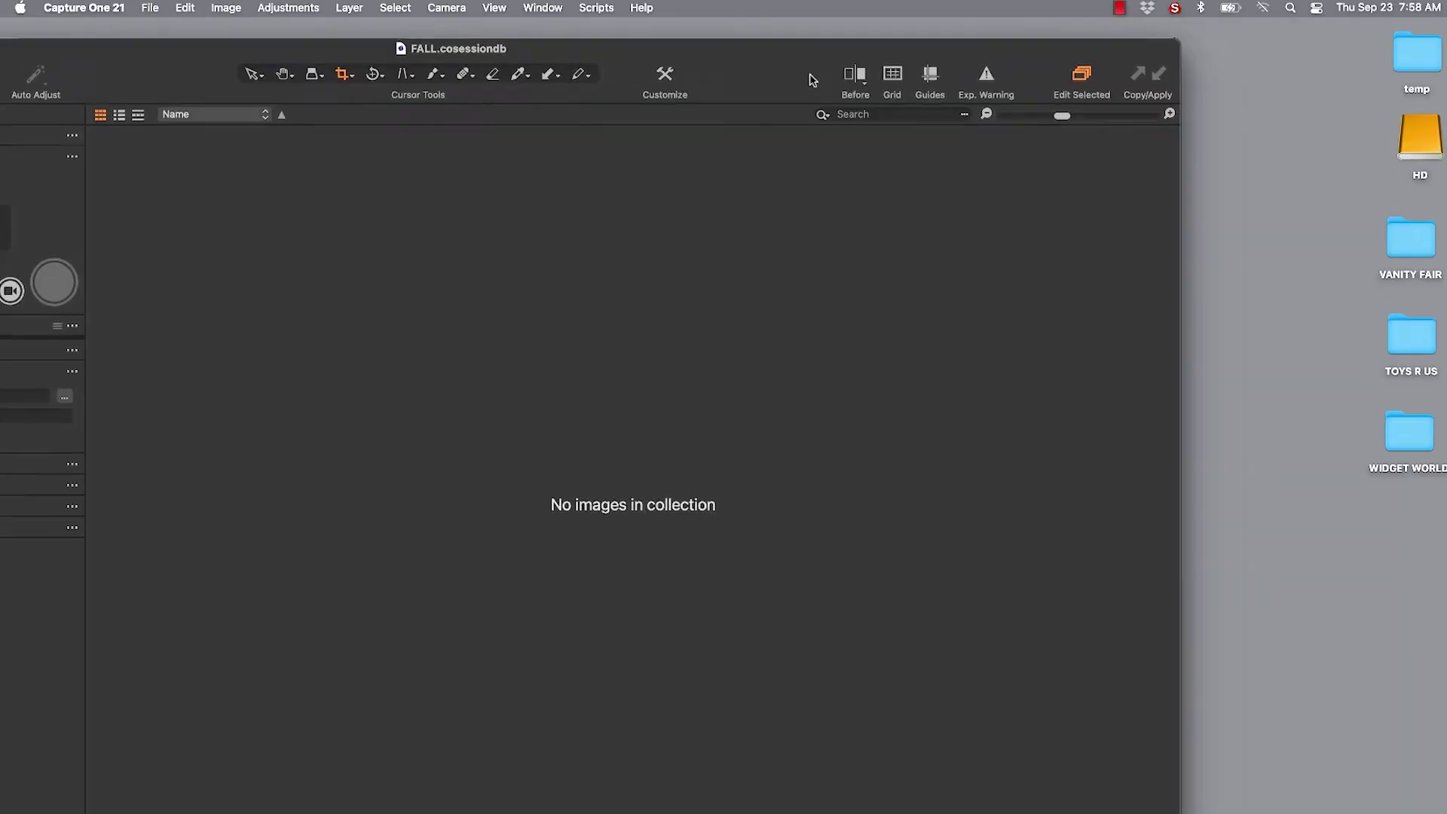
- Open WIDGET WORLD in Finder and expand FALL, FALL-Capture and FALL-Output to show the 3-SIDED WIDGET subfolders
double_click(1408, 434)
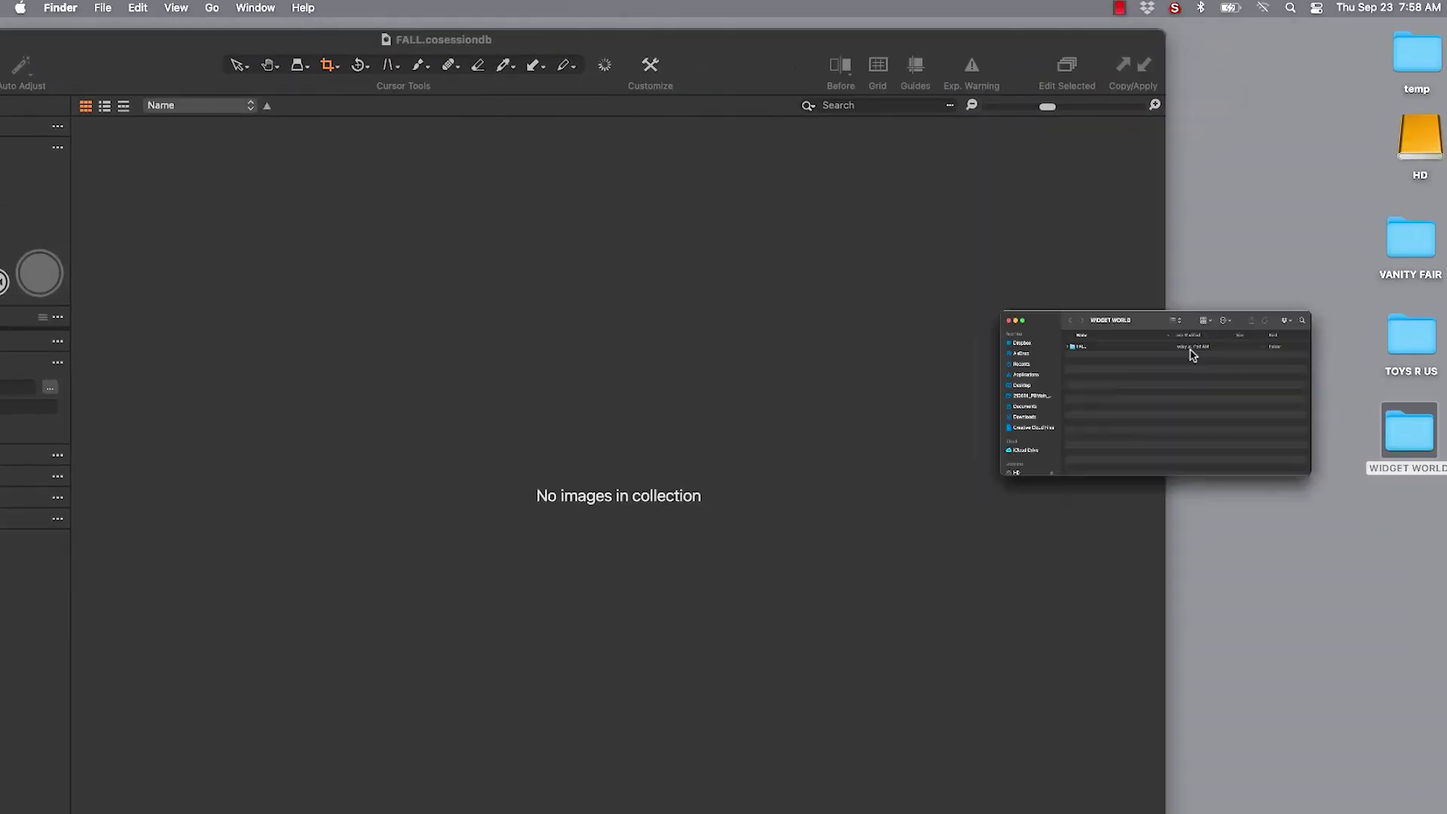
left_click(515, 229)
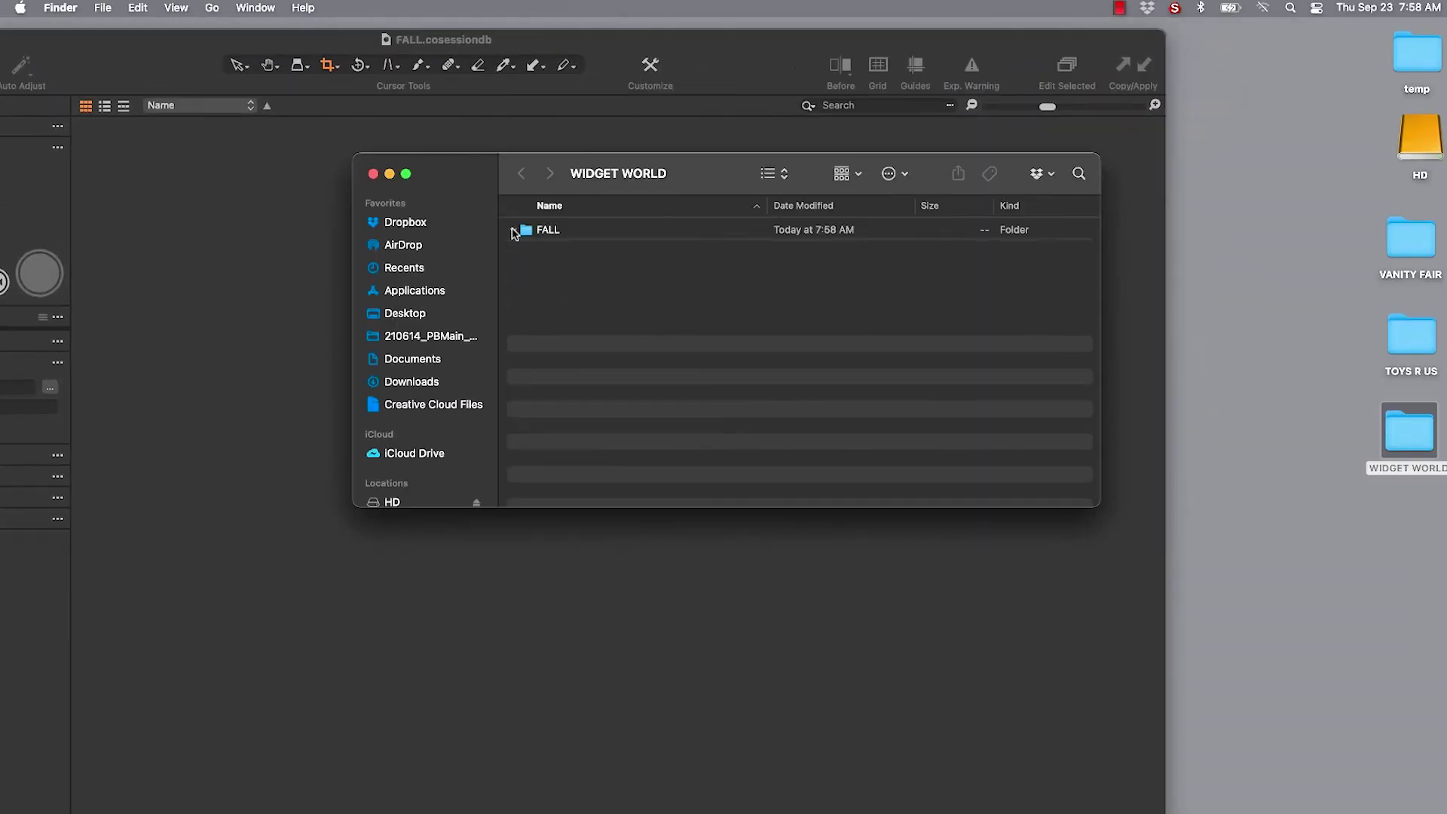
left_click(526, 246)
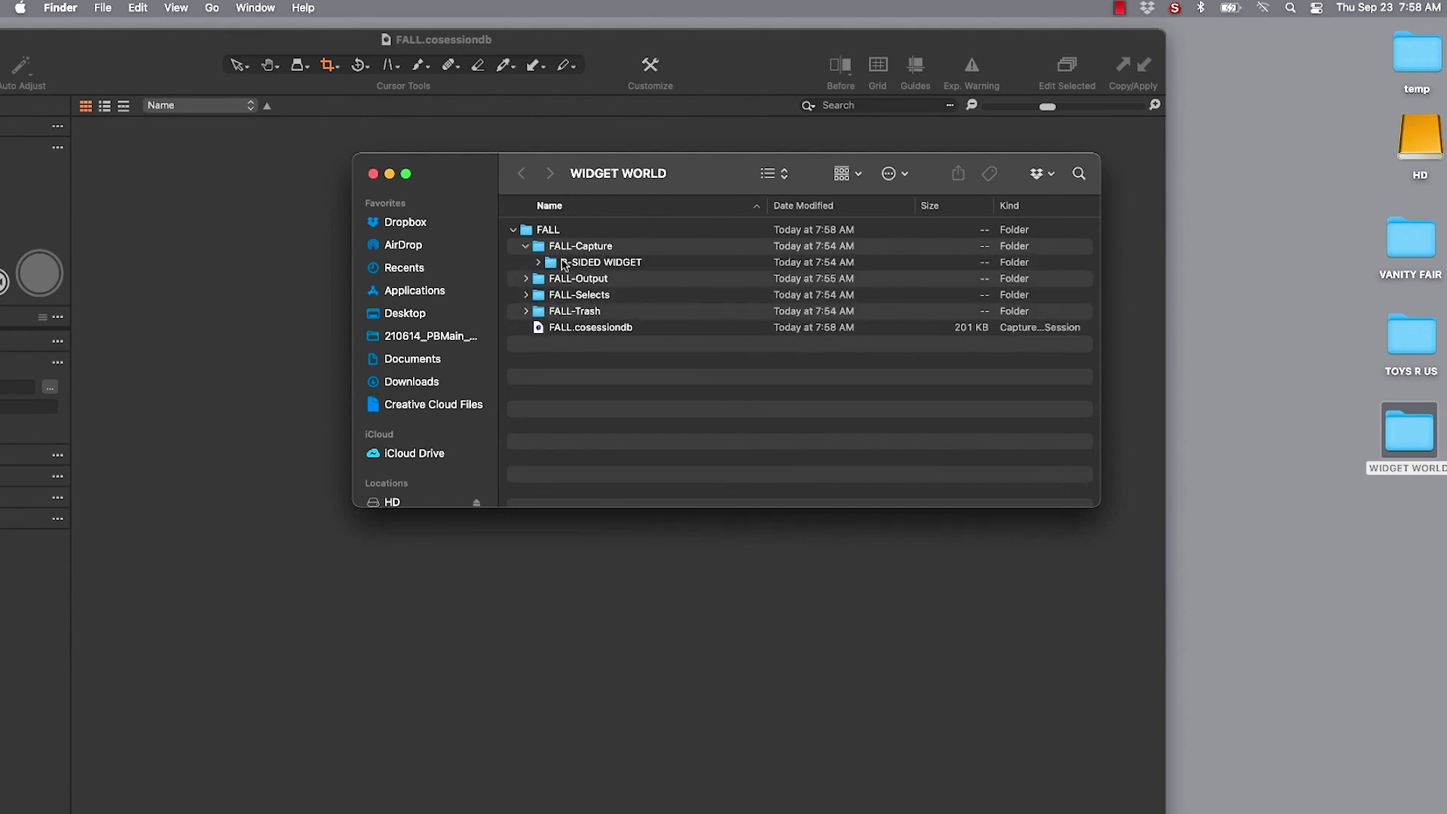
left_click(583, 265)
left_click(525, 278)
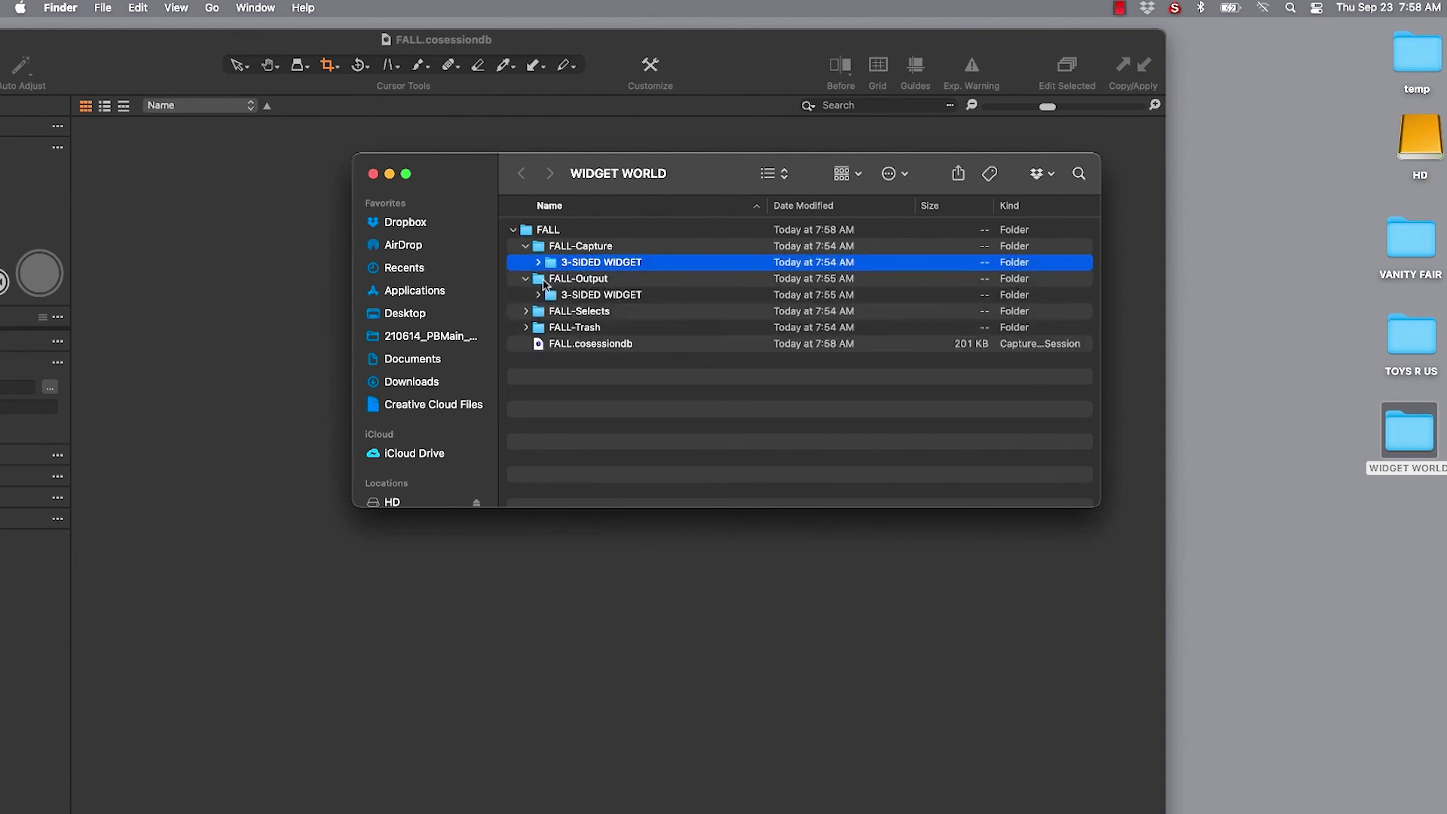